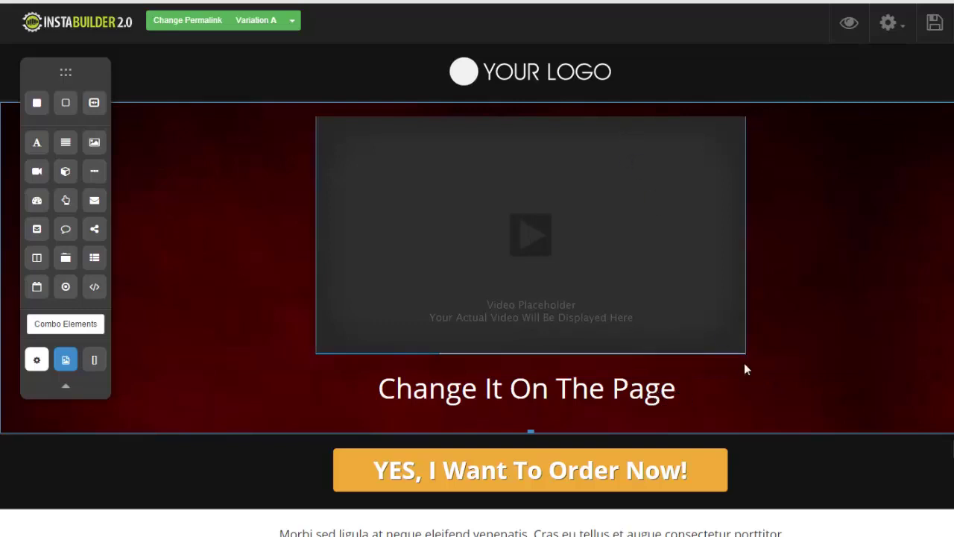
Step: Duplicate the "Change It On The Page" headline below the video and move the copy above the video placeholder
mouse_move(734, 390)
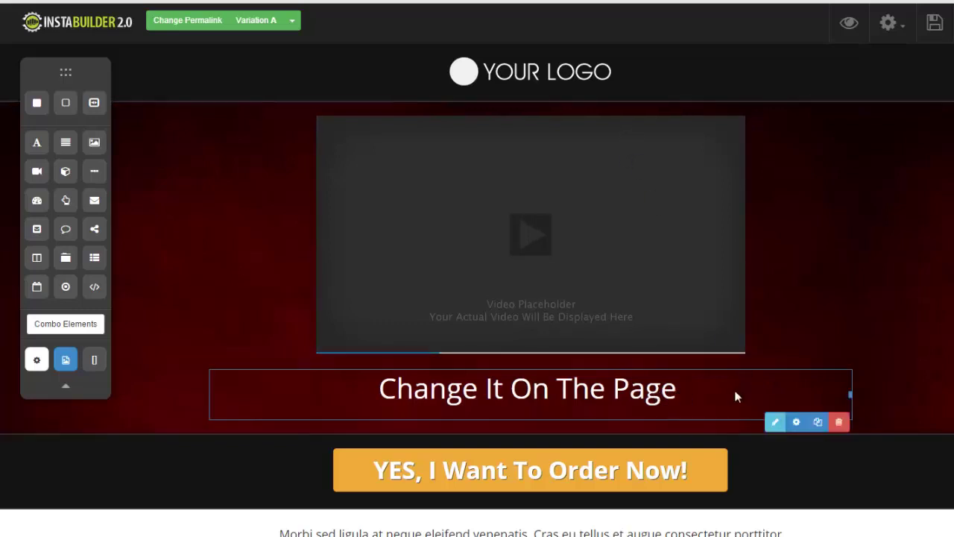
click(818, 422)
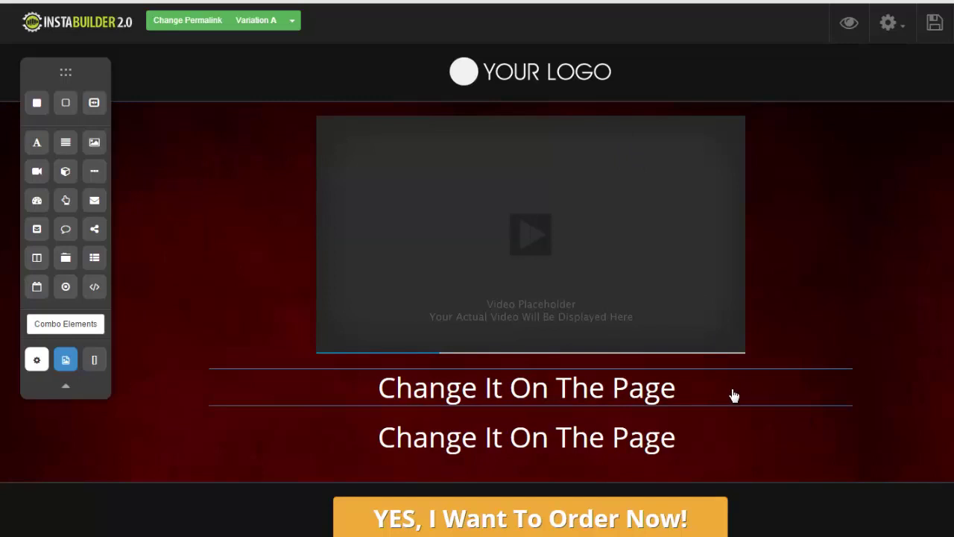
drag(730, 394, 727, 125)
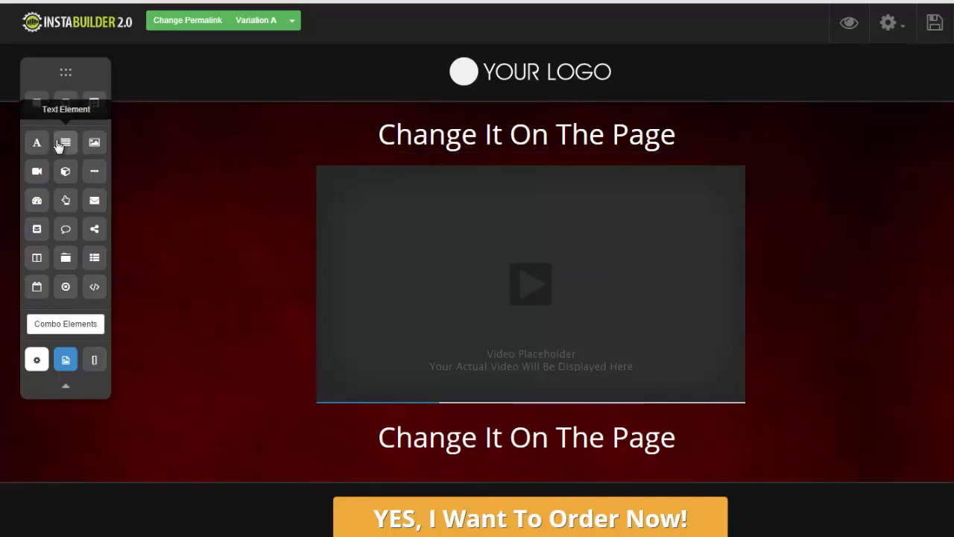
Step: Add a text element between the upper headline and the video, and colour all of its text white
drag(62, 145, 364, 193)
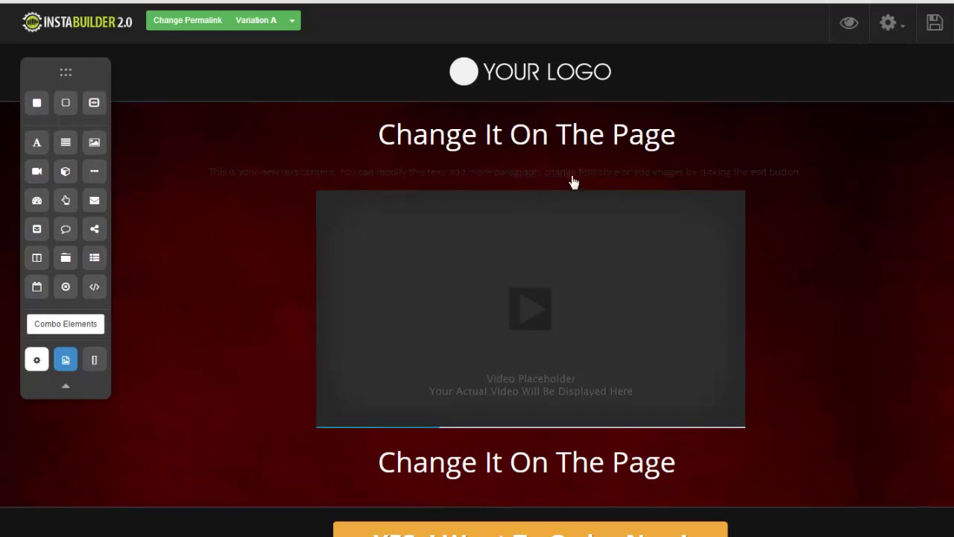
click(780, 172)
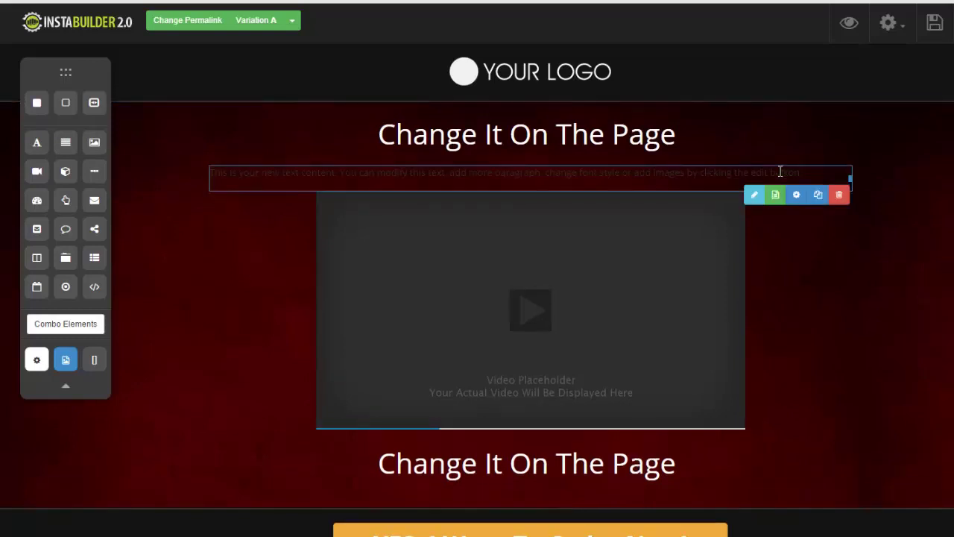
click(757, 196)
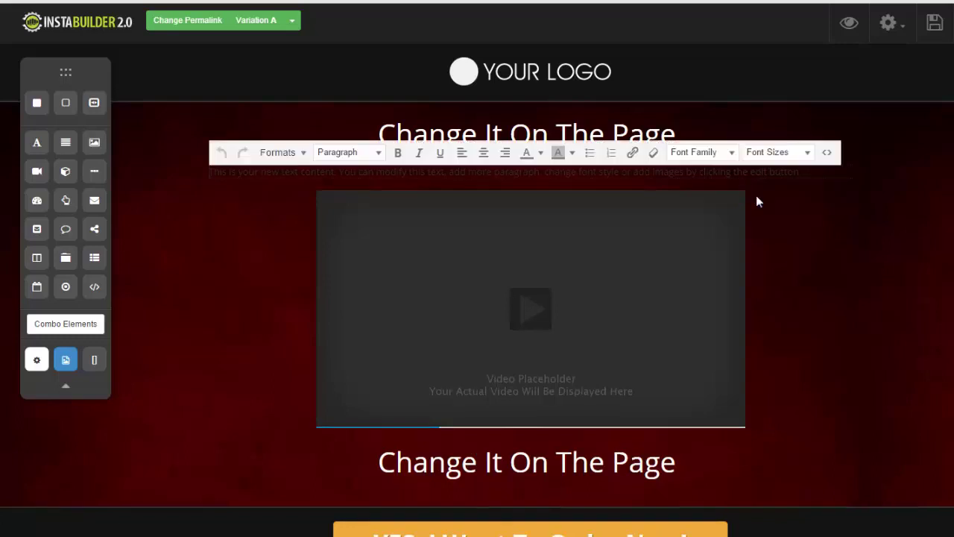
click(757, 196)
click(761, 194)
drag(802, 171, 208, 172)
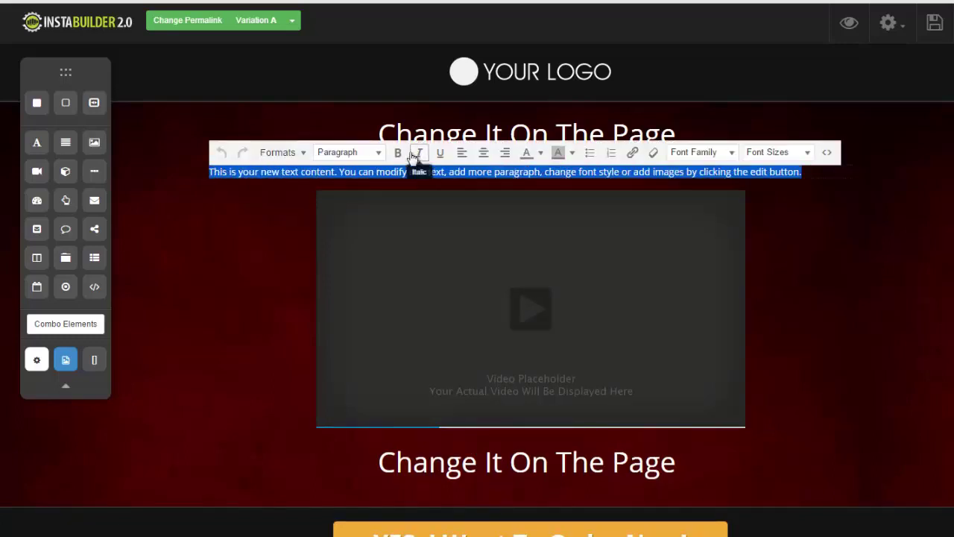
click(540, 152)
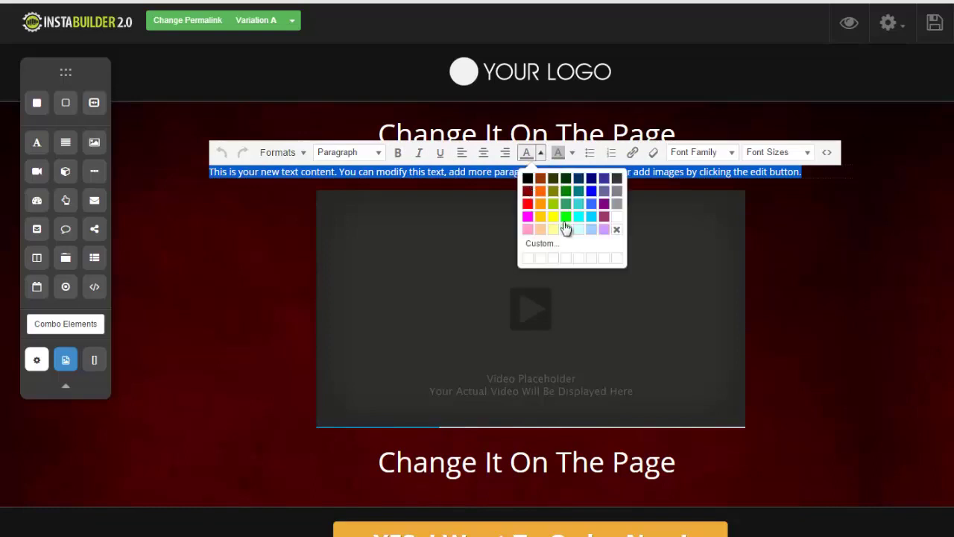
click(617, 226)
click(768, 218)
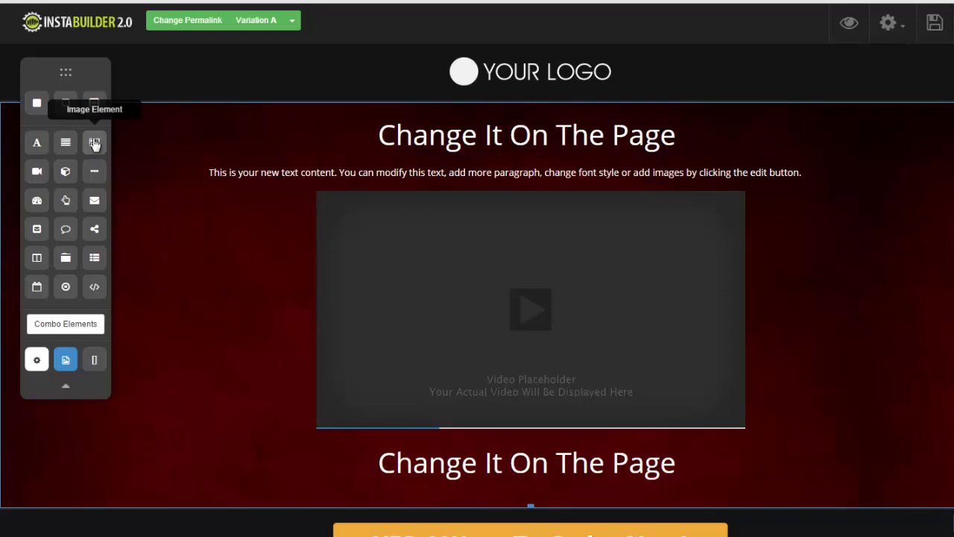
Step: Insert an image element between the white paragraph and the video, and open its image settings
drag(95, 143, 531, 198)
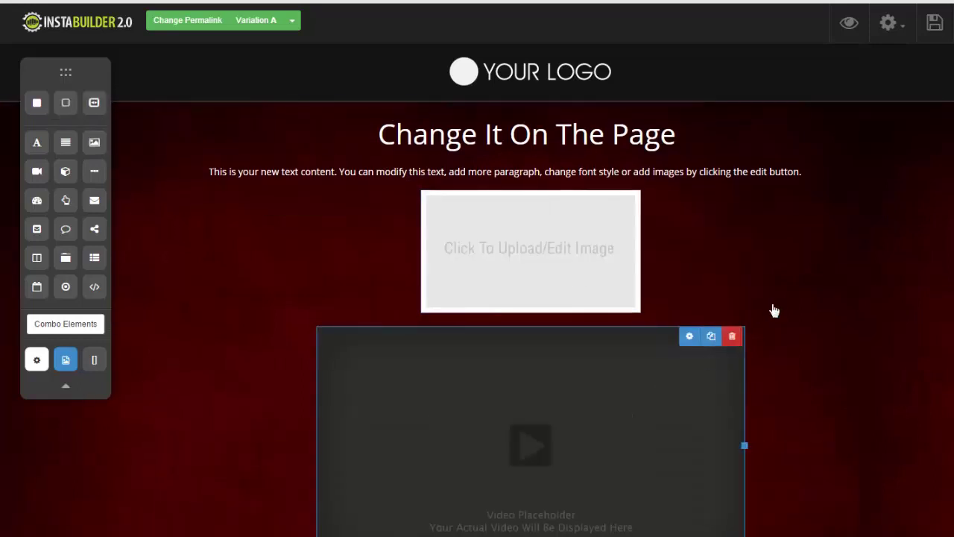
click(544, 244)
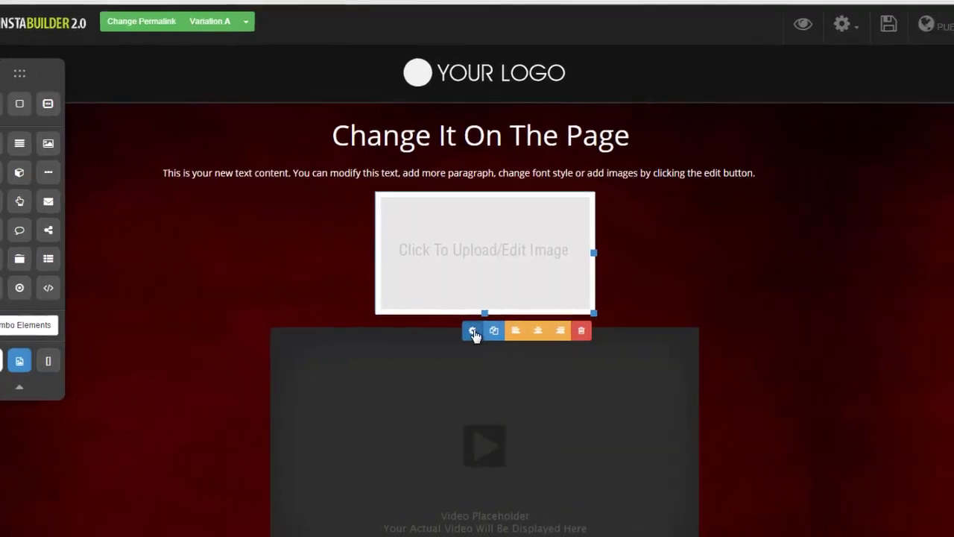
click(473, 334)
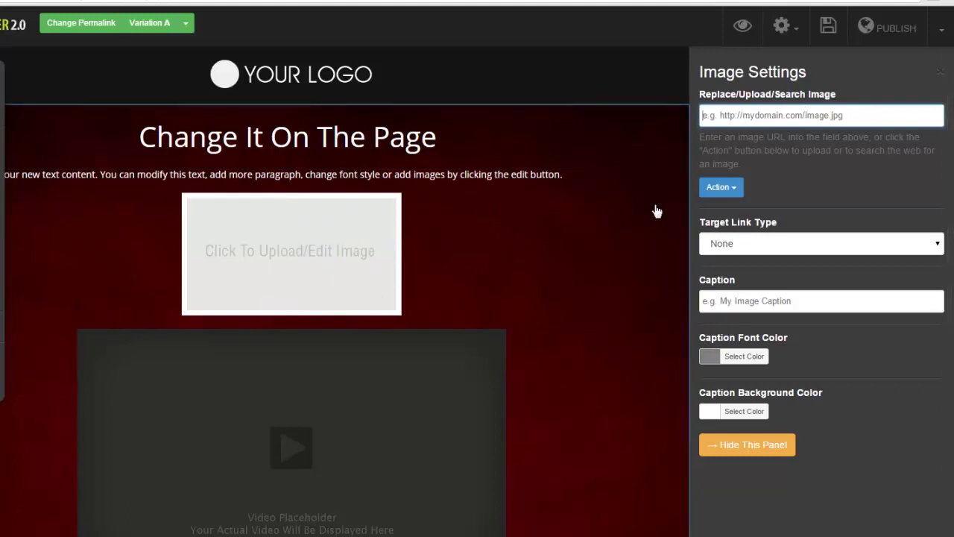
Step: Search the web for "car" images and use the red sports car from pixabay.com in the image element
click(734, 192)
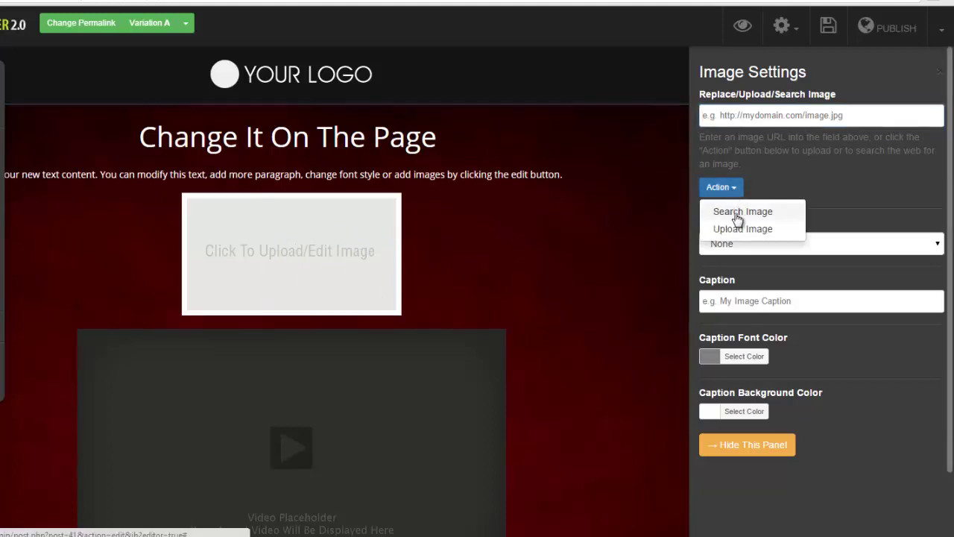
click(737, 213)
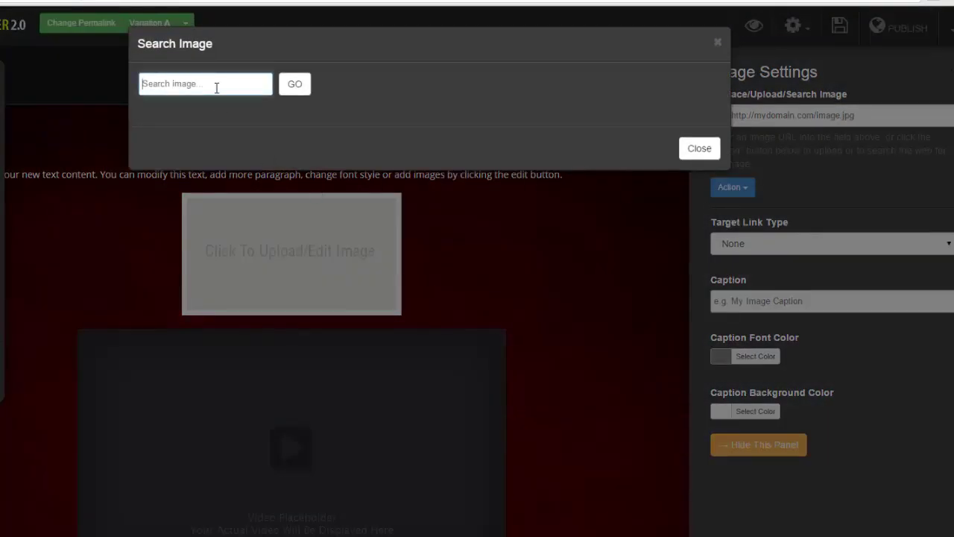
text(car)
click(294, 86)
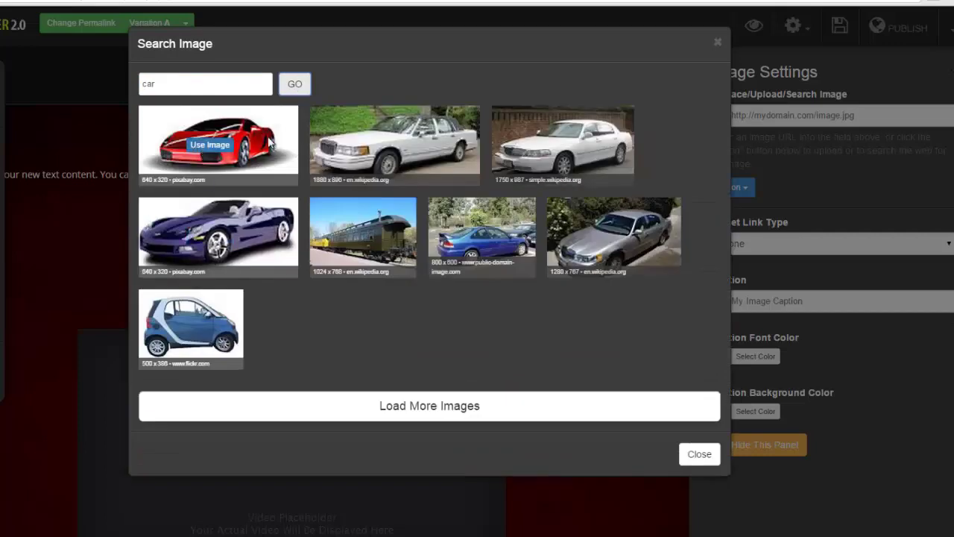
mouse_move(620, 150)
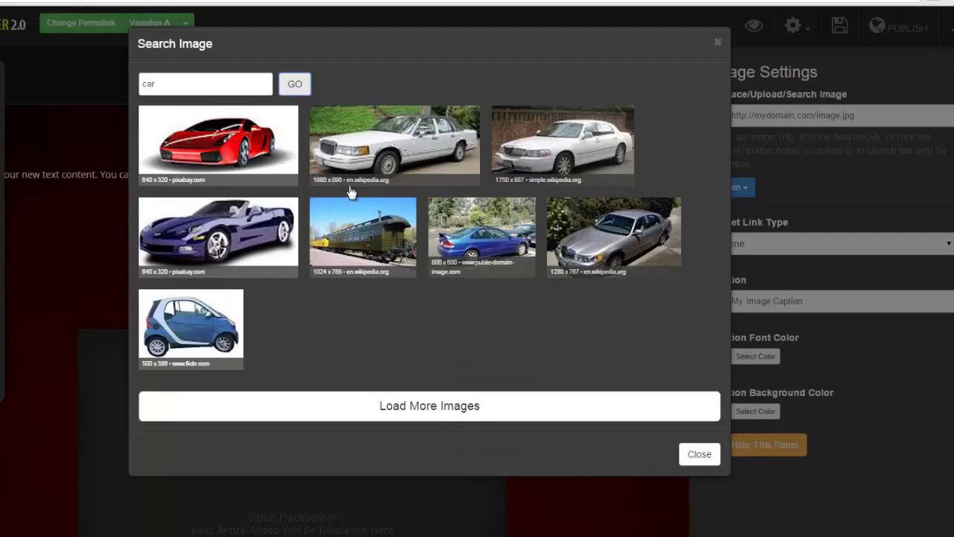
mouse_move(375, 184)
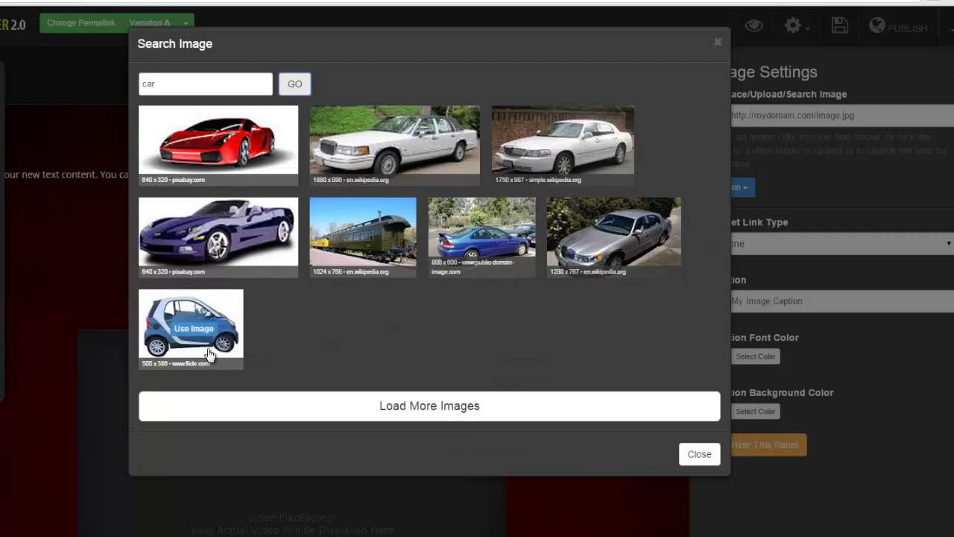
mouse_move(239, 153)
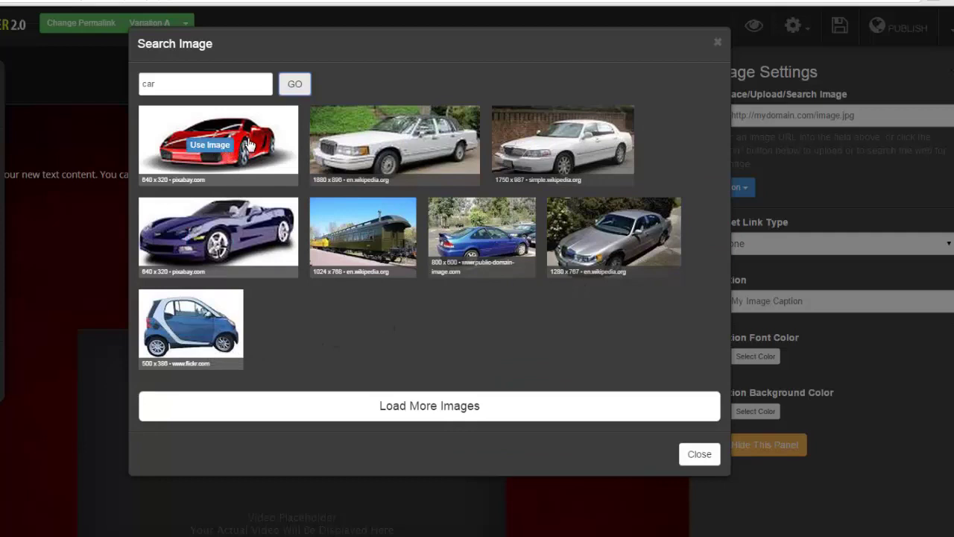
click(211, 147)
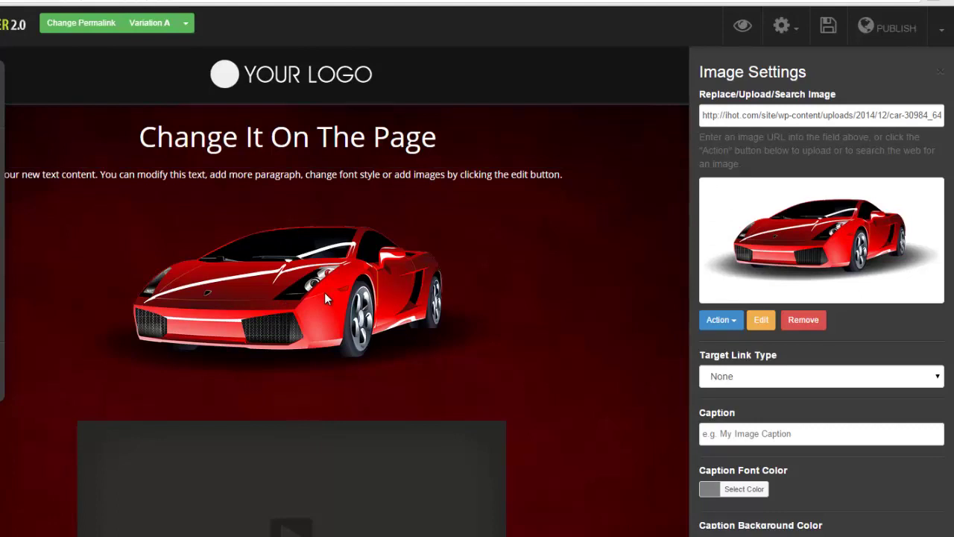
Step: Move the red car image above the text paragraph, directly under the upper headline
click(365, 296)
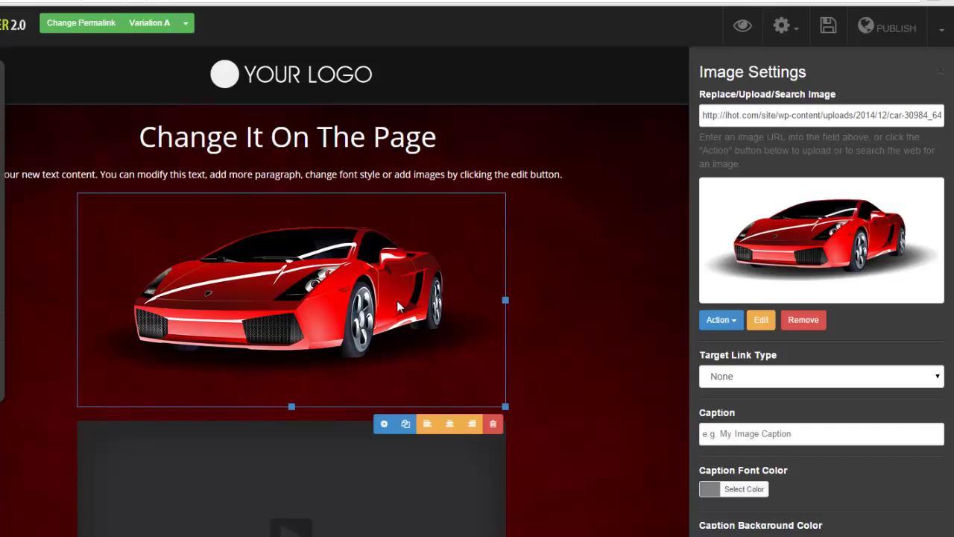
drag(397, 301, 397, 169)
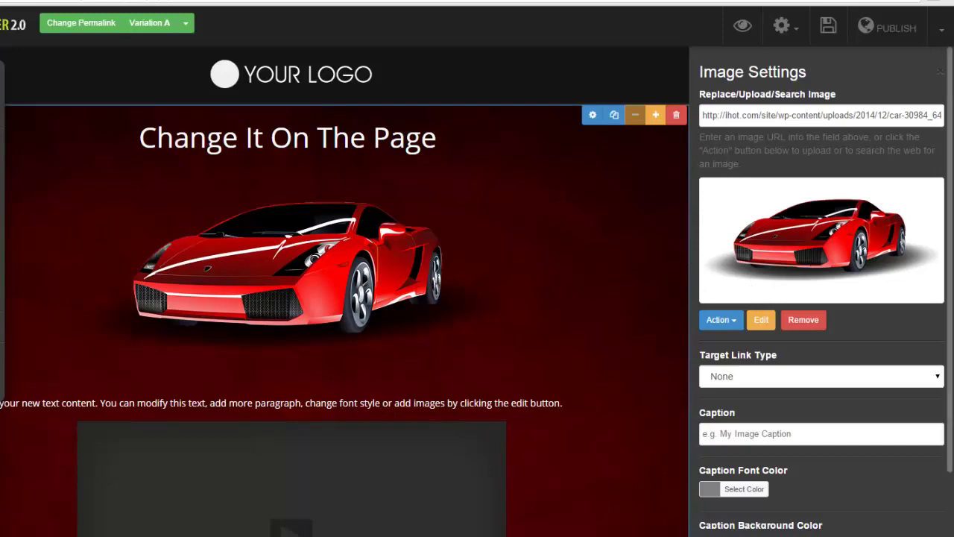
scroll(543, 278, down, 1)
scroll(548, 293, up, 1)
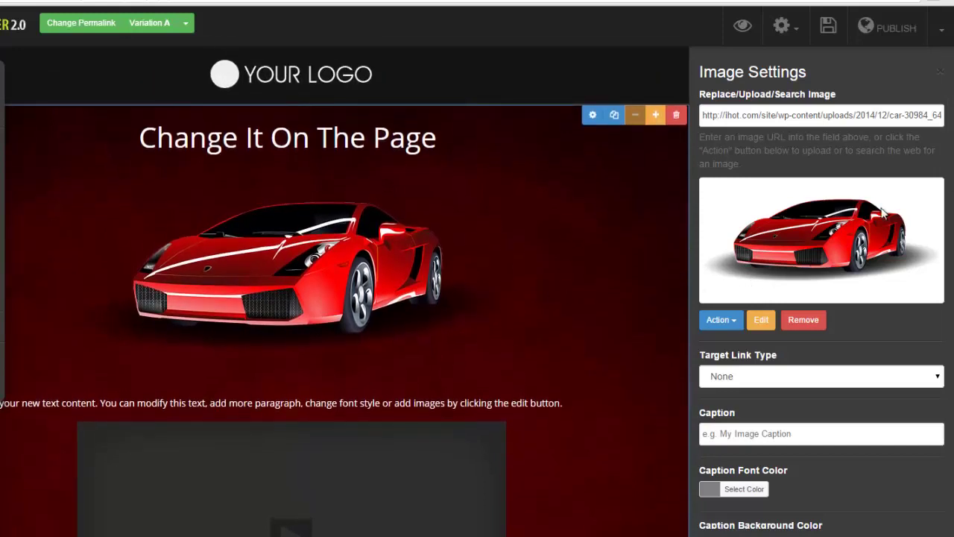
Step: Check the image editor for the car picture, close it, and view the available target link types
click(761, 322)
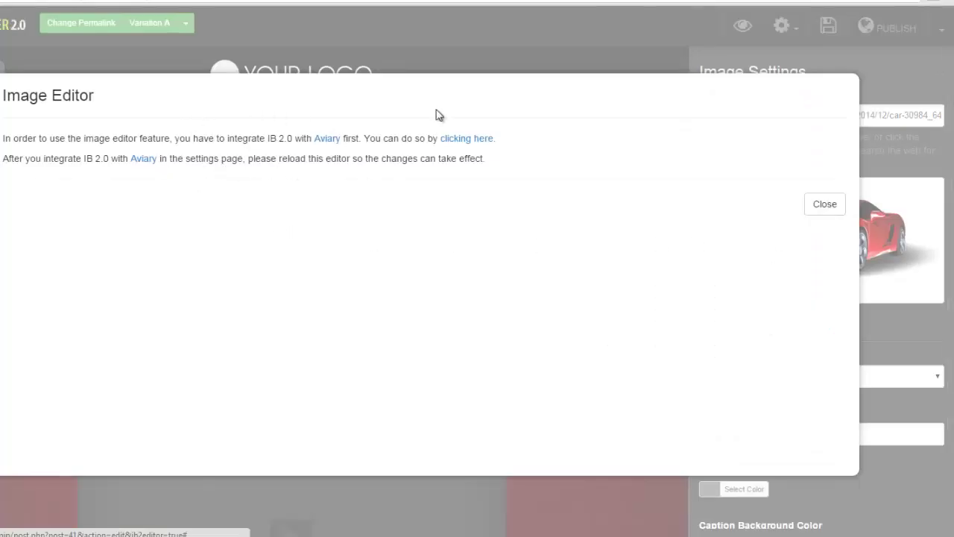
click(826, 206)
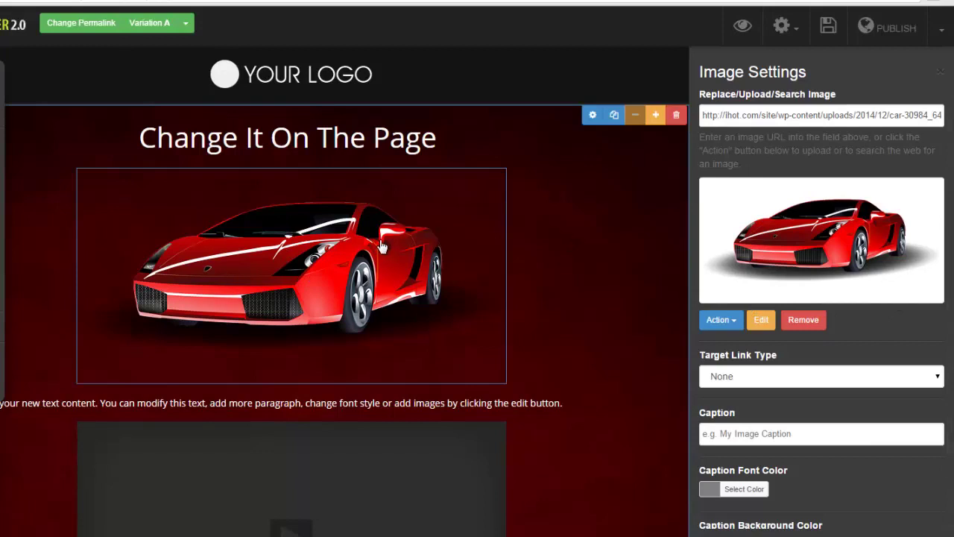
click(937, 378)
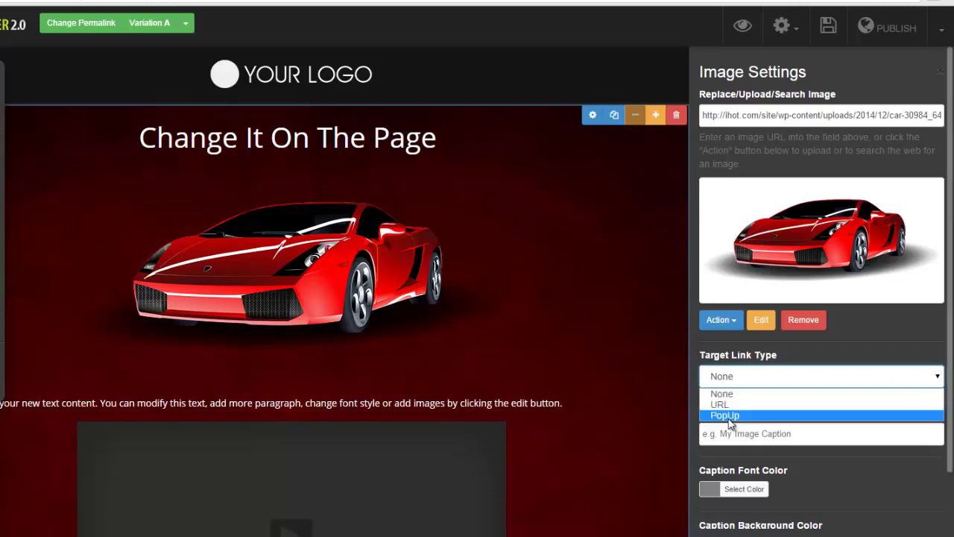
click(603, 422)
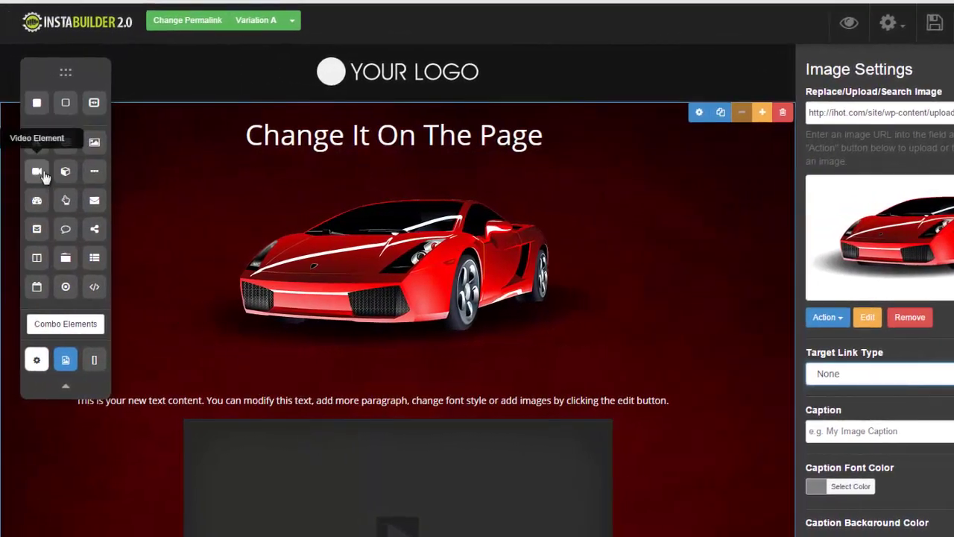
Step: Add a video element under the upper headline, then delete the car image and the original video placeholder below the paragraph
drag(36, 173, 408, 180)
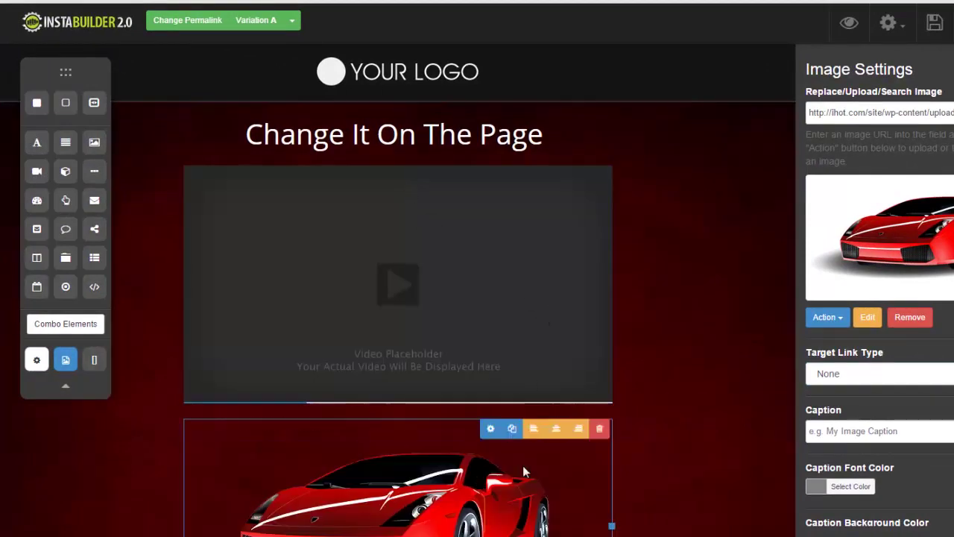
click(602, 432)
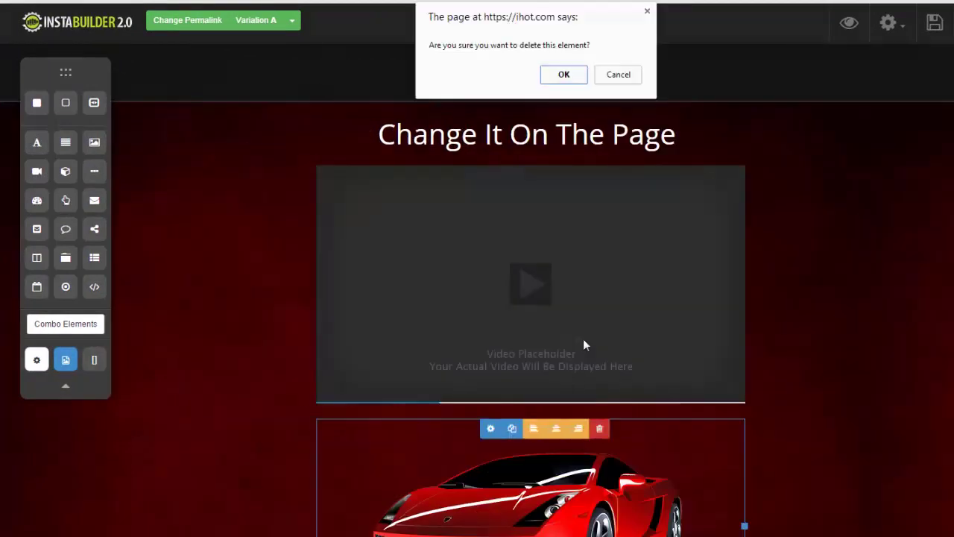
click(560, 74)
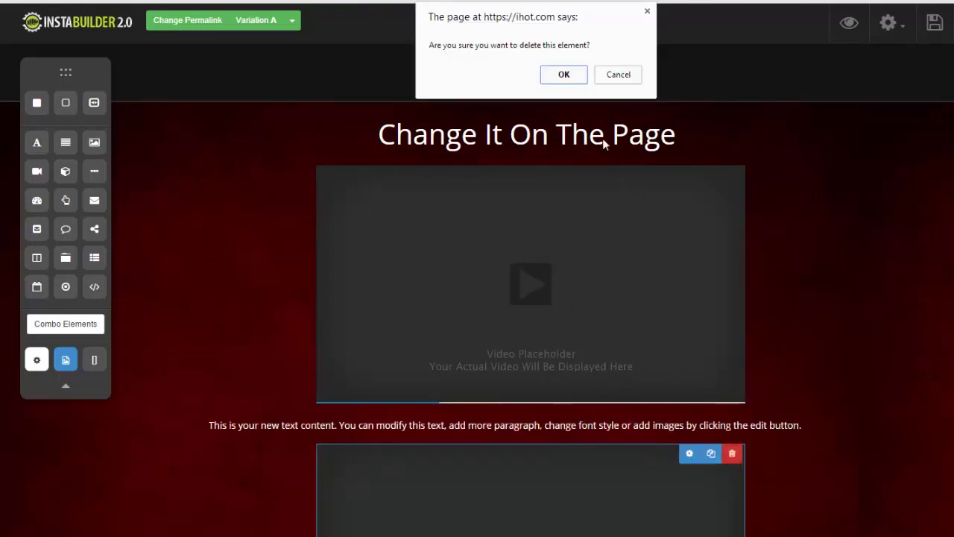
click(562, 74)
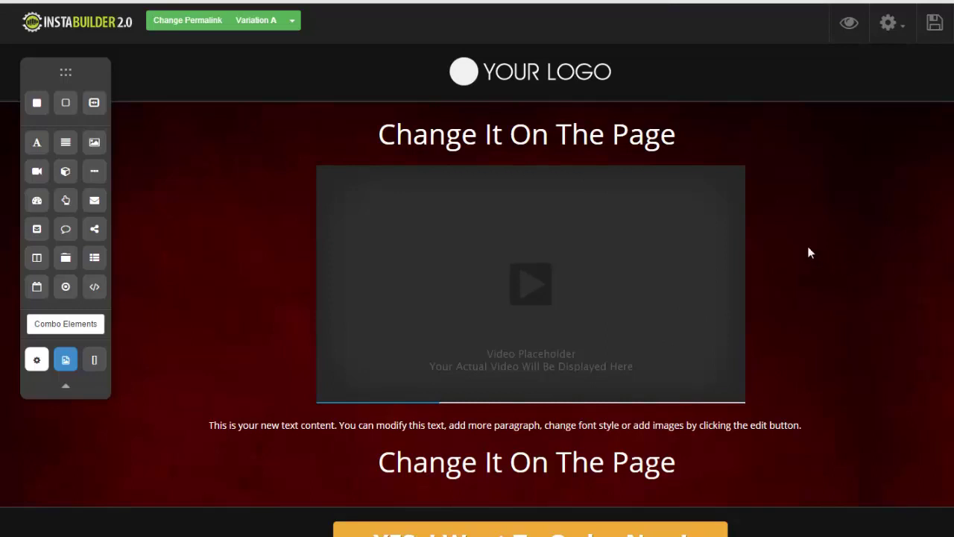
Step: Try the Embed Code type in the video's settings, return it to YouTube, and switch Autoplay on and off again
click(714, 248)
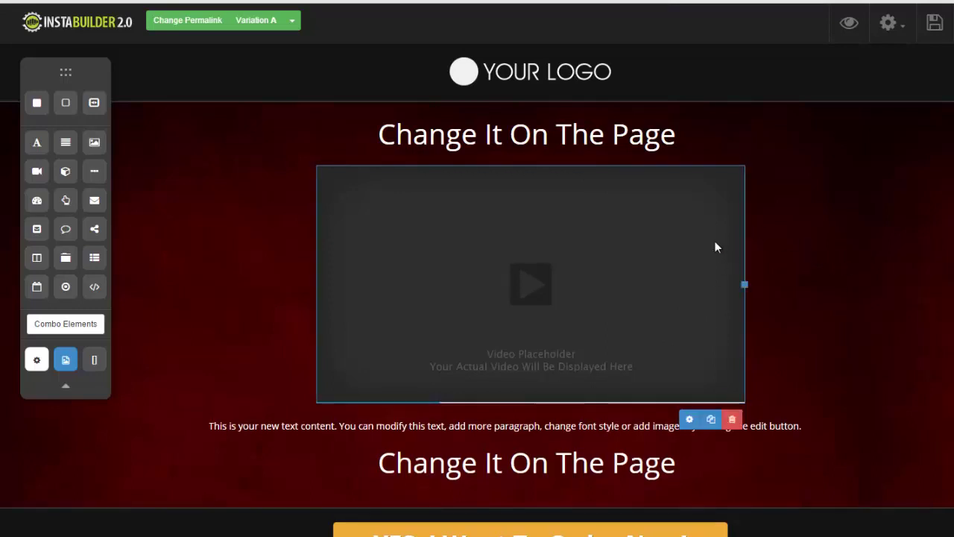
click(689, 421)
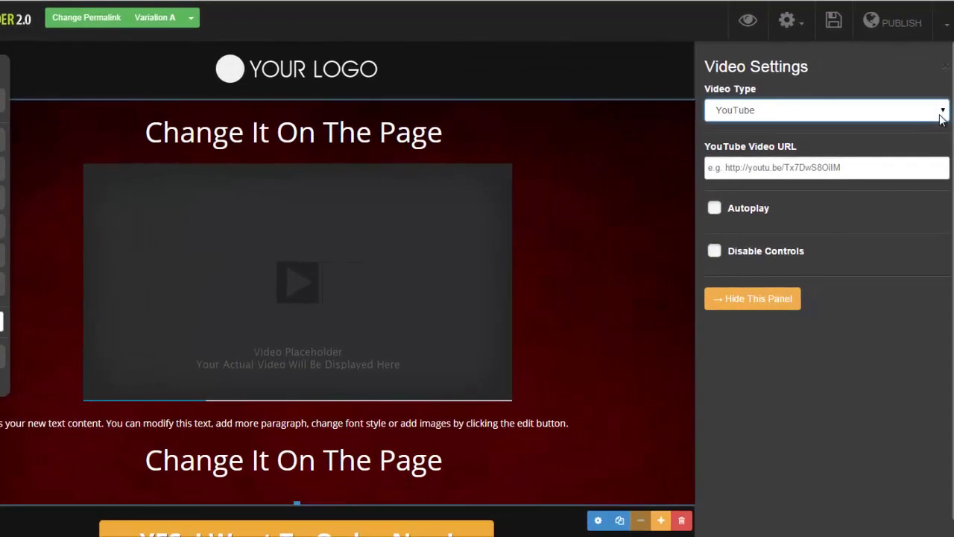
click(941, 112)
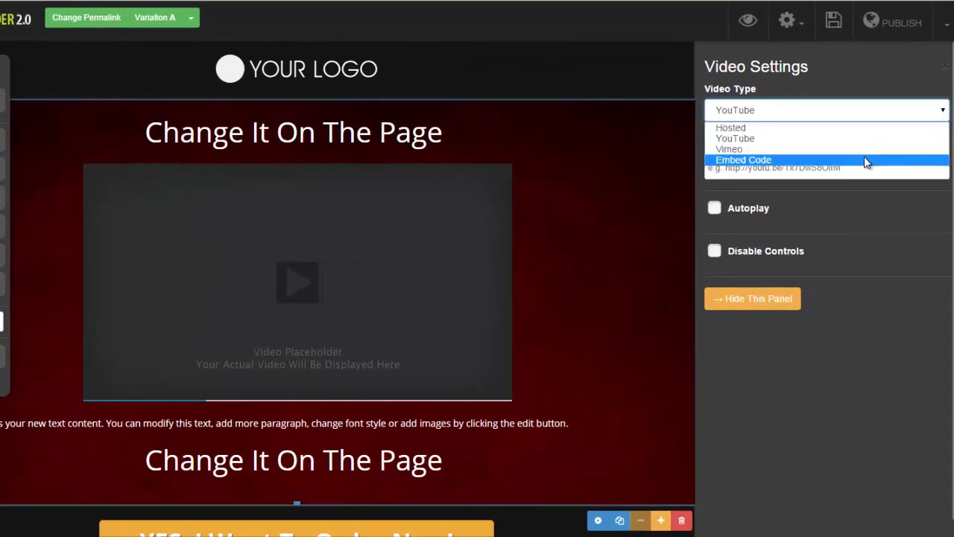
click(866, 161)
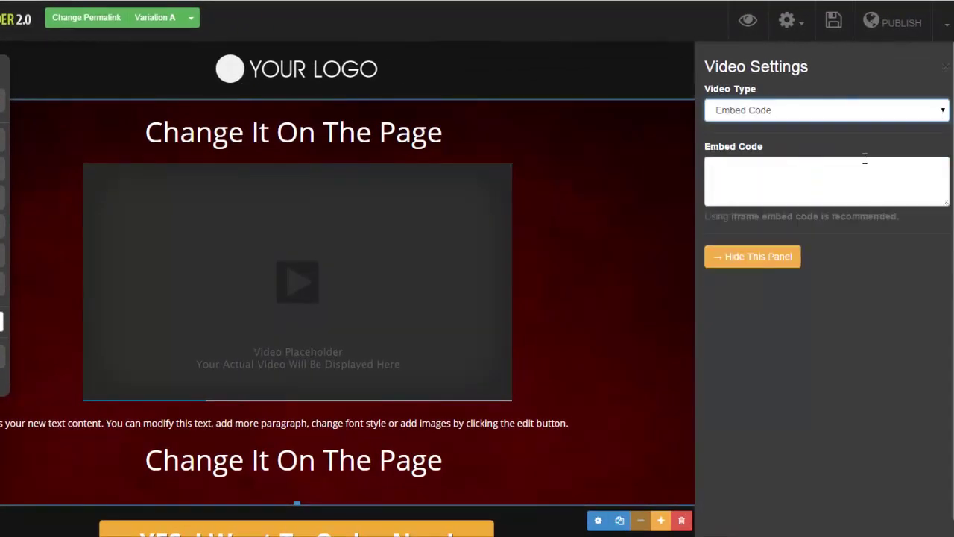
click(927, 114)
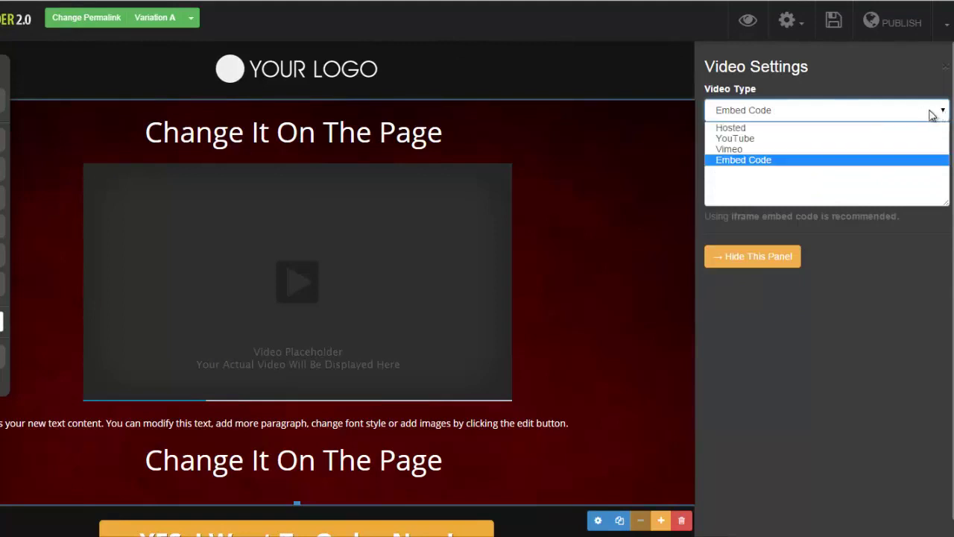
click(852, 141)
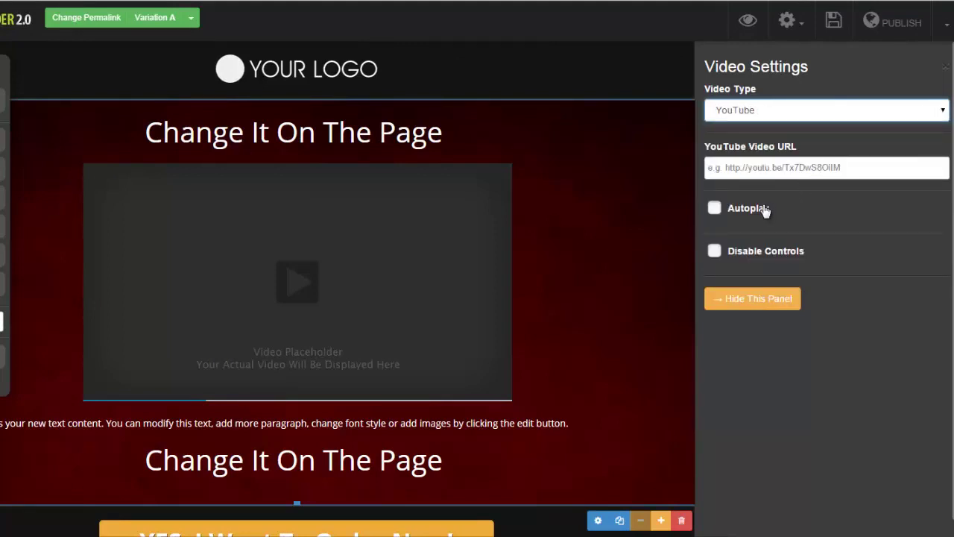
click(714, 209)
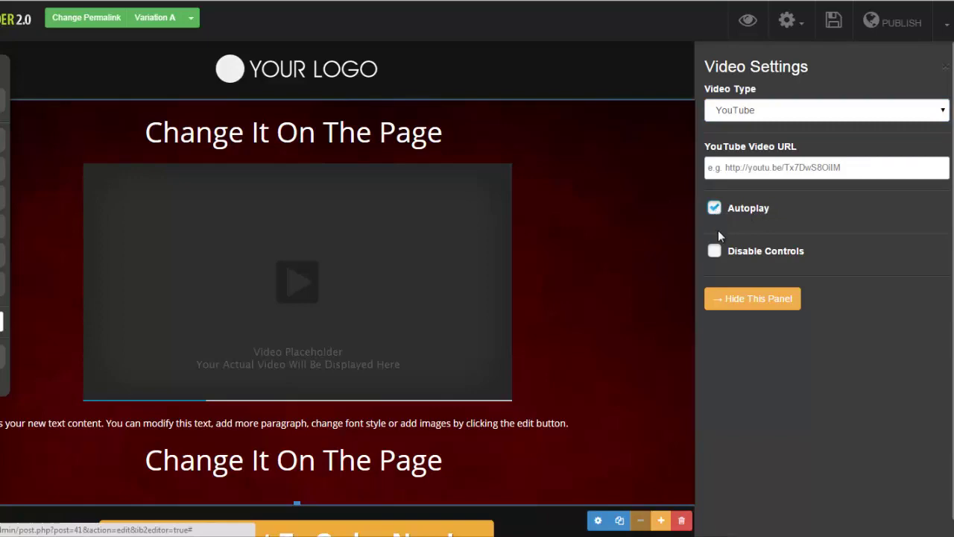
click(715, 208)
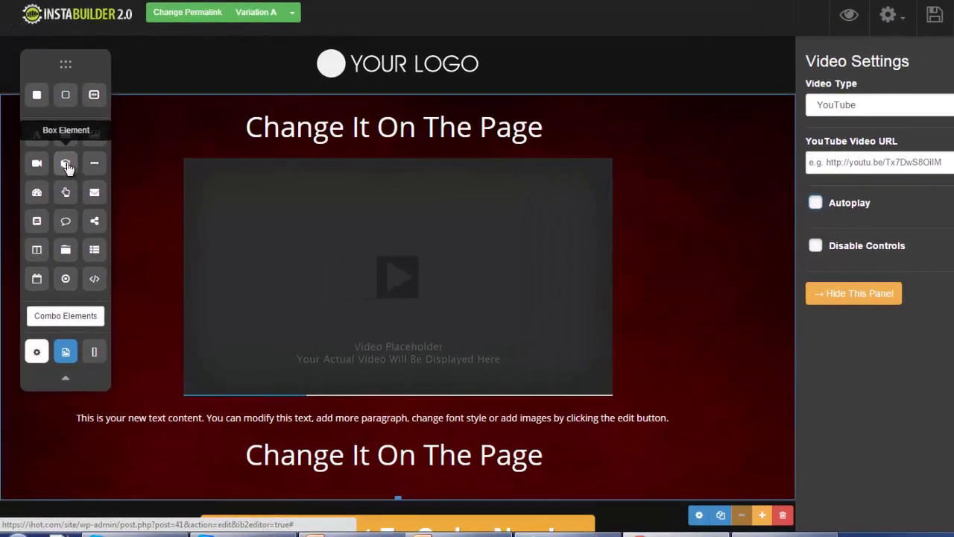
Step: Add a box element between the upper headline and the video placeholder, and open the box's settings
drag(290, 184, 385, 170)
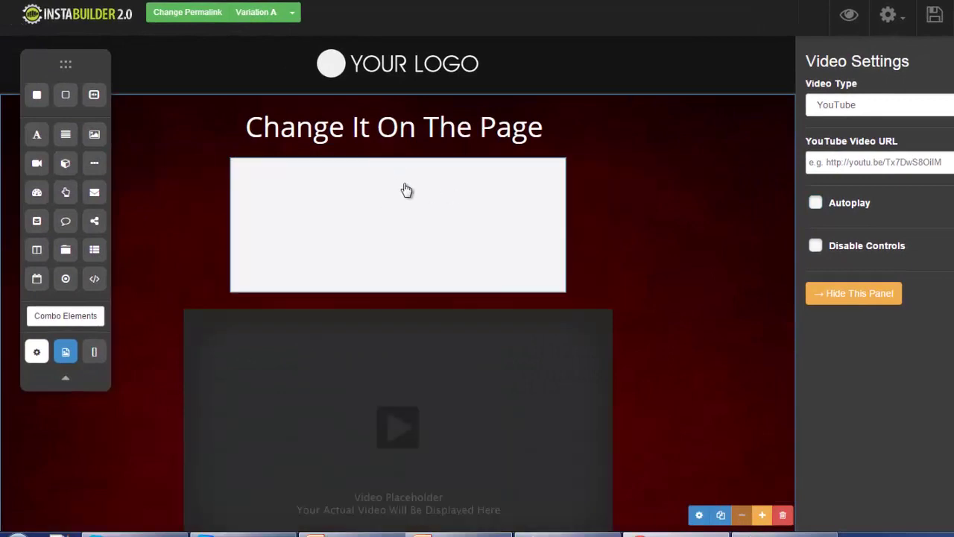
click(422, 209)
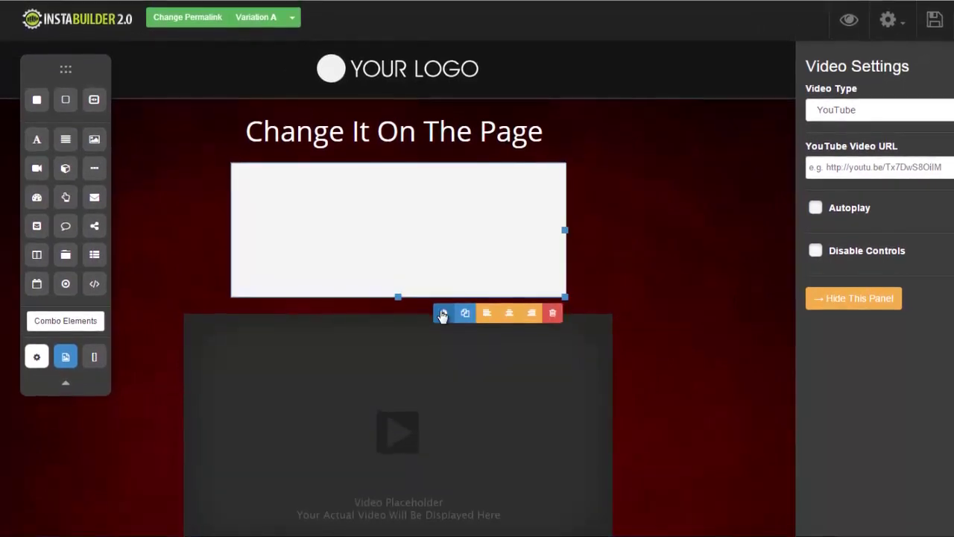
click(443, 314)
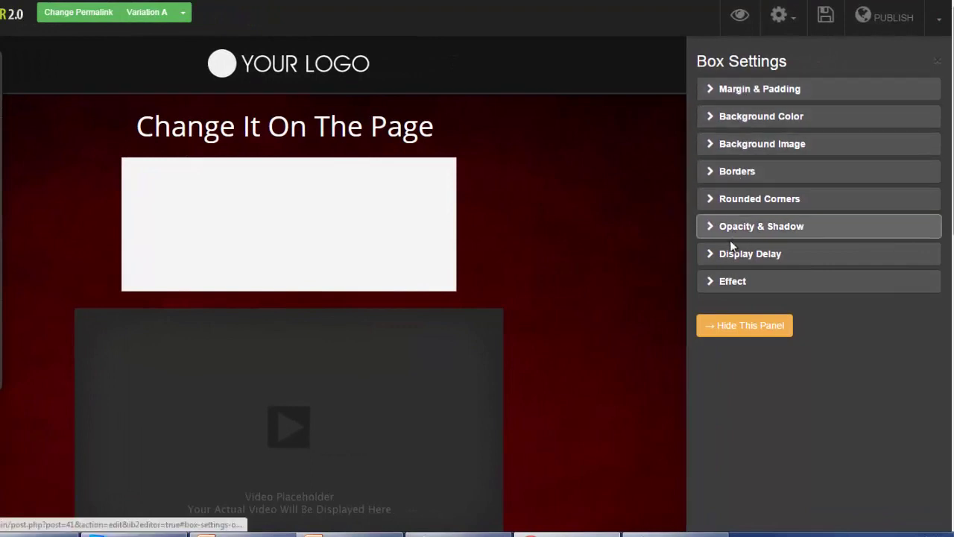
Step: Set the box's background color to the red #e93e3e
click(711, 95)
click(711, 96)
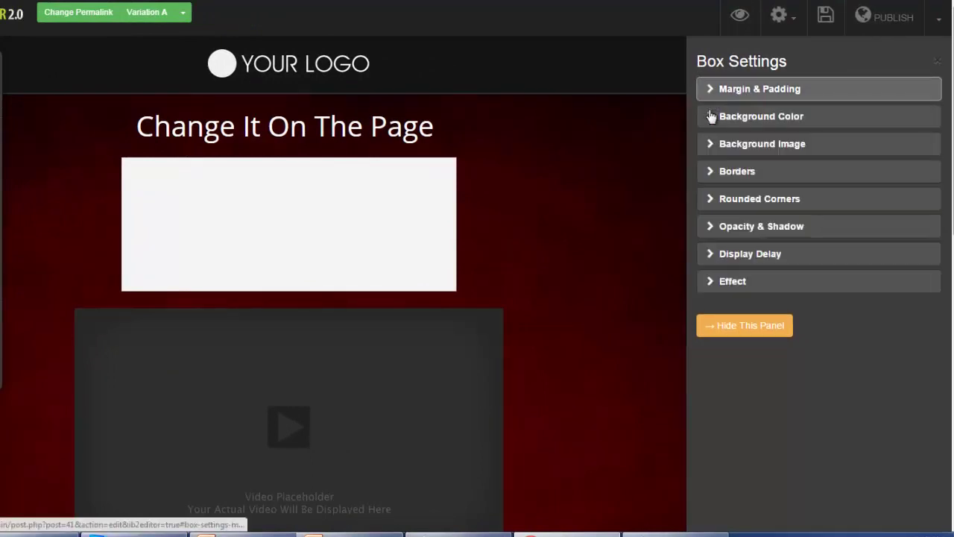
click(711, 118)
click(709, 173)
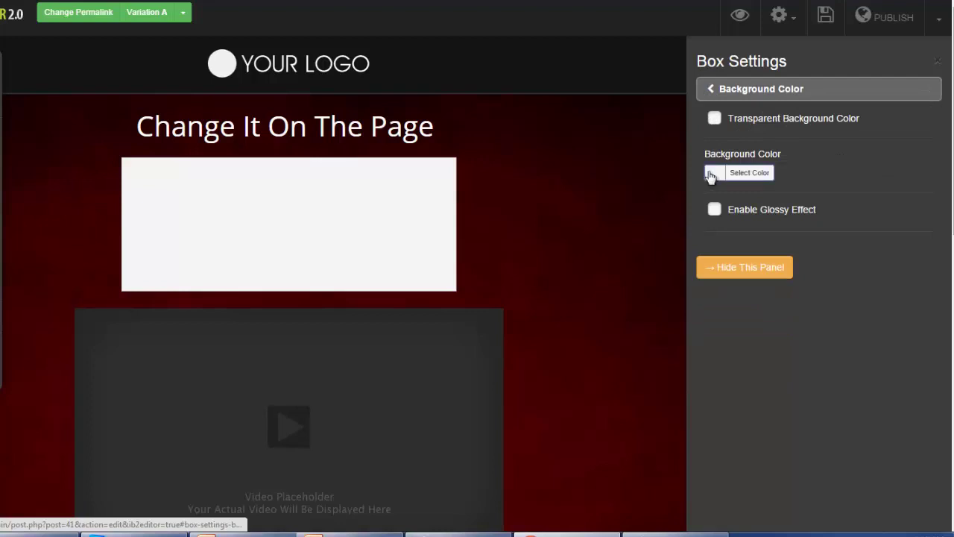
click(777, 254)
click(784, 242)
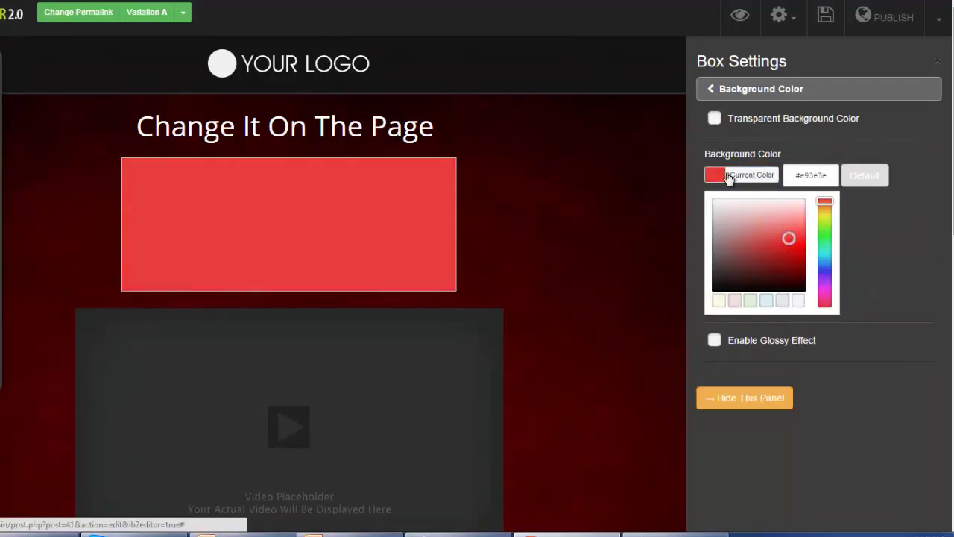
click(710, 90)
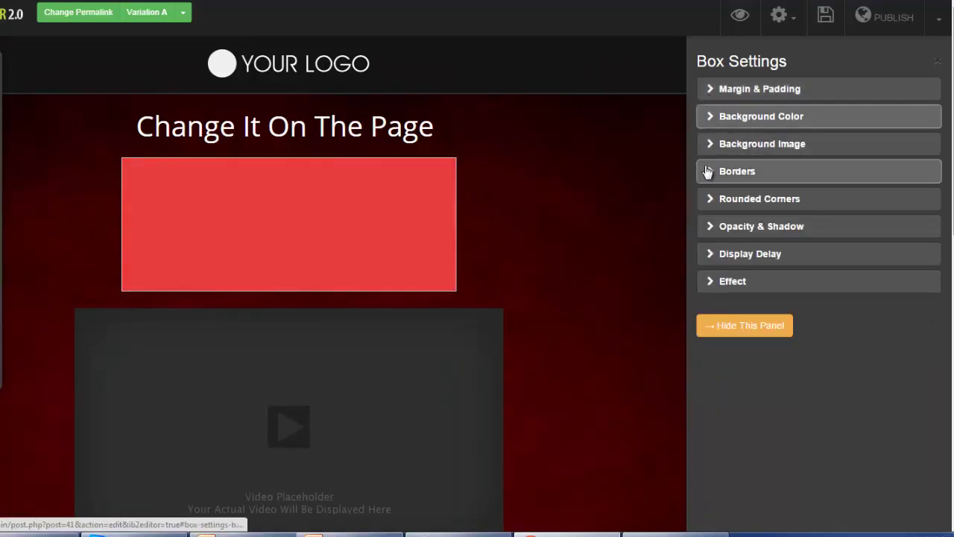
Step: Round the bottom corners of the red box to 6 px
click(710, 198)
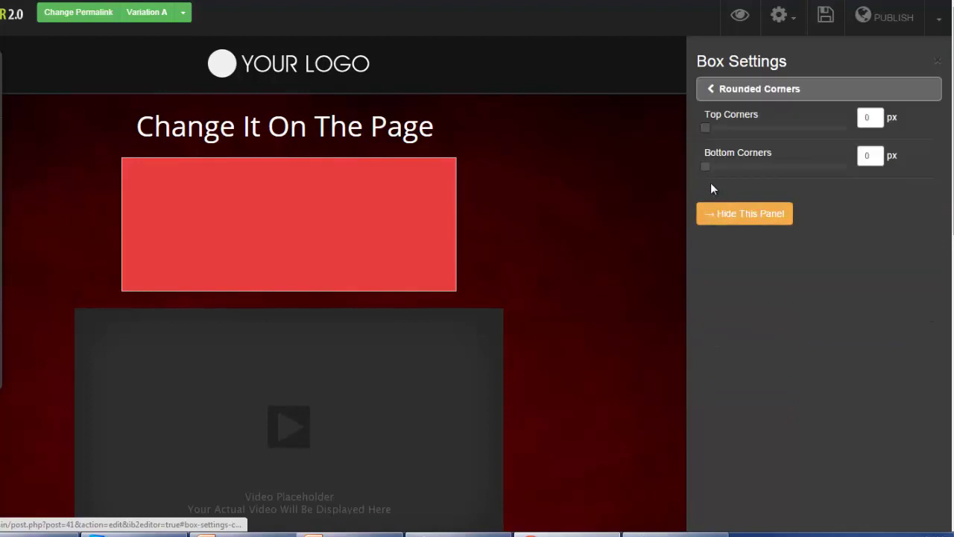
drag(706, 167, 747, 166)
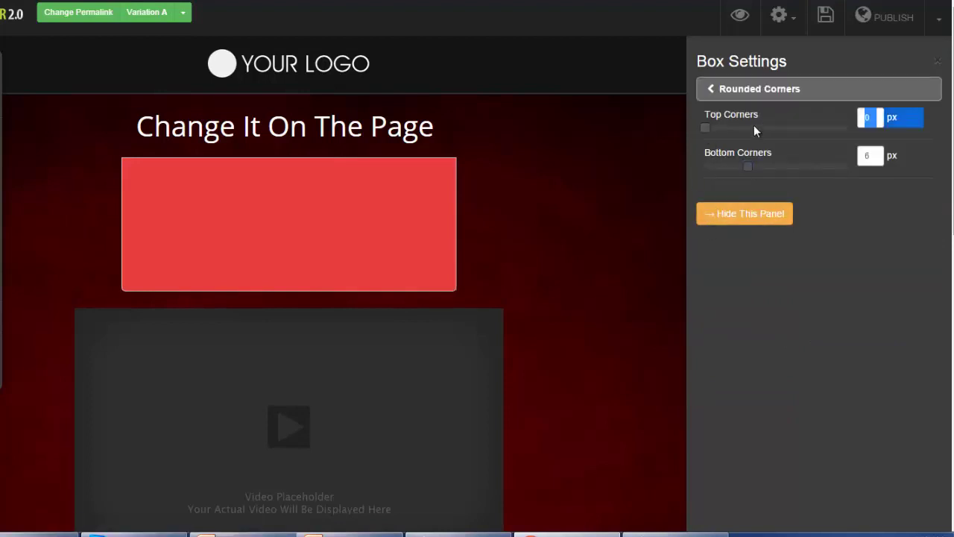
click(711, 91)
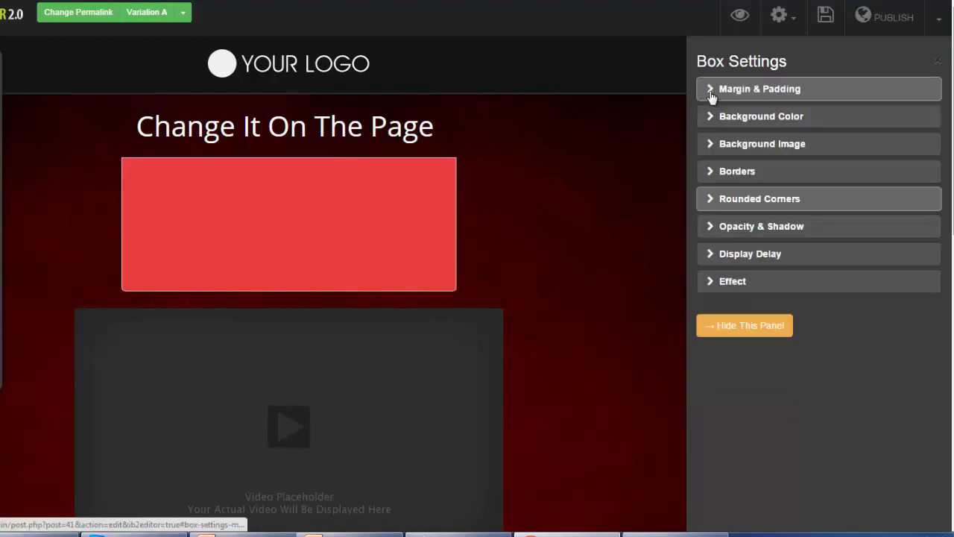
Step: View the display animation effects available for the red box
click(715, 281)
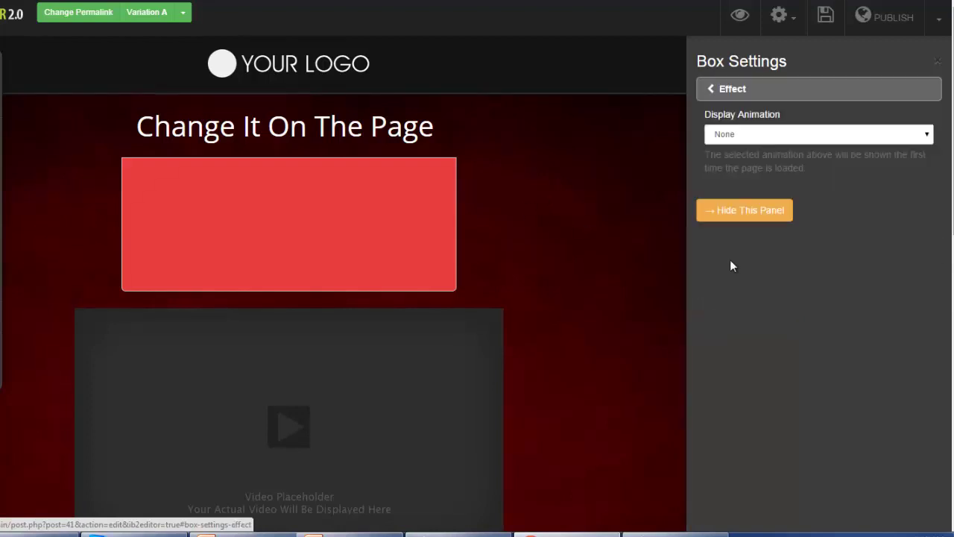
click(927, 136)
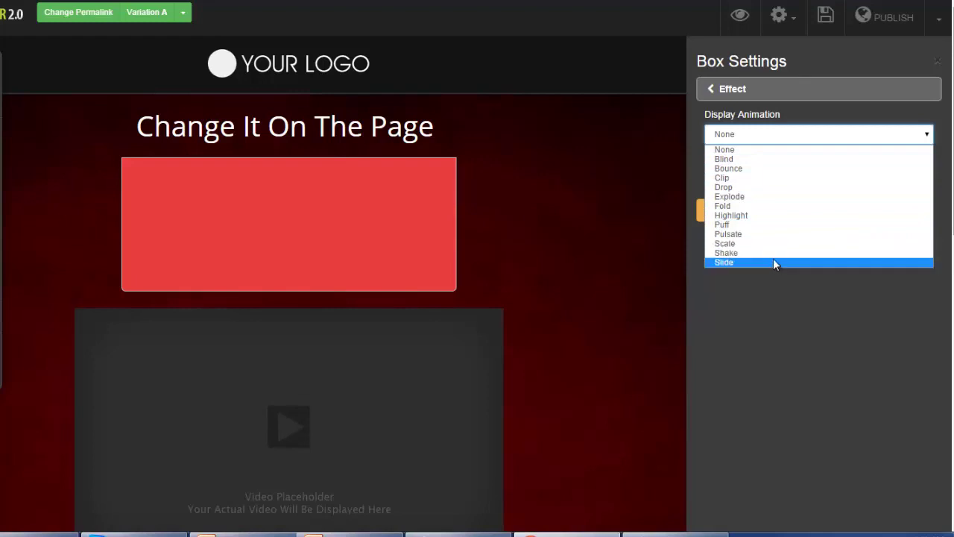
click(774, 319)
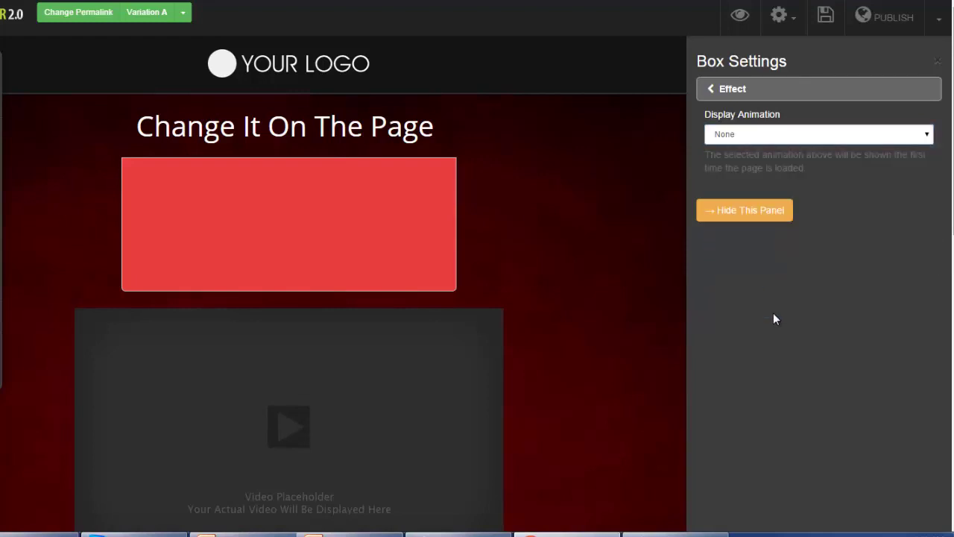
Step: Delete the red box from under the upper headline
click(331, 228)
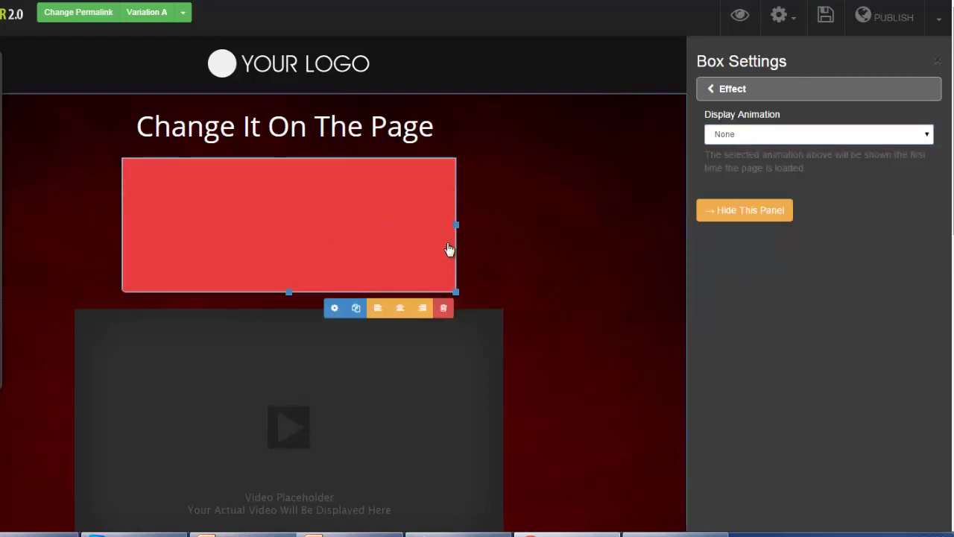
click(443, 308)
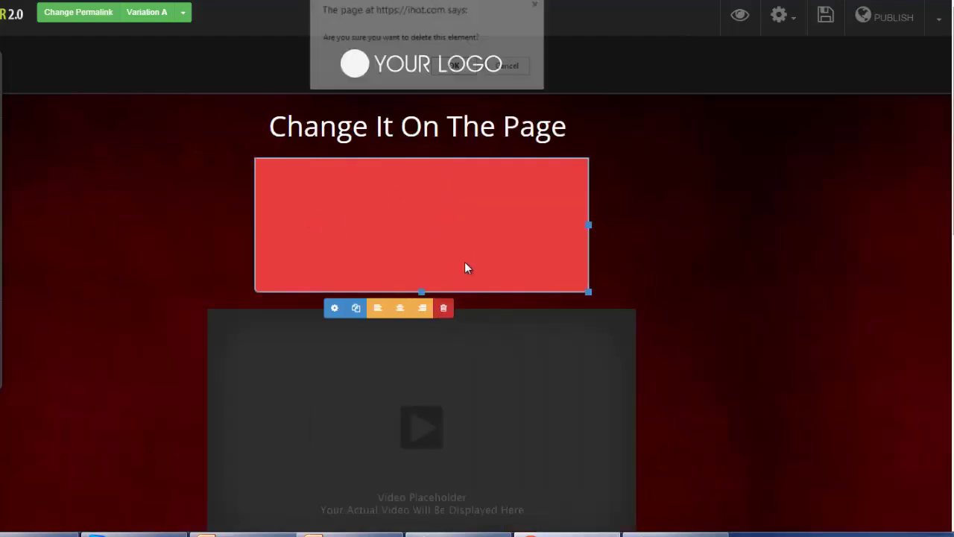
click(453, 66)
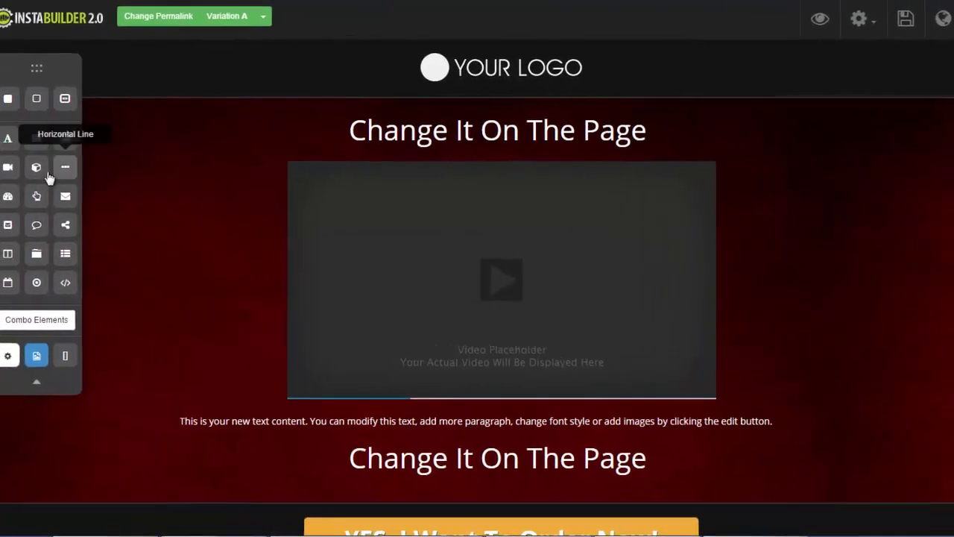
Step: Add a horizontal line between the upper headline and the video placeholder
drag(99, 176, 480, 184)
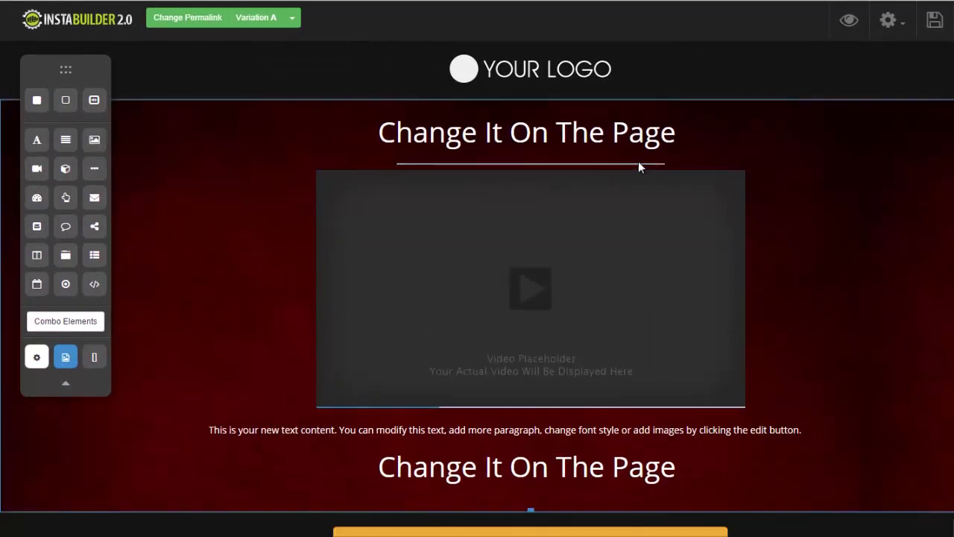
mouse_move(628, 186)
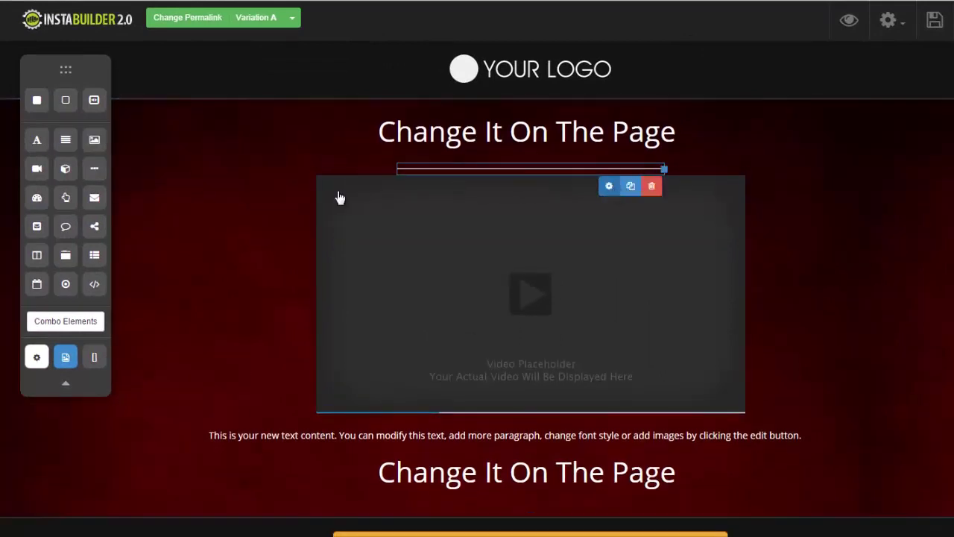
click(166, 192)
Step: Delete the video placeholder below the horizontal line
mouse_move(735, 308)
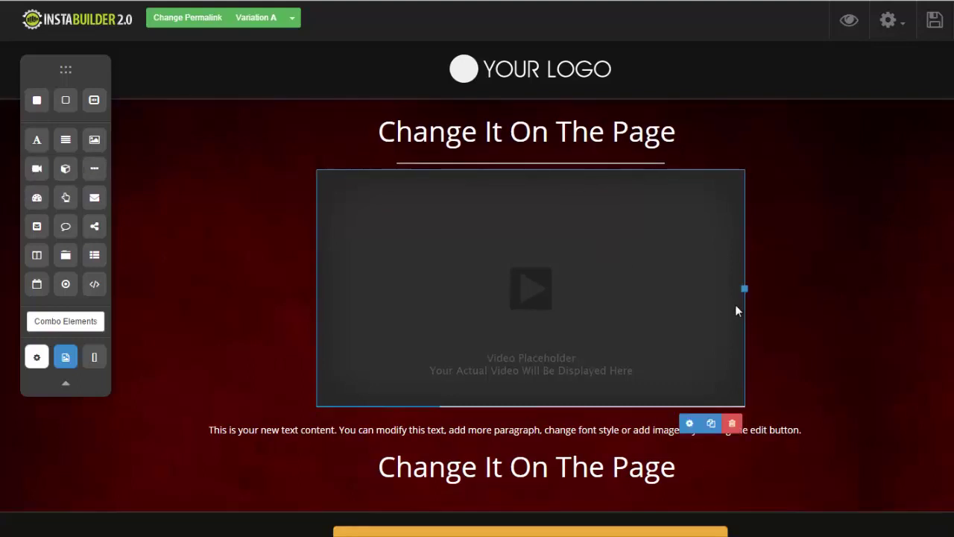
key(Delete)
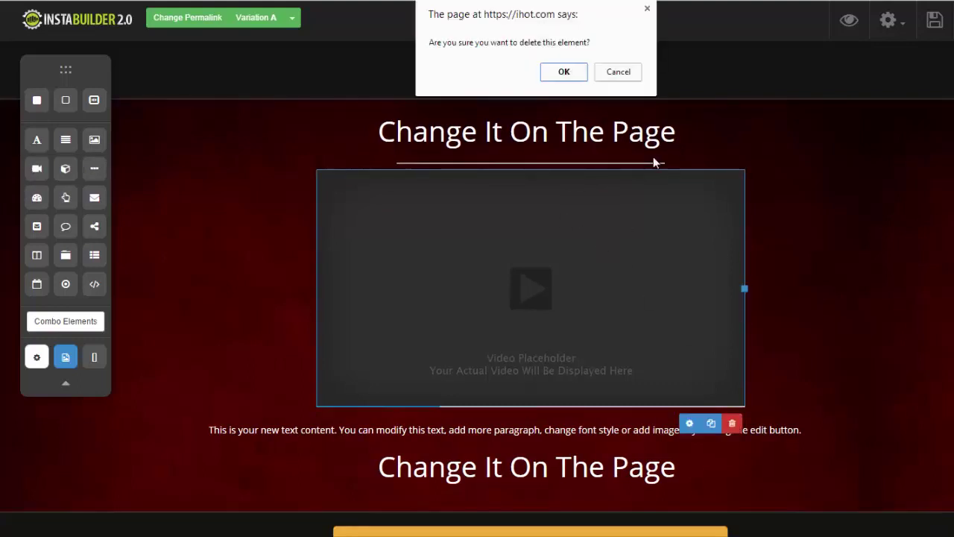
click(564, 71)
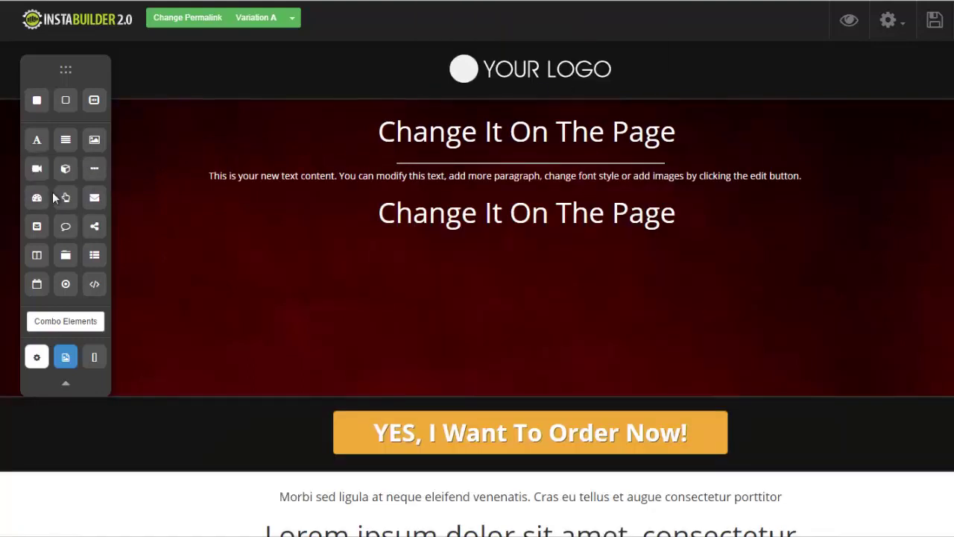
Step: Add a countdown element below the lower headline and open its settings
drag(36, 197, 520, 268)
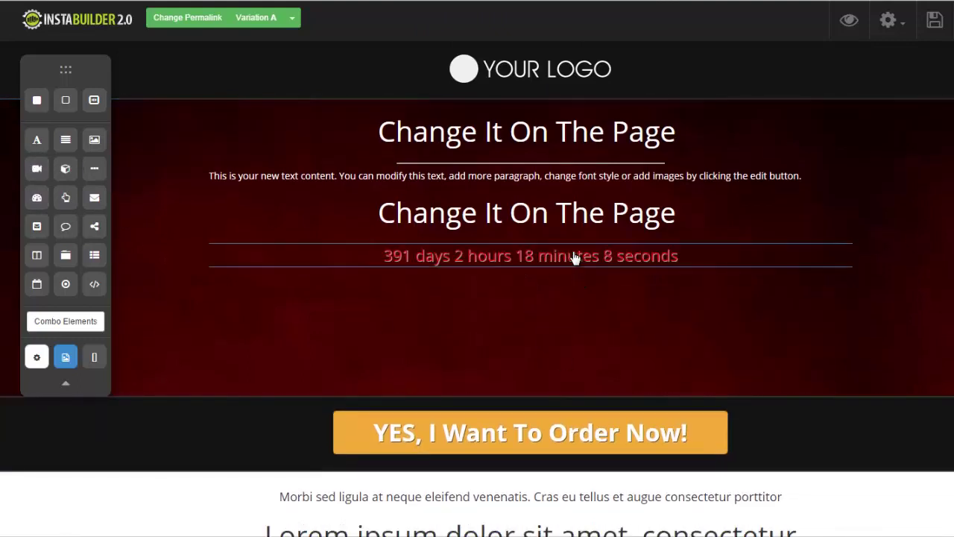
click(574, 258)
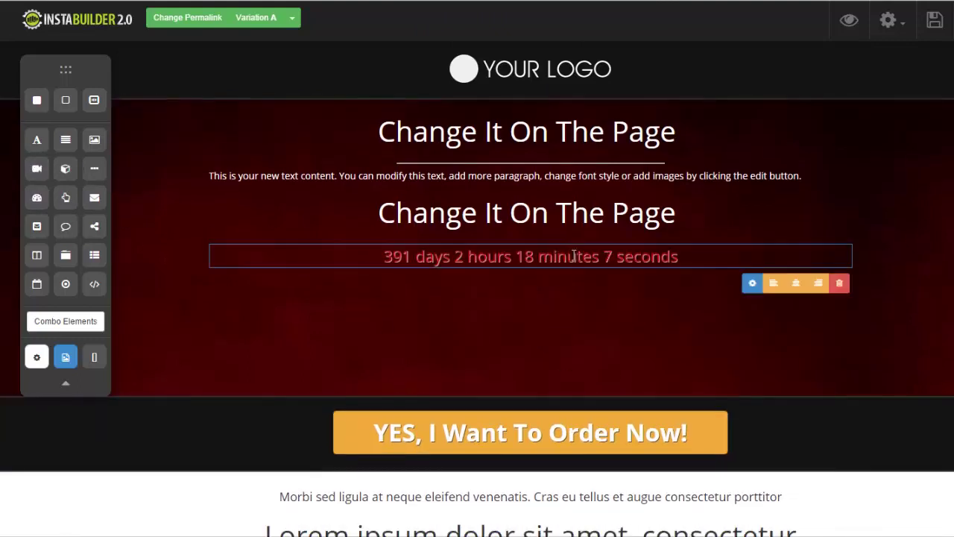
click(752, 283)
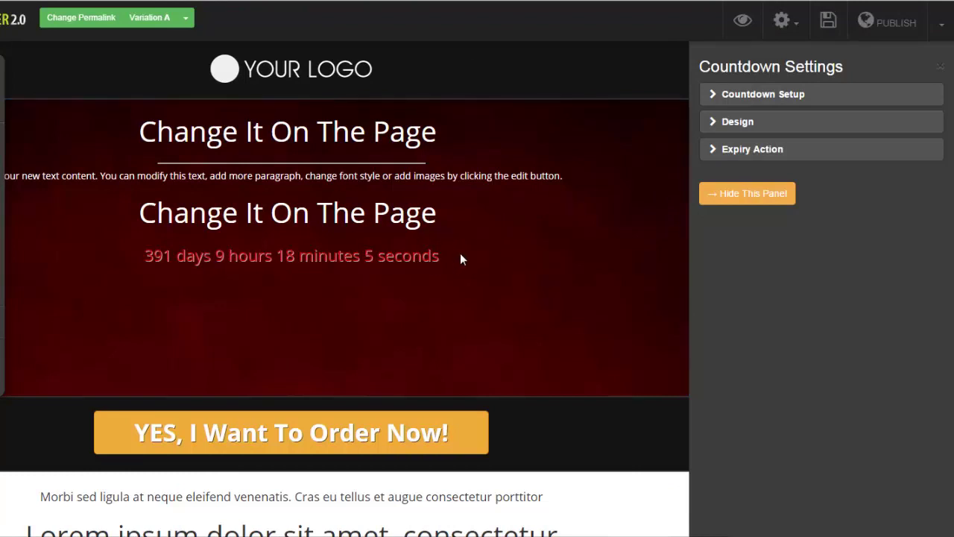
Step: Examine the countdown's setup options and the available countdown types, keeping Exact Date & Time
click(713, 97)
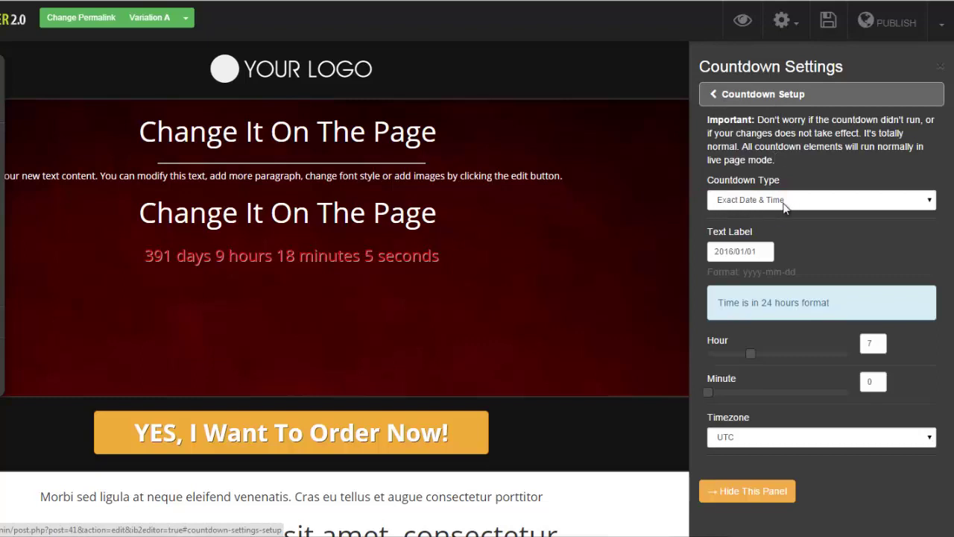
click(923, 203)
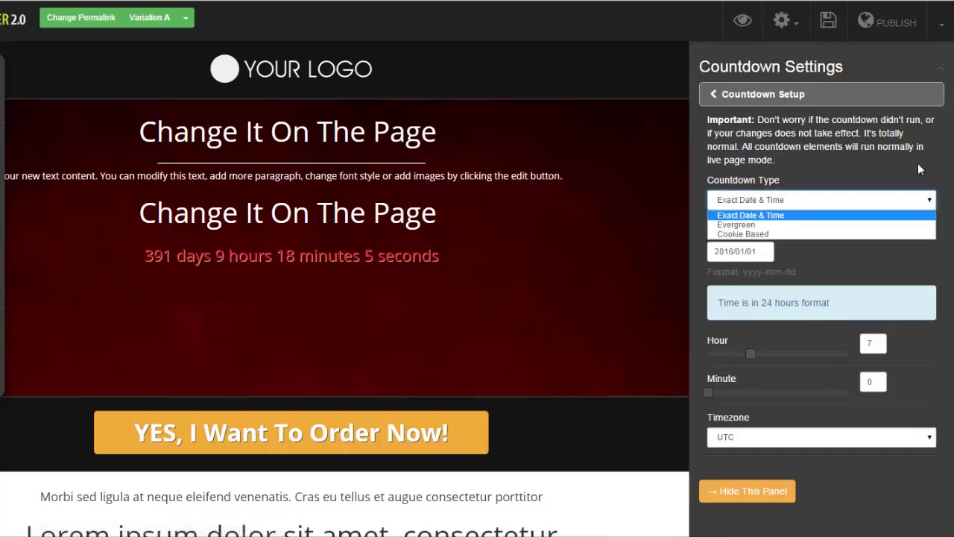
click(850, 192)
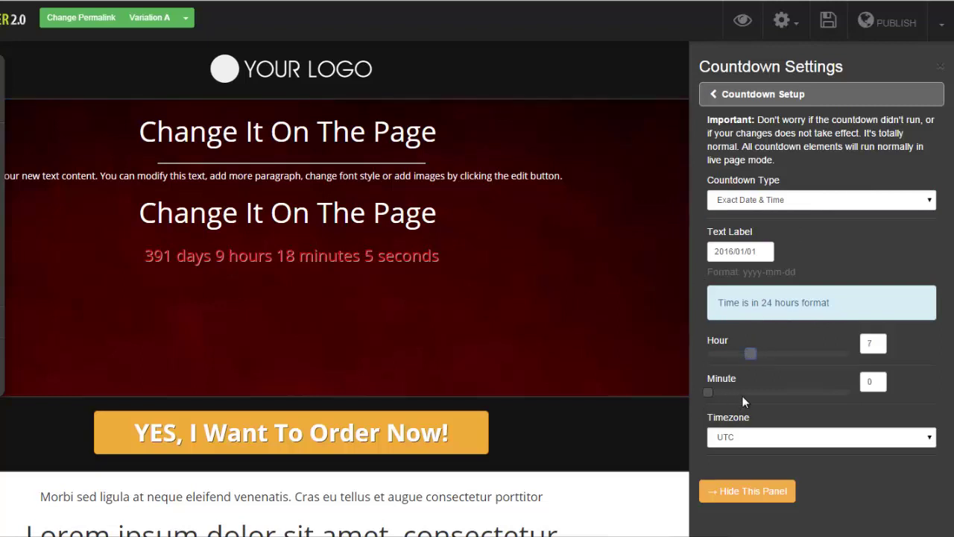
Step: Open the countdown's design options and try the Flat Box, Glossy Box and Circular countdown styles
click(711, 97)
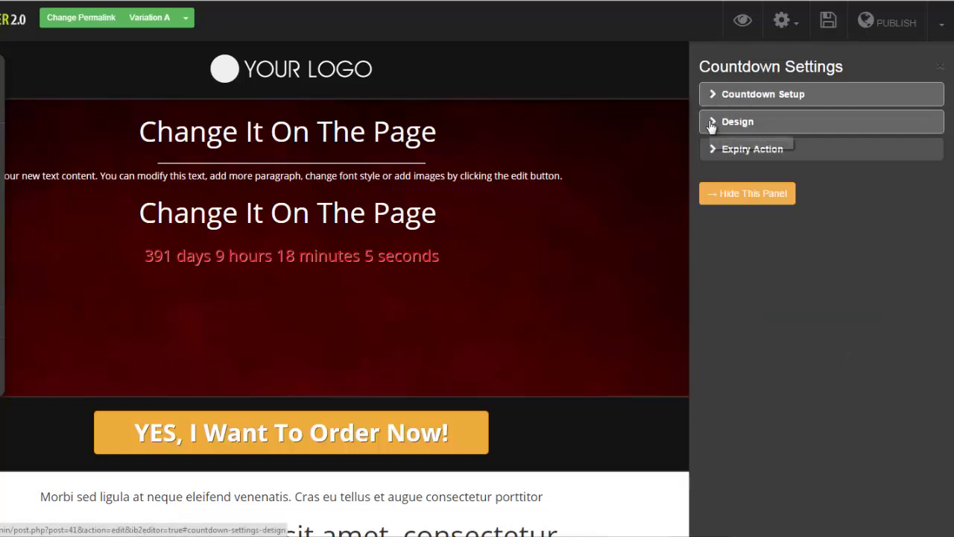
click(710, 124)
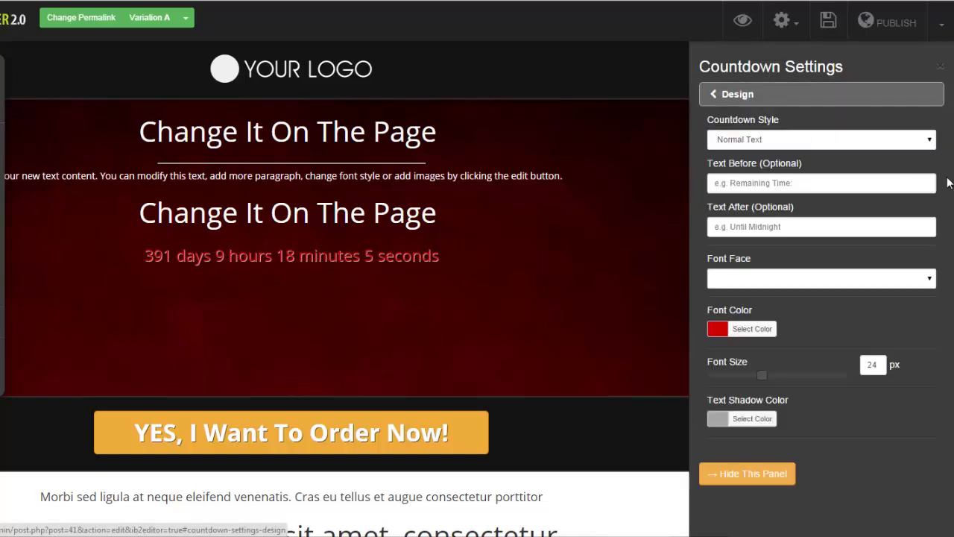
click(929, 142)
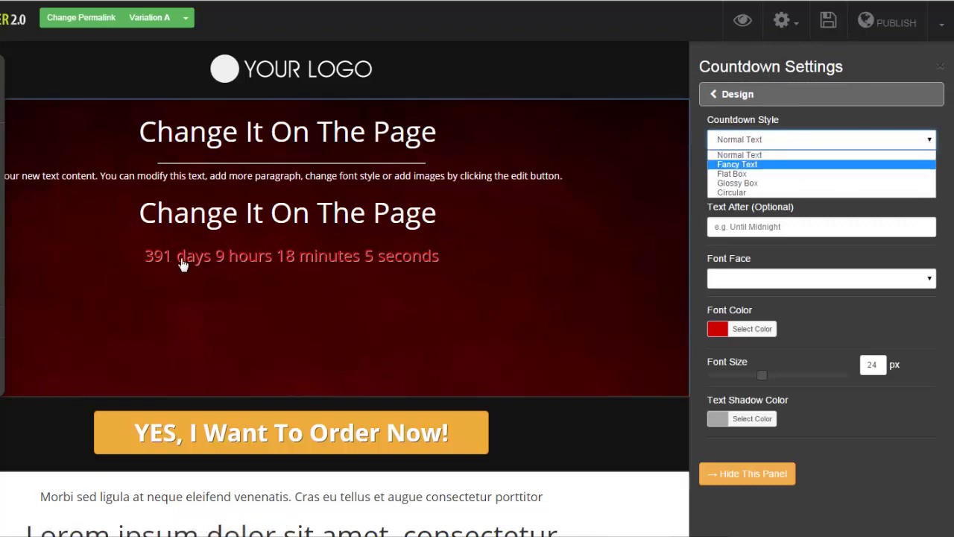
click(732, 176)
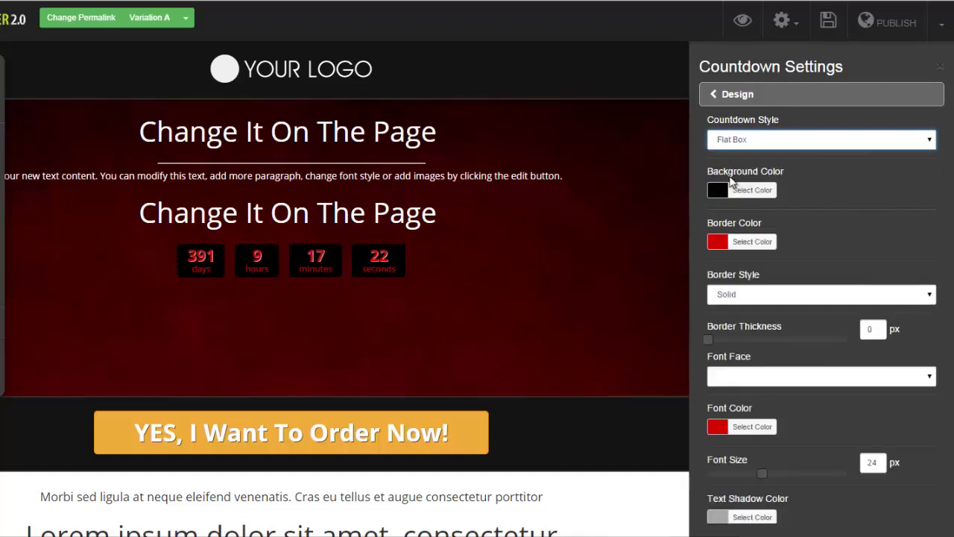
click(930, 142)
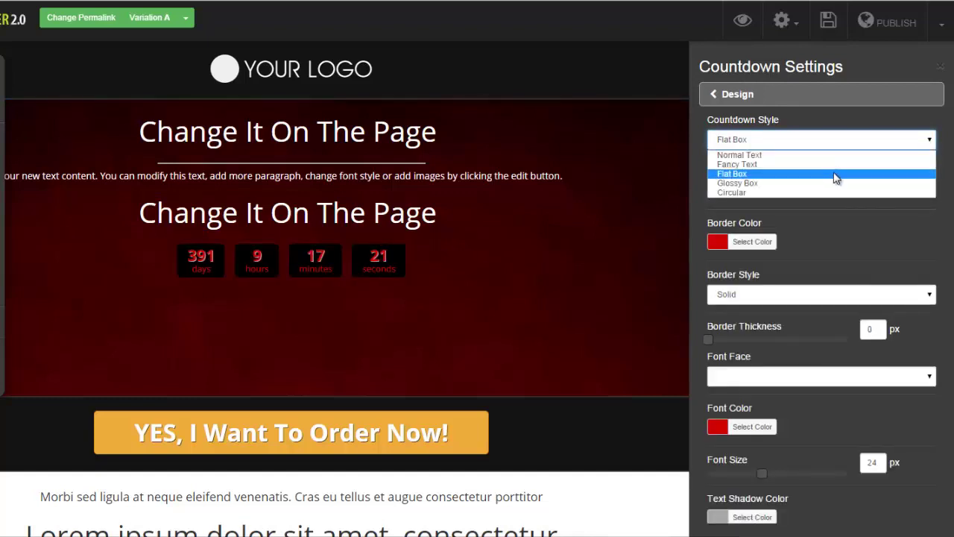
click(817, 183)
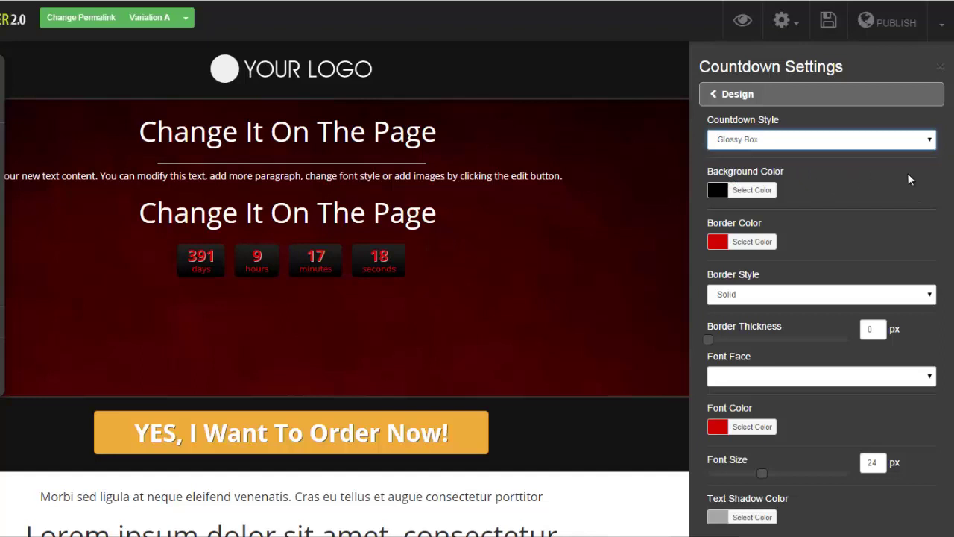
click(930, 142)
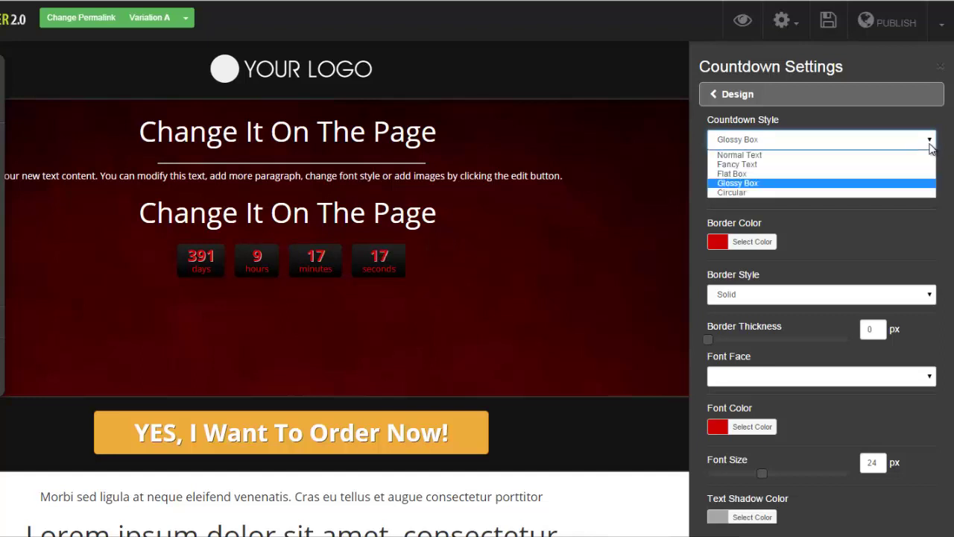
click(858, 193)
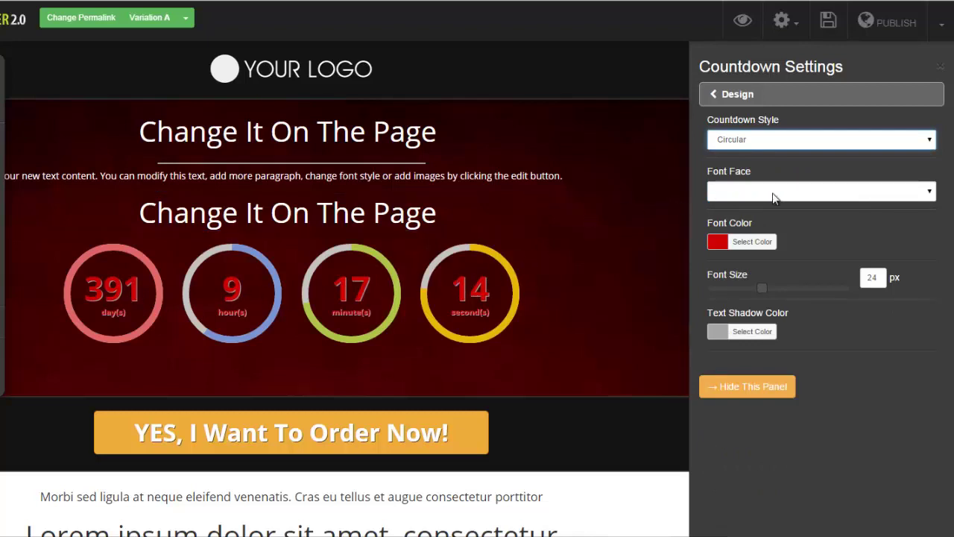
Step: Set the countdown's font color to white, leaving the font face unset
click(929, 196)
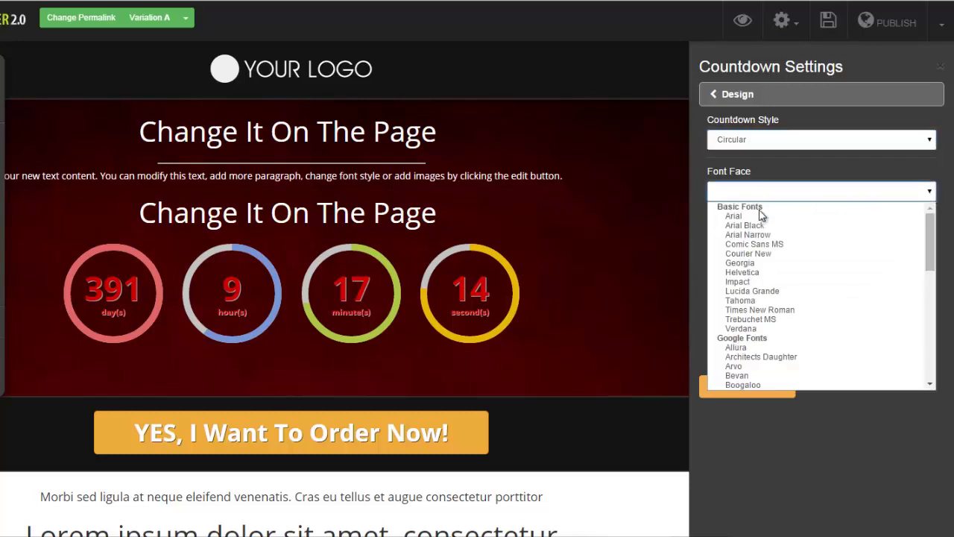
click(787, 167)
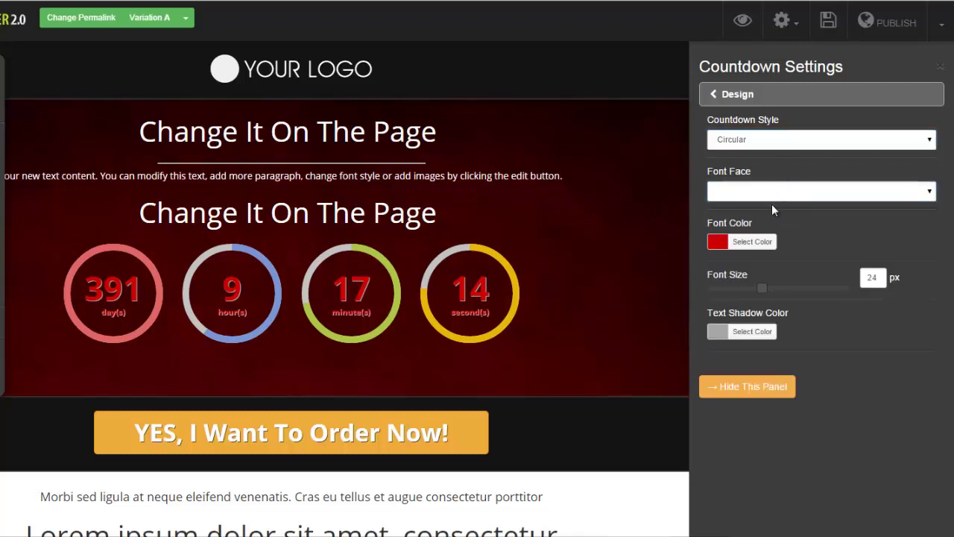
click(720, 240)
click(716, 267)
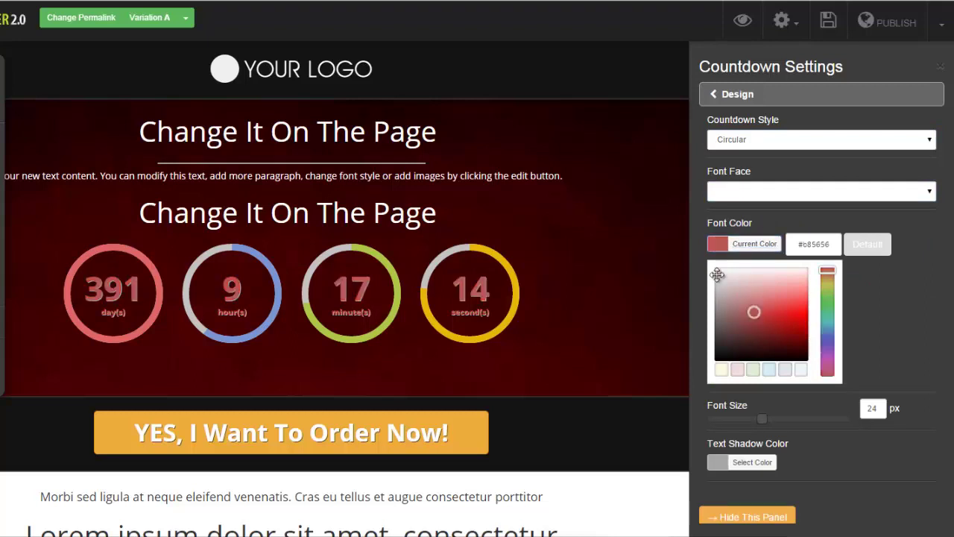
click(683, 247)
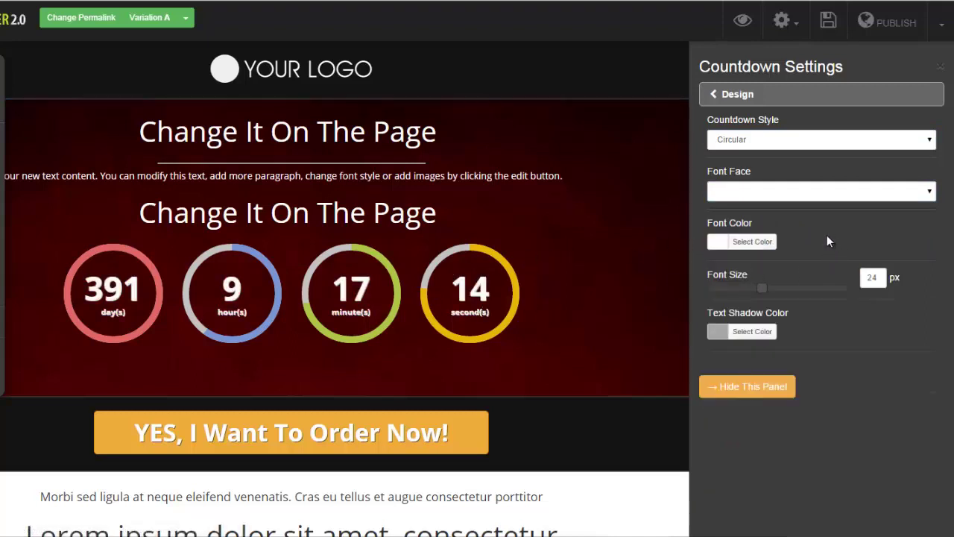
Step: Try the Fancy Text countdown style, then switch to Glossy Box with the dark red background color #a90d0d
click(929, 146)
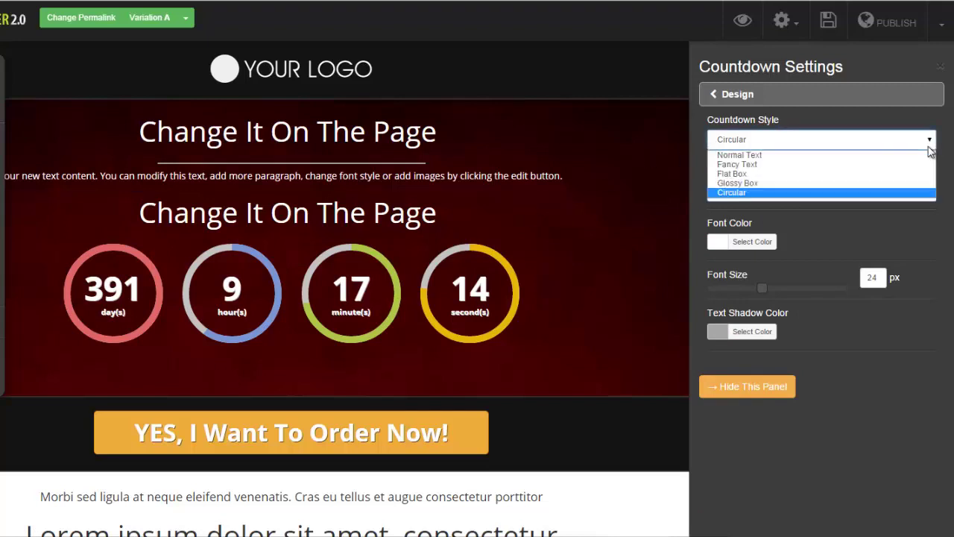
click(795, 165)
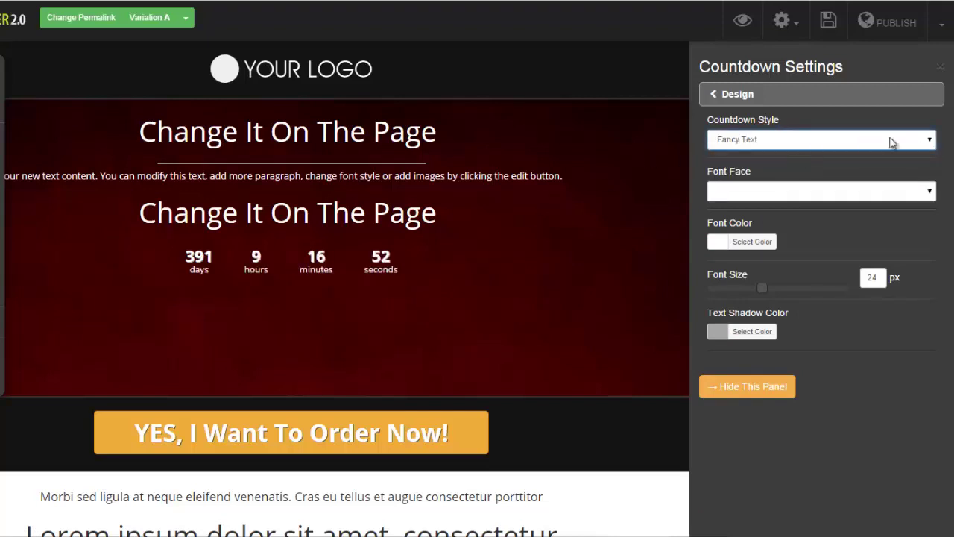
click(930, 143)
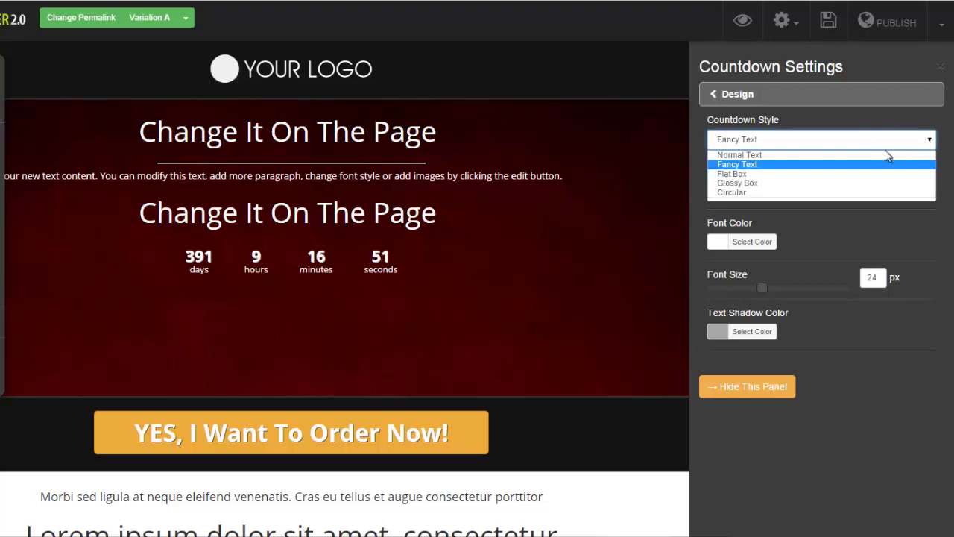
click(823, 184)
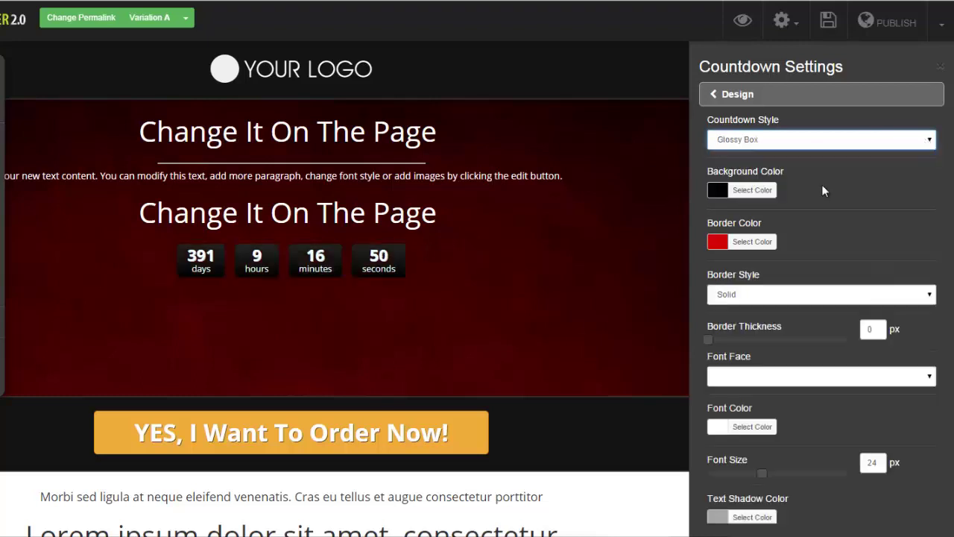
click(719, 196)
drag(728, 270, 793, 276)
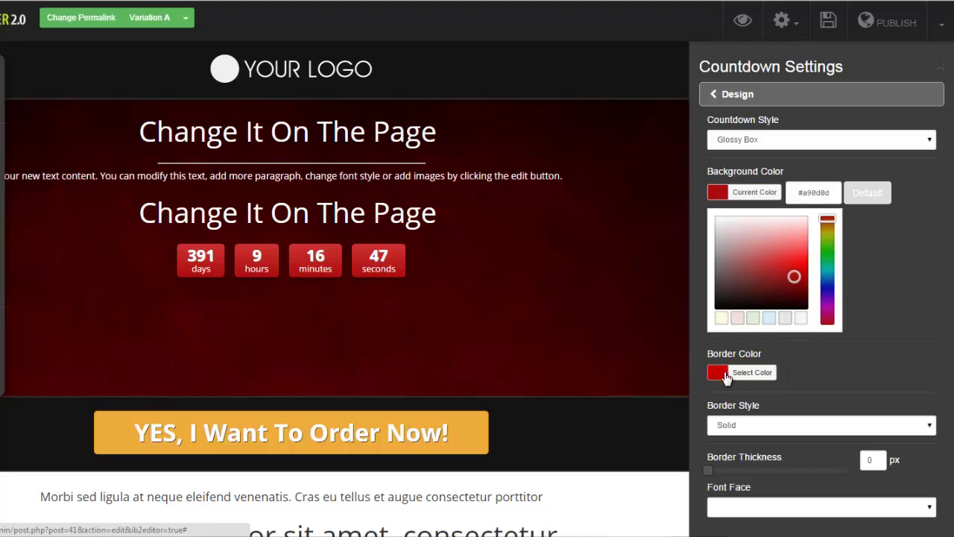
Step: Set the countdown's border style to Double and leave its design options
click(931, 425)
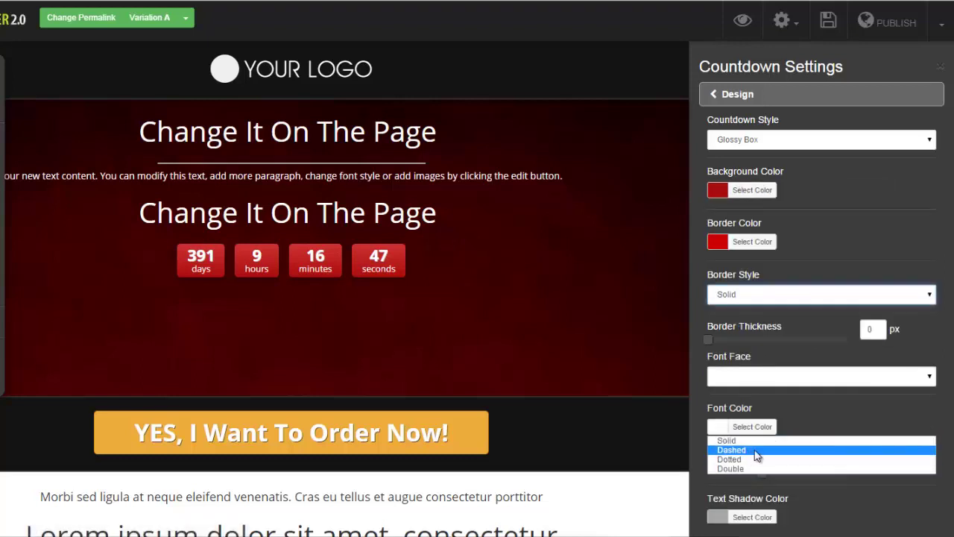
click(749, 468)
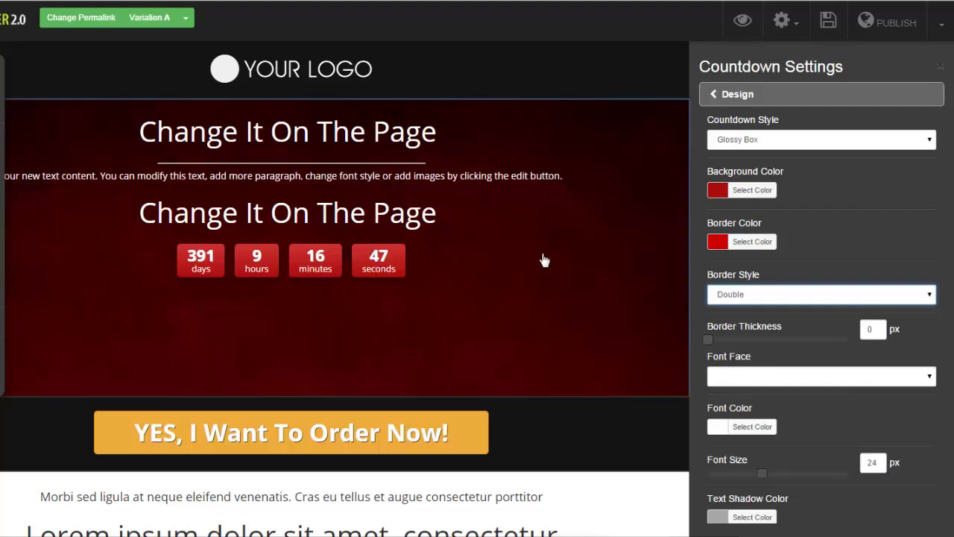
click(714, 95)
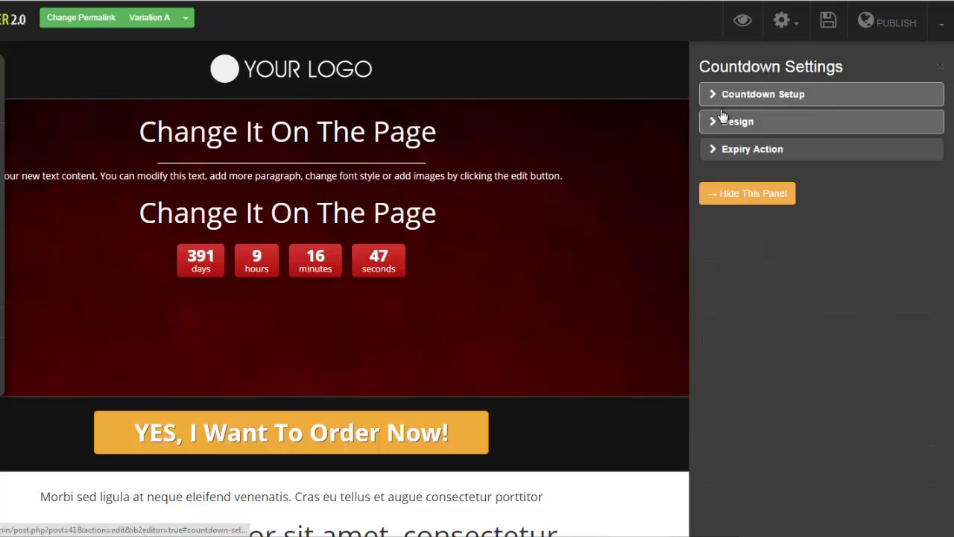
Step: Examine the action types available for the countdown's expiry, keeping Do Nothing
click(714, 150)
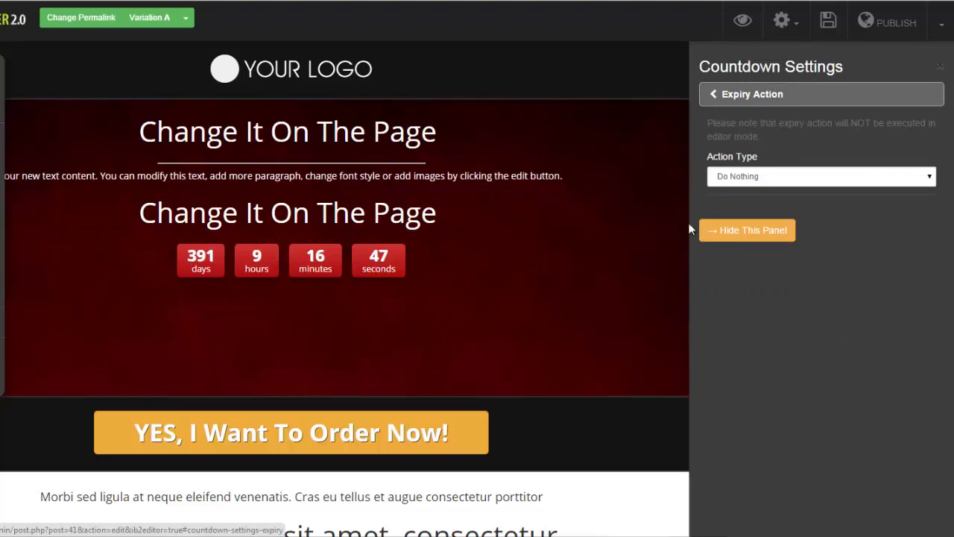
click(929, 182)
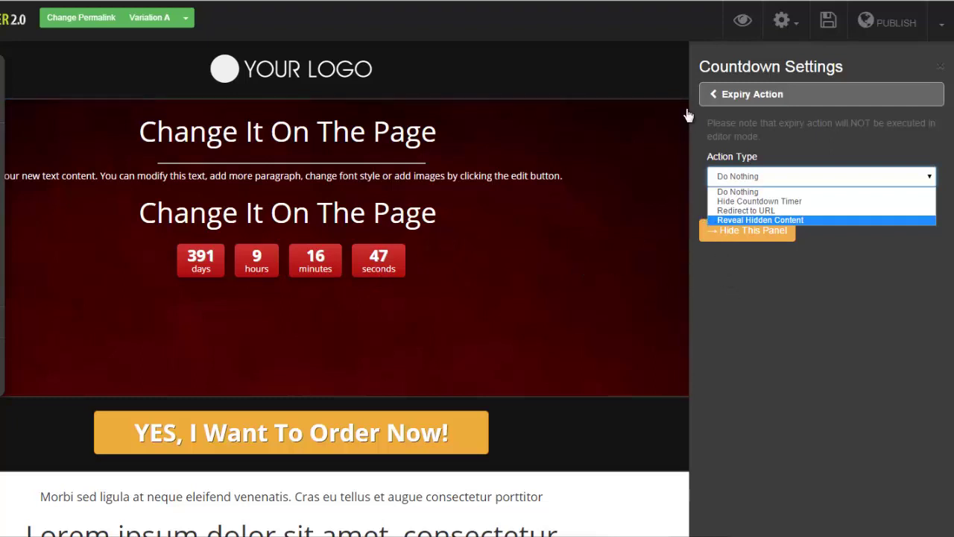
click(715, 100)
click(715, 100)
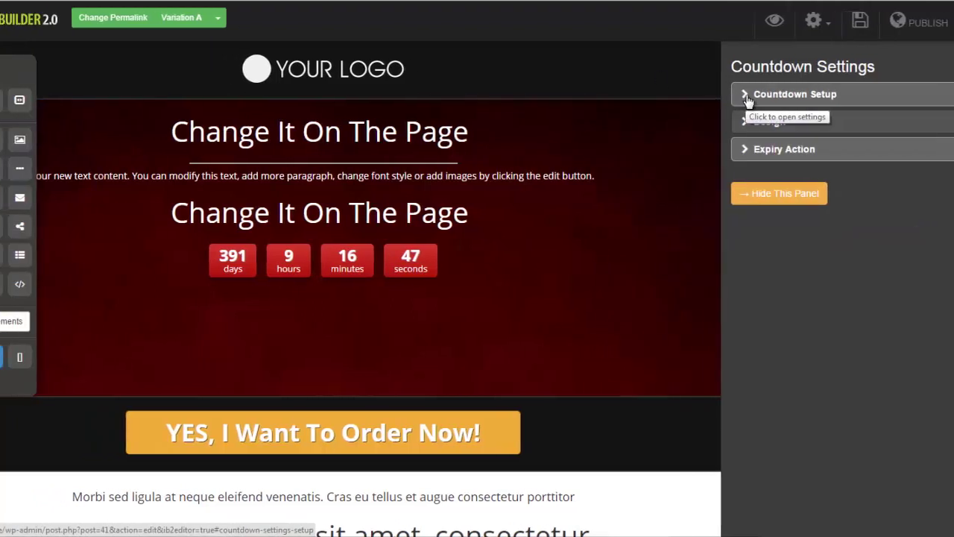
Step: Add an opt-in form below the text paragraph and delete the horizontal line under the upper headline
drag(87, 197, 181, 260)
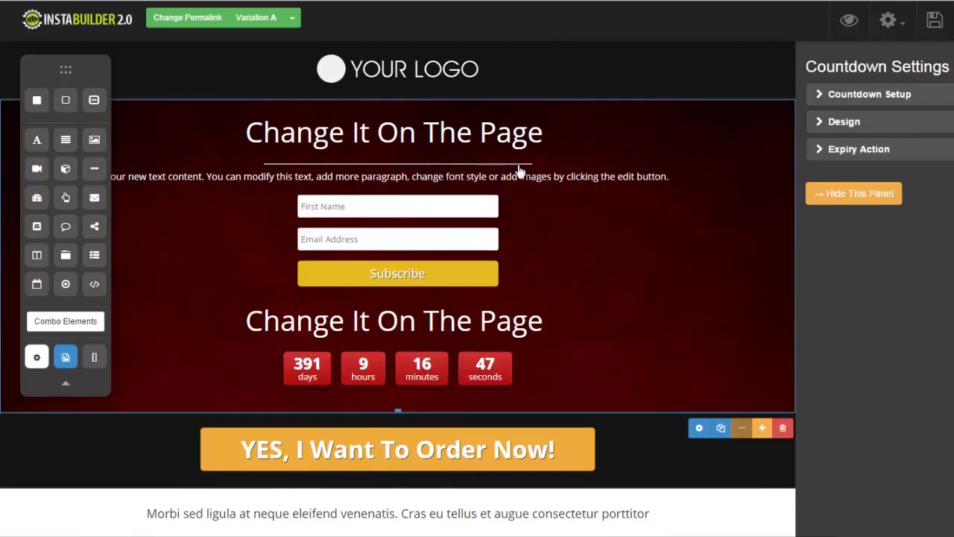
mouse_move(521, 166)
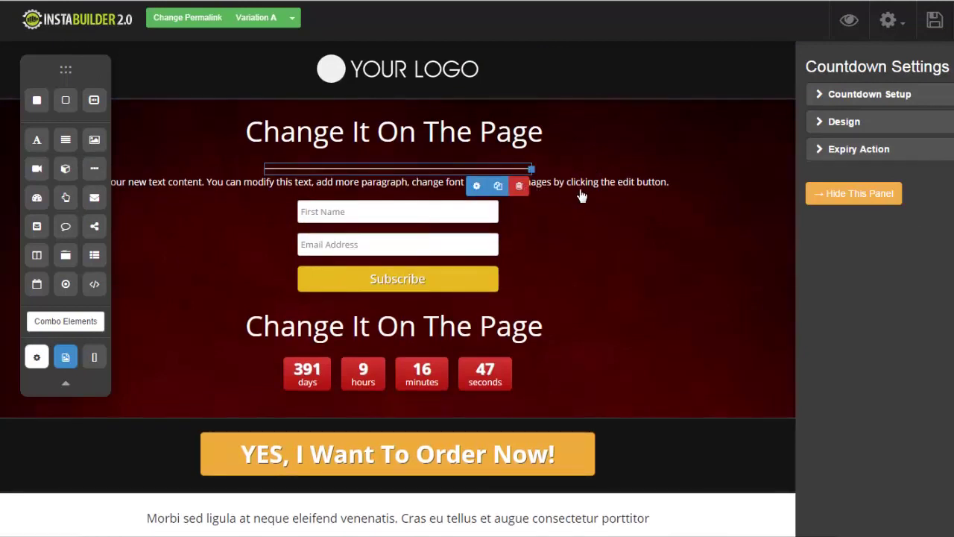
click(519, 186)
click(561, 70)
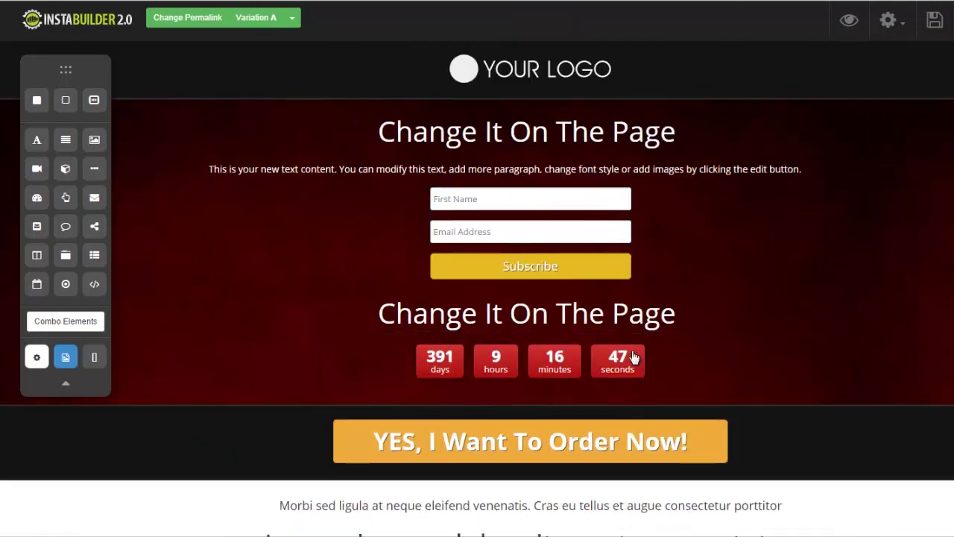
Step: Delete the countdown and the lower headline beneath the opt-in form
mouse_move(688, 358)
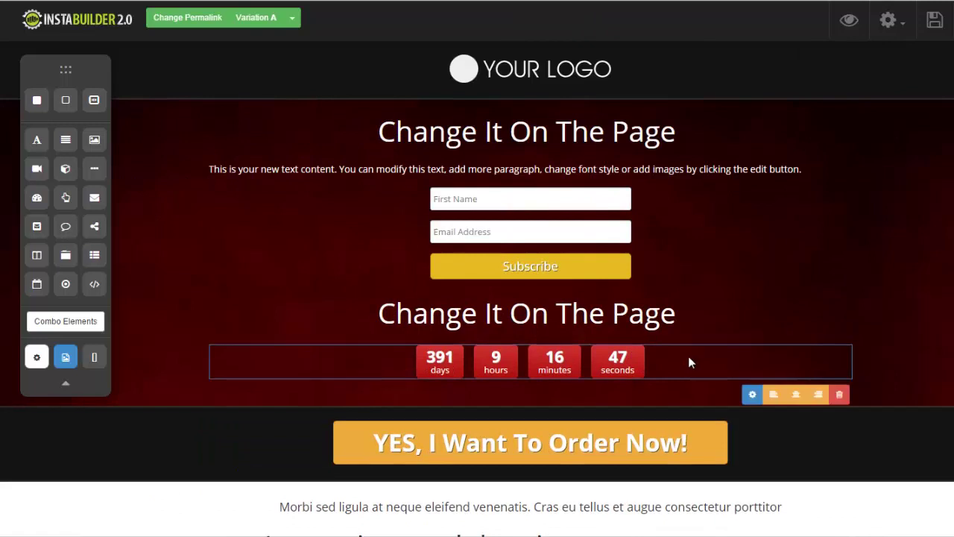
click(840, 395)
click(563, 71)
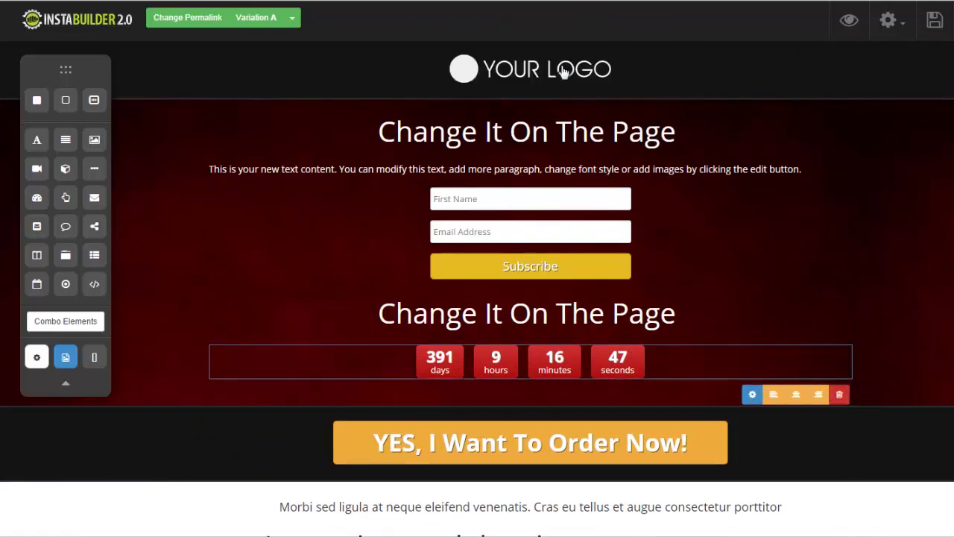
mouse_move(638, 322)
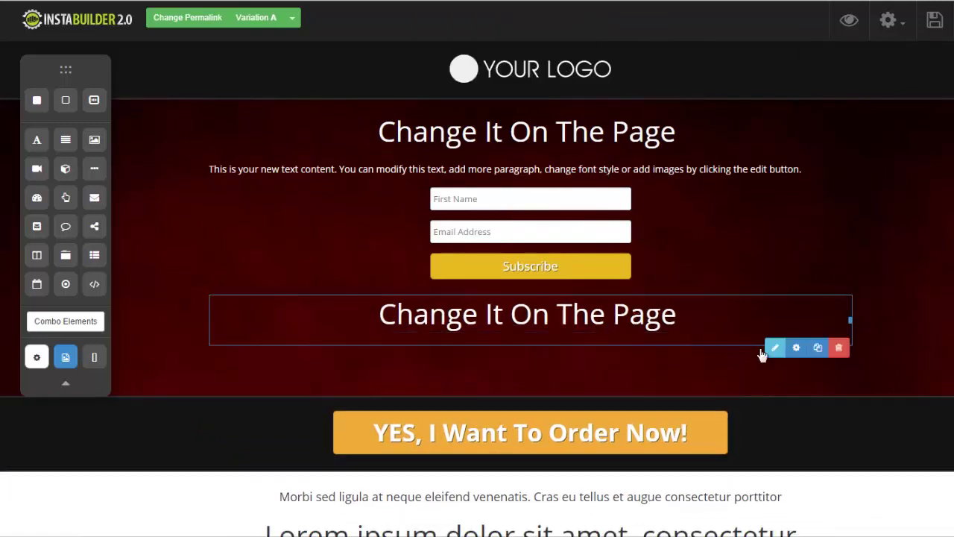
click(839, 347)
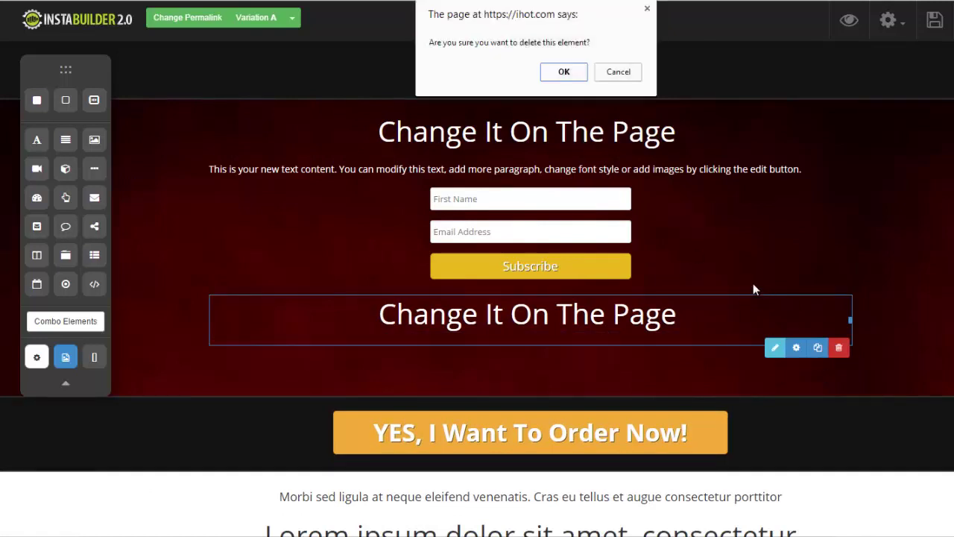
click(568, 74)
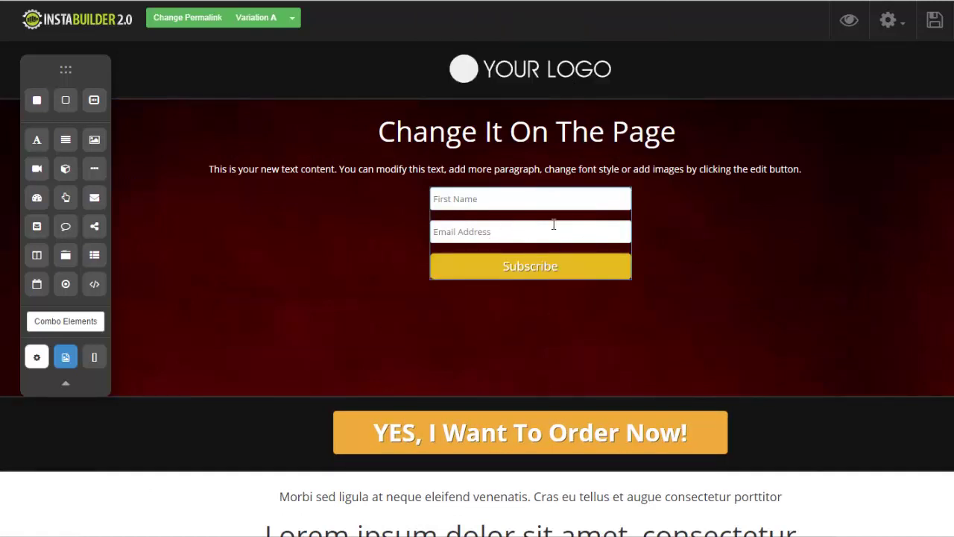
Step: Open the opt-in form's settings and examine its HTML code and form field options
click(488, 278)
click(508, 298)
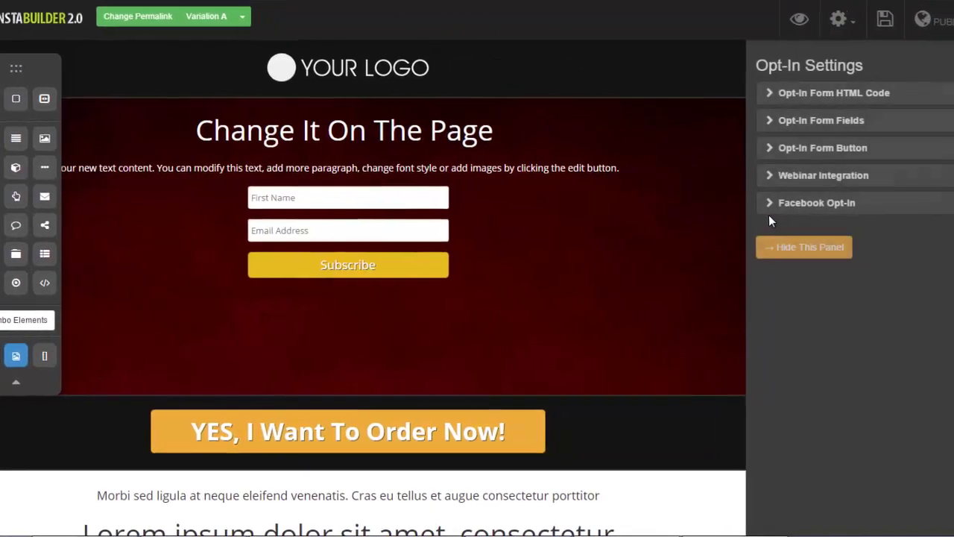
click(715, 98)
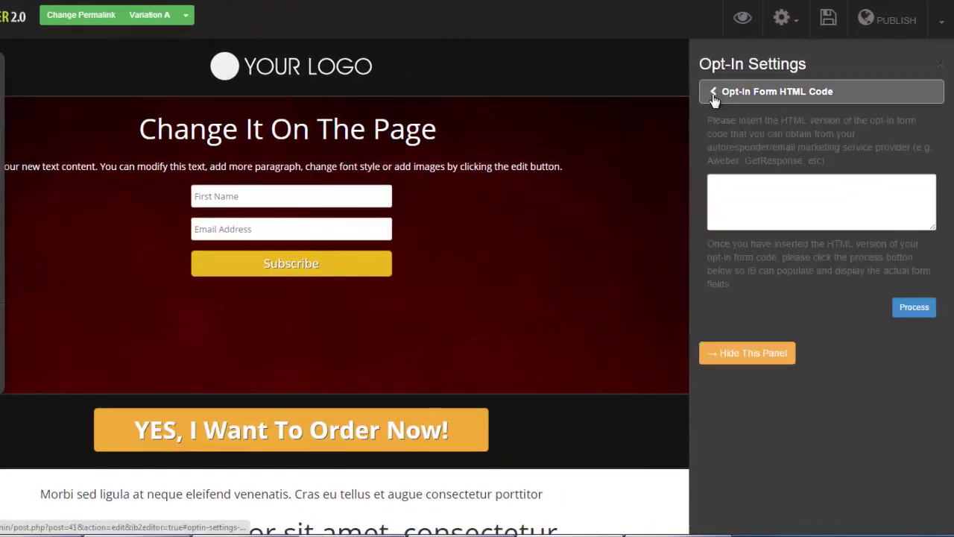
click(712, 94)
click(714, 119)
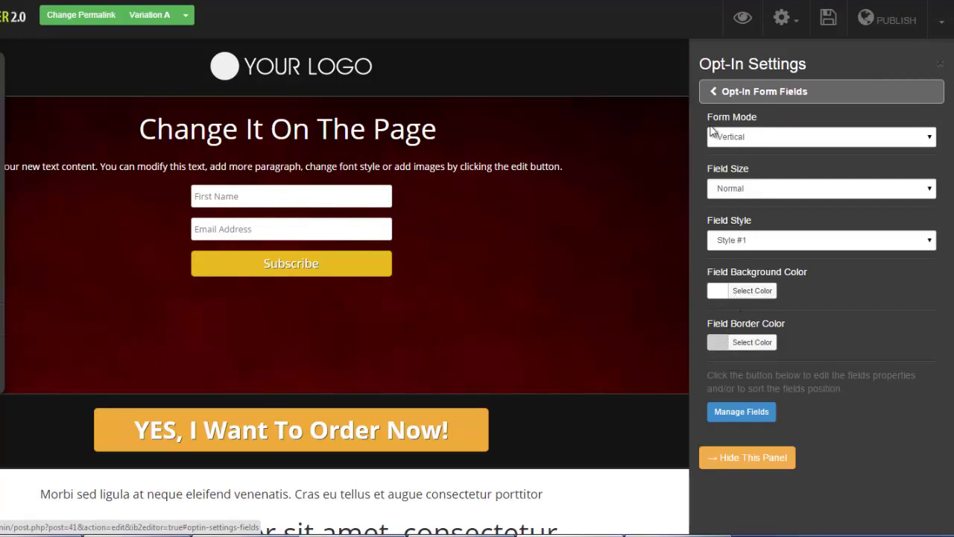
click(709, 92)
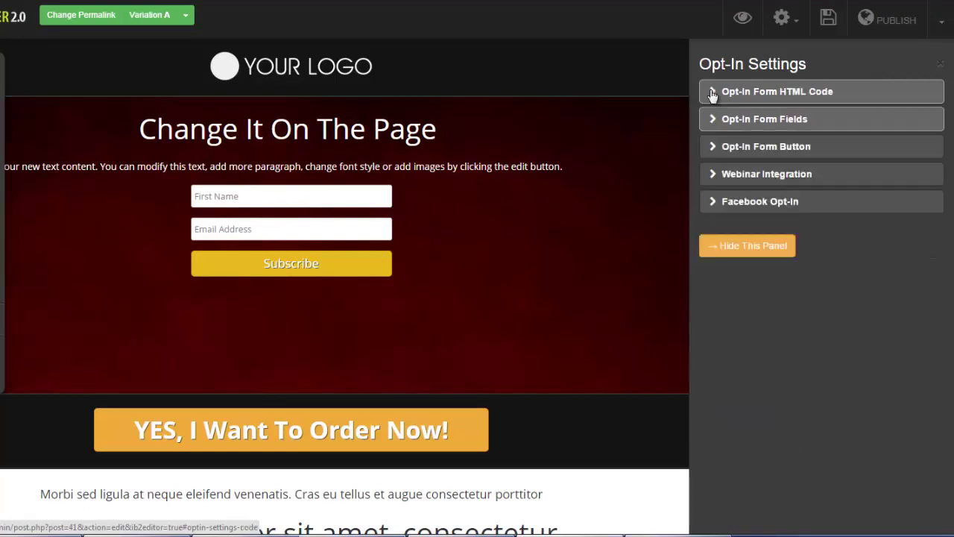
Step: Switch the opt-in form's button type to Image Button and browse the pre-made buttons without inserting one
click(709, 147)
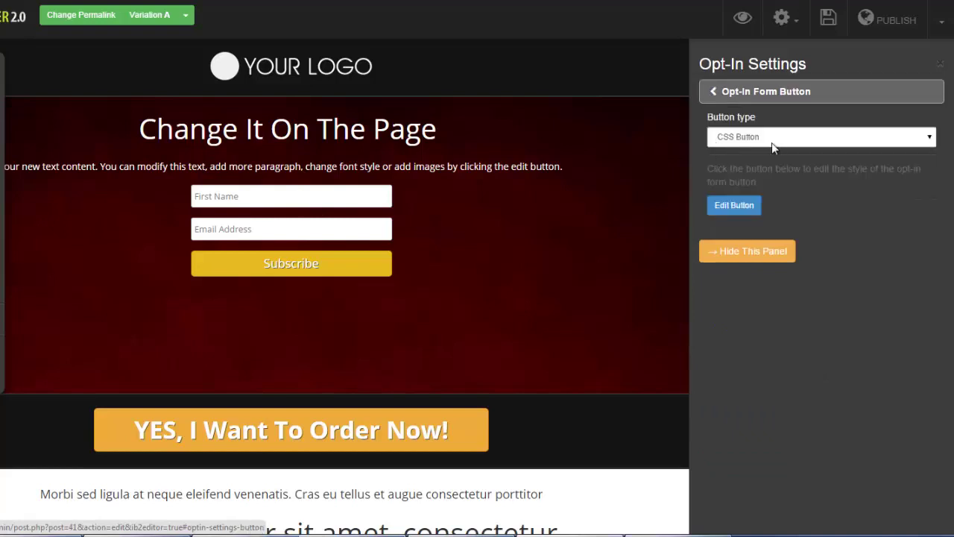
click(929, 138)
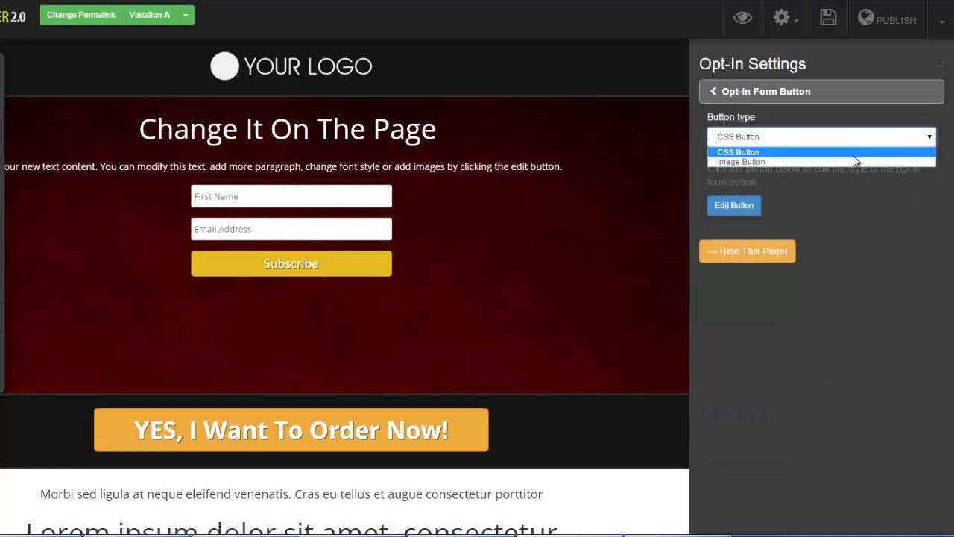
click(829, 161)
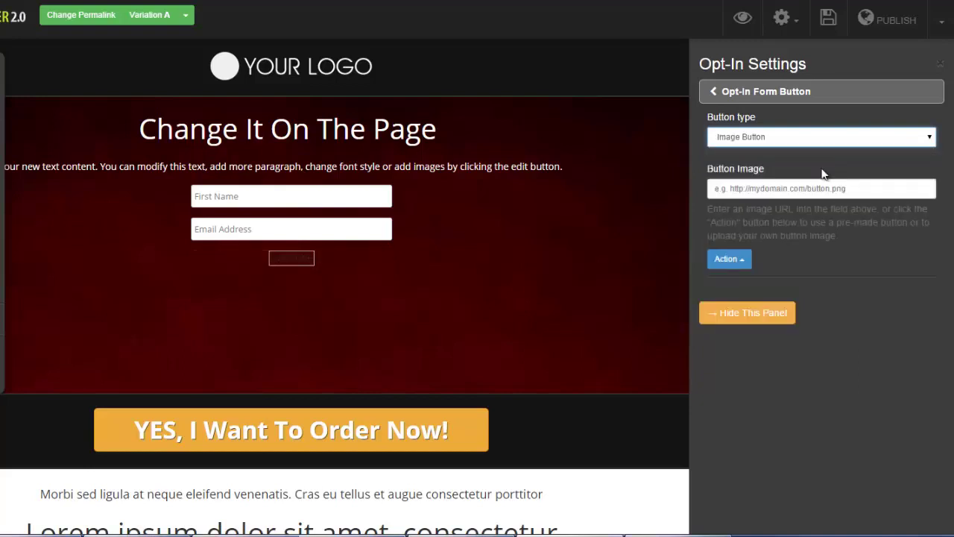
click(749, 260)
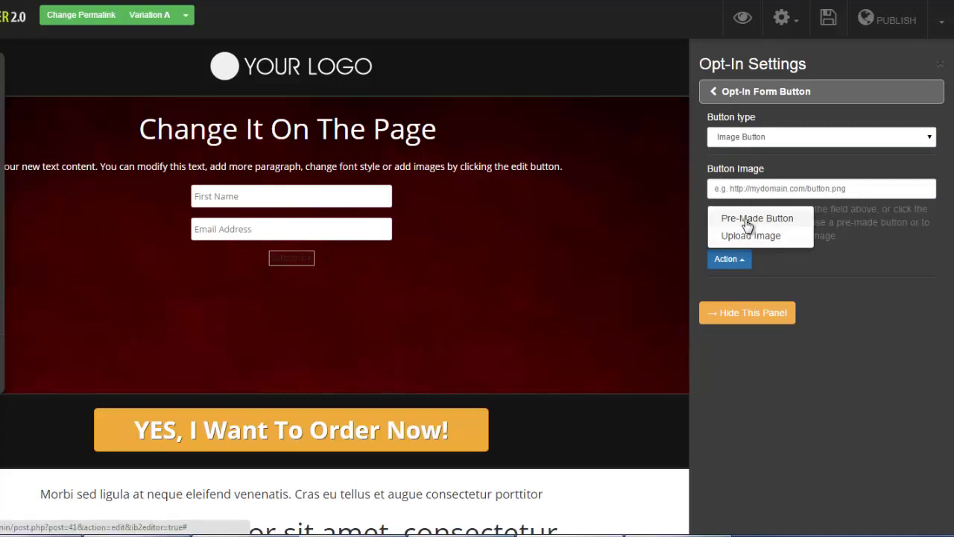
click(747, 221)
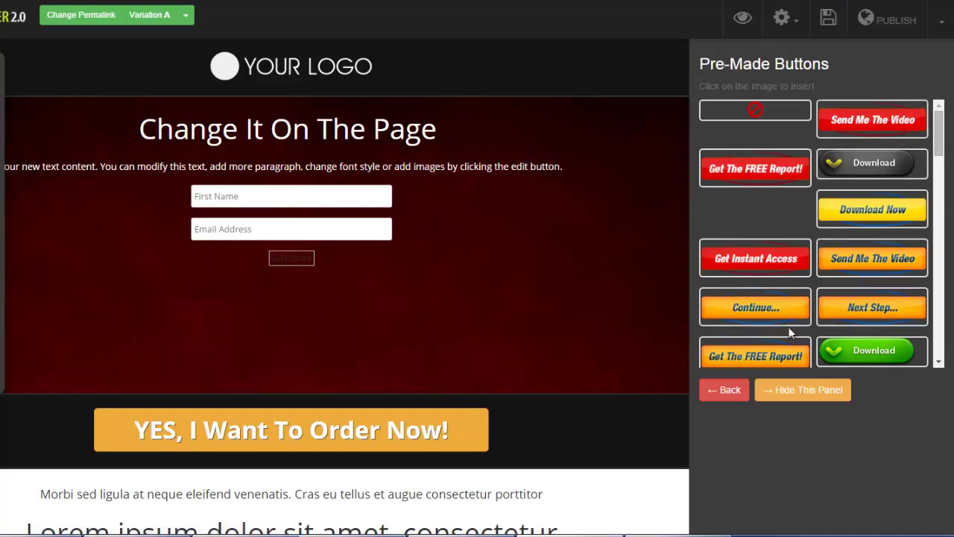
click(740, 391)
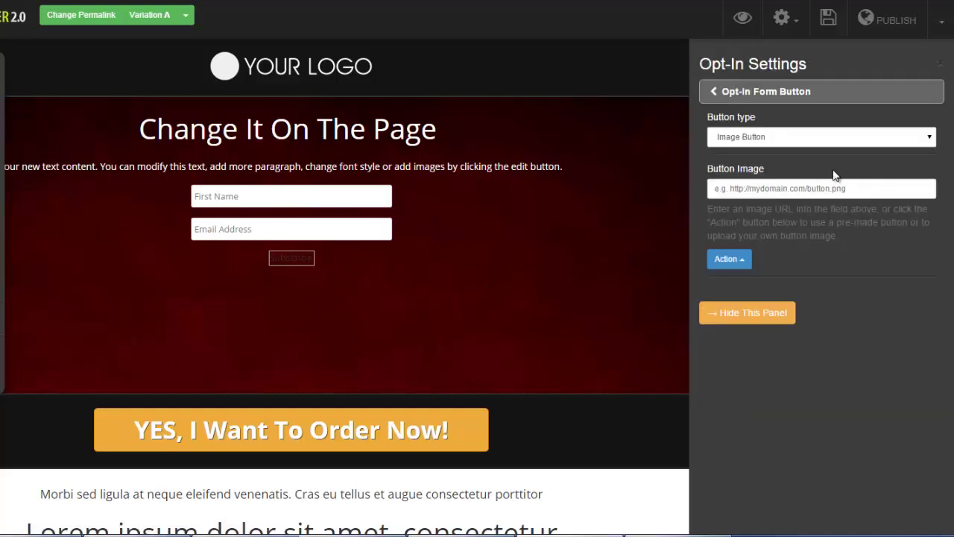
click(710, 92)
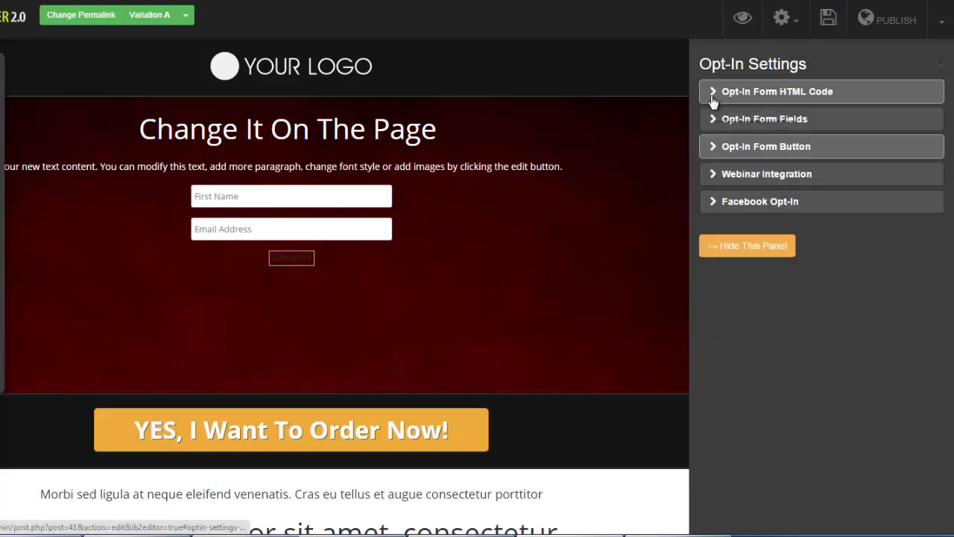
Step: Examine the opt-in form's webinar integration settings and enable Facebook Opt-In for the form
click(753, 174)
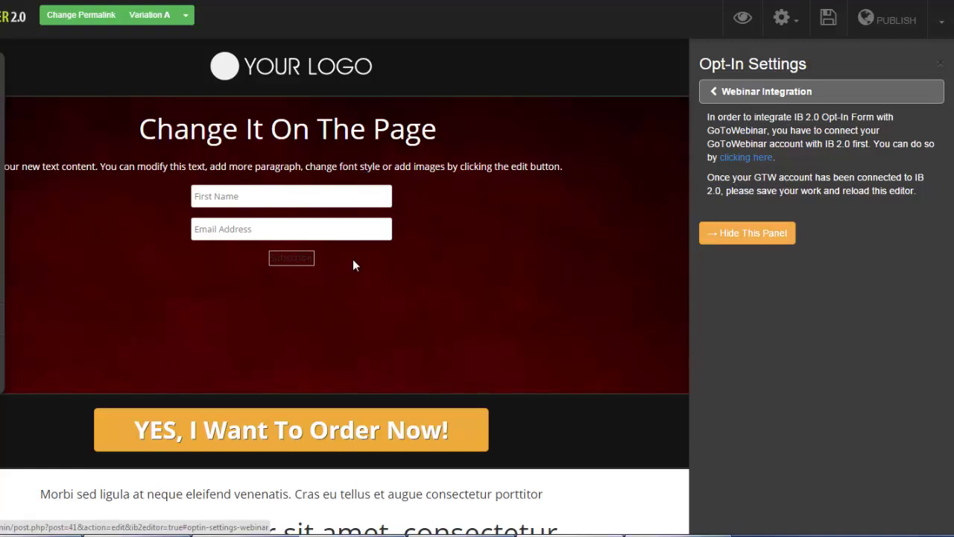
click(715, 103)
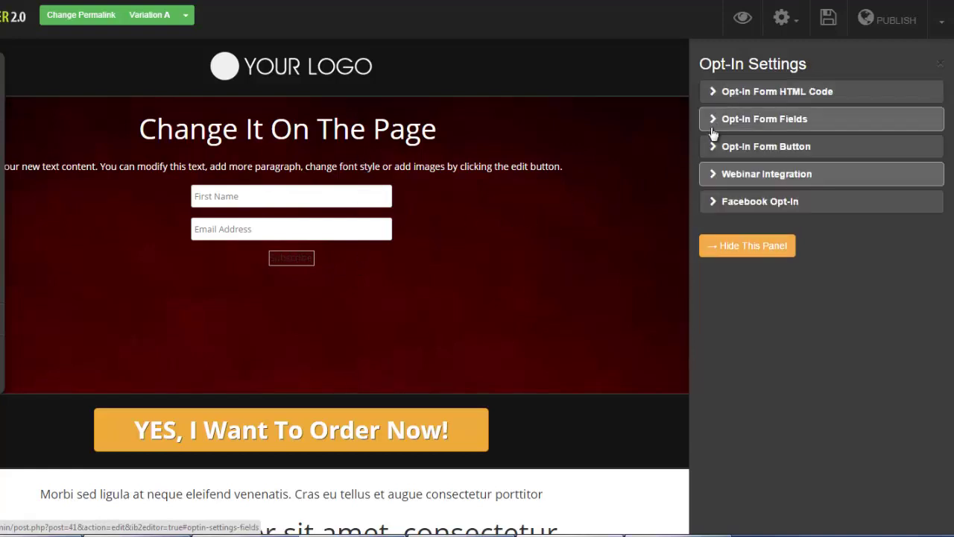
click(714, 203)
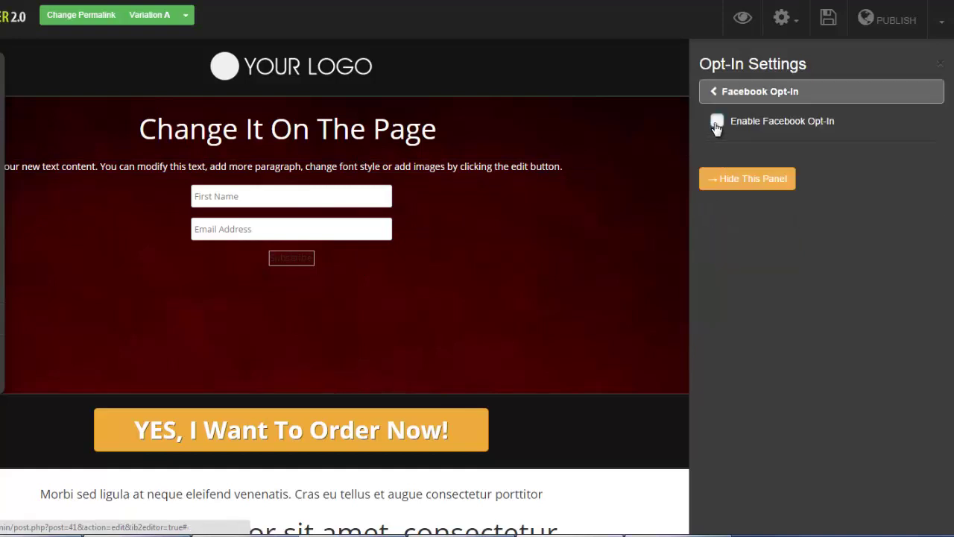
click(716, 124)
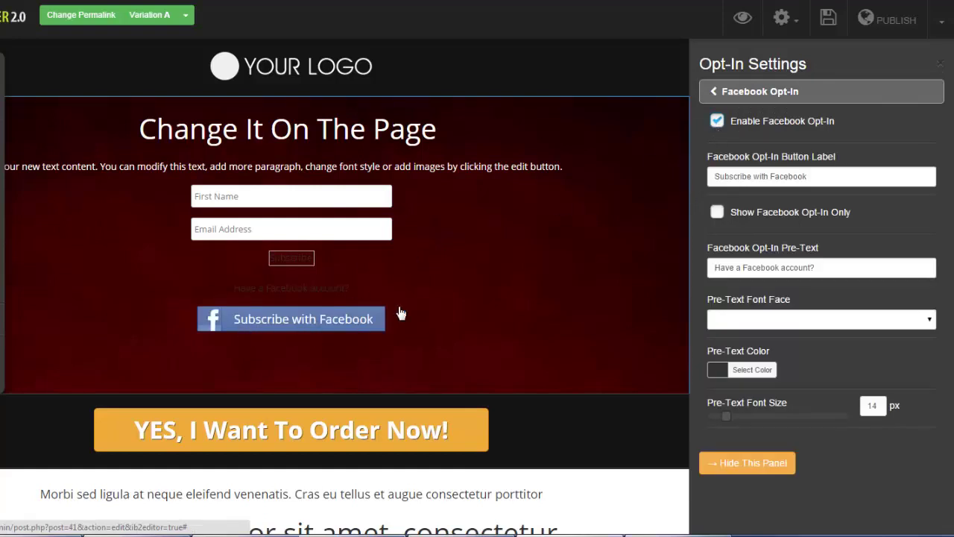
click(715, 97)
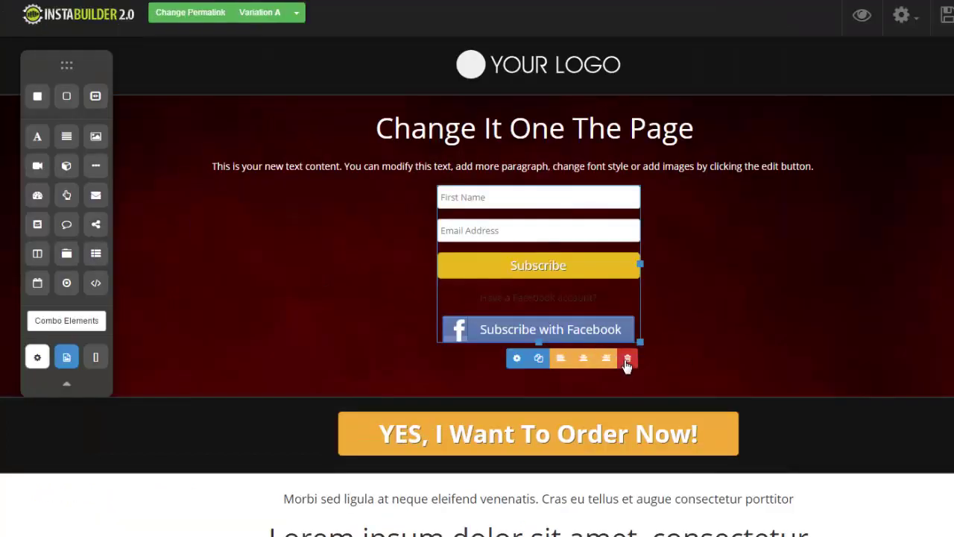
Step: Delete the opt-in form and add a 3 Steps Opt-In element below the text paragraph
click(627, 358)
key(Return)
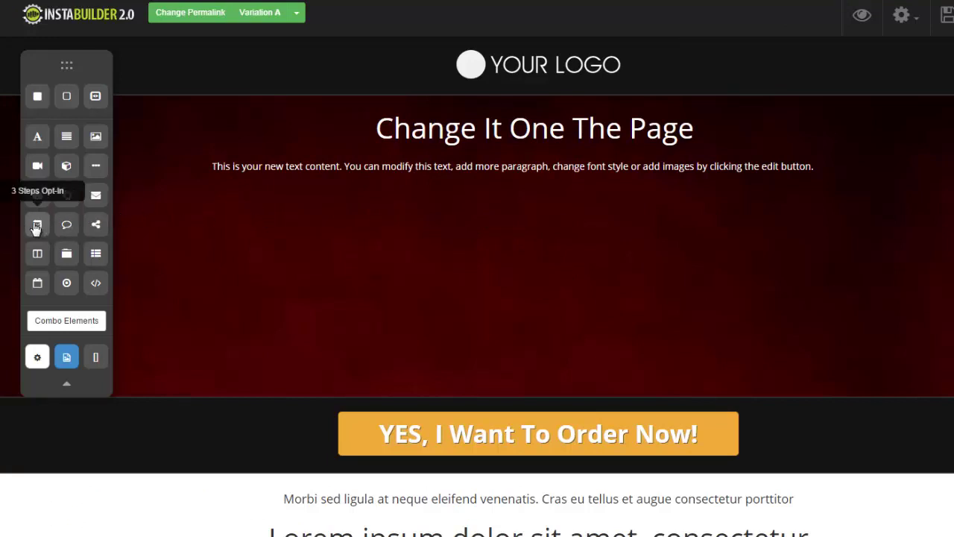
drag(35, 229, 426, 198)
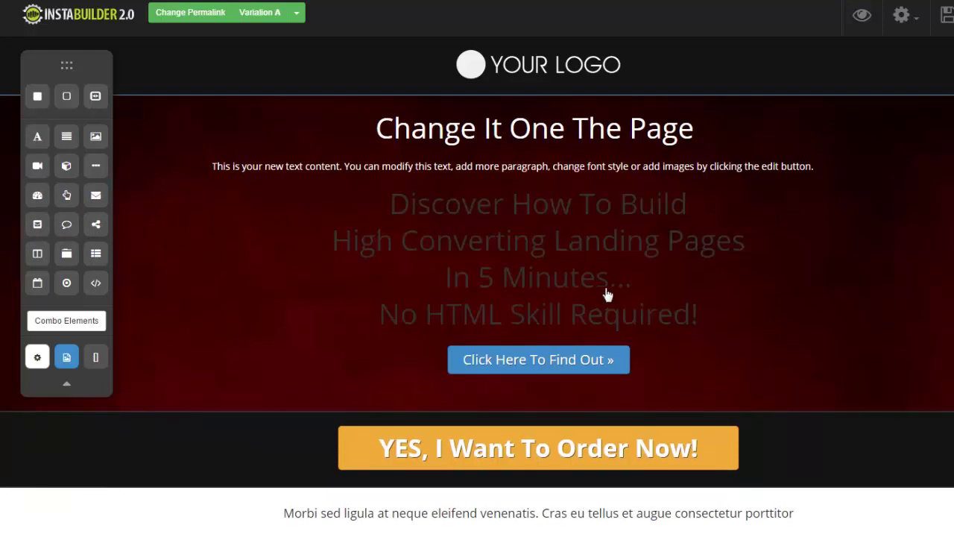
Step: Delete the text paragraph and the "Change It One The Page" headline above the 3 Steps Opt-In
mouse_move(836, 172)
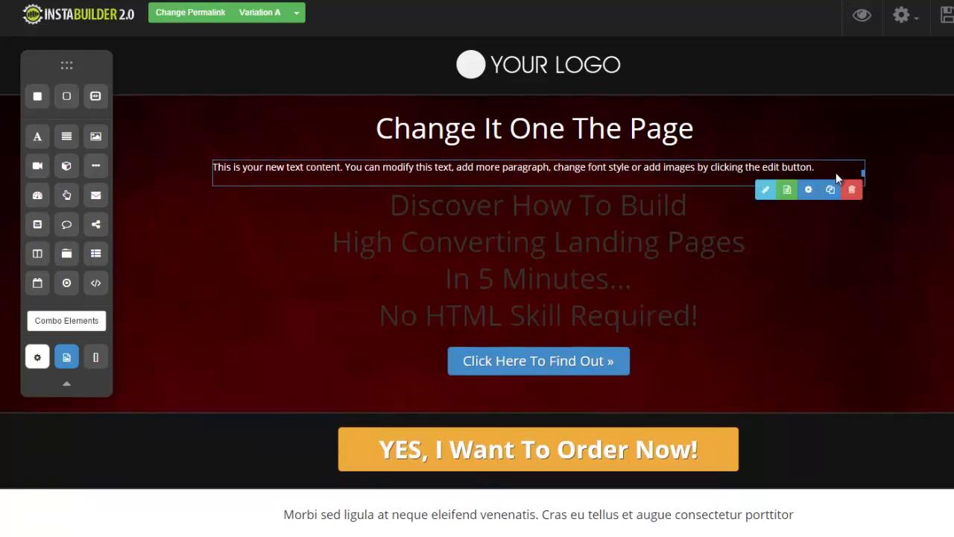
click(851, 190)
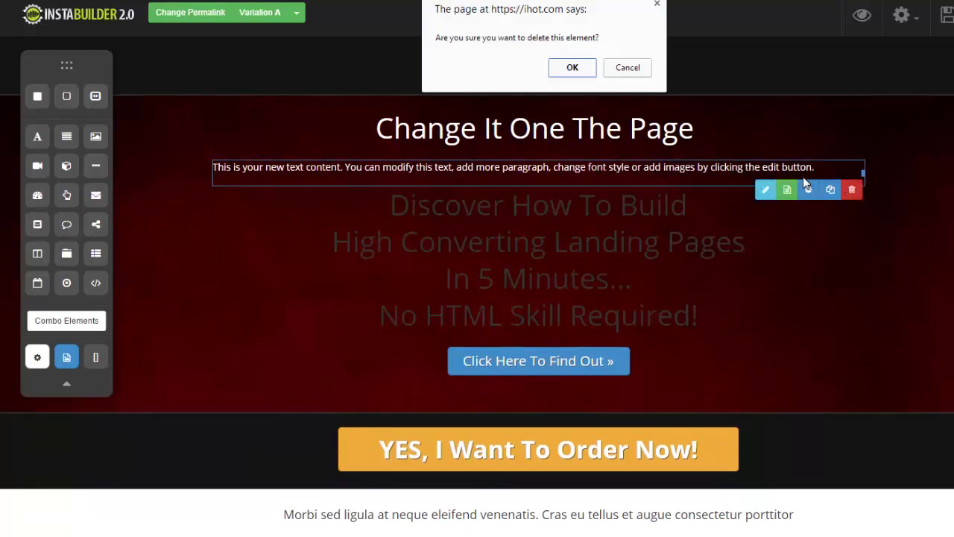
click(559, 69)
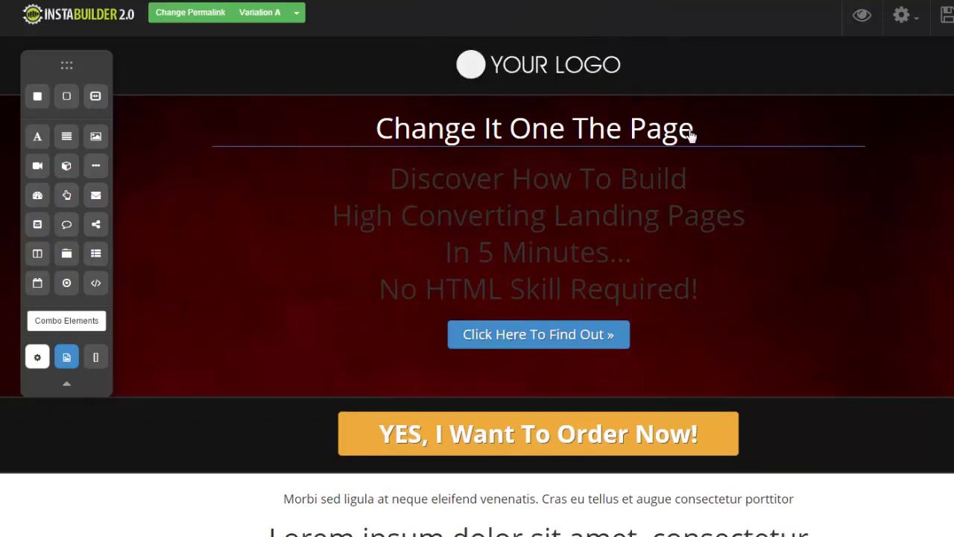
click(851, 162)
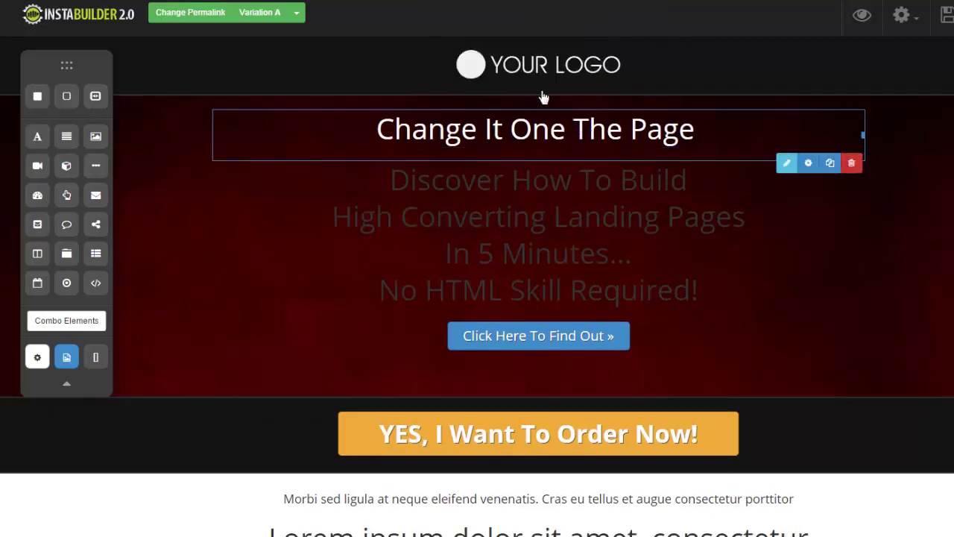
click(572, 69)
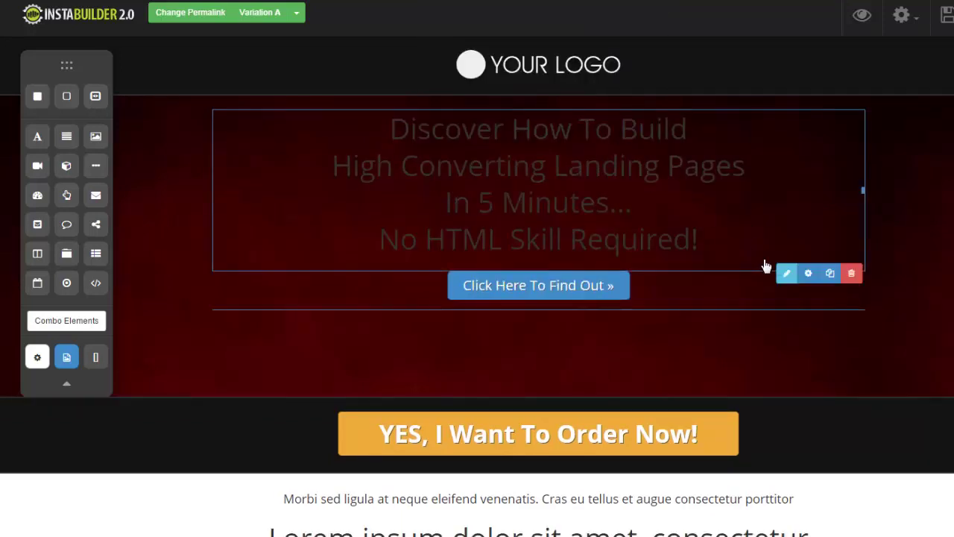
Step: Color the headline of the opt-in's first step white and advance to the video step
click(786, 272)
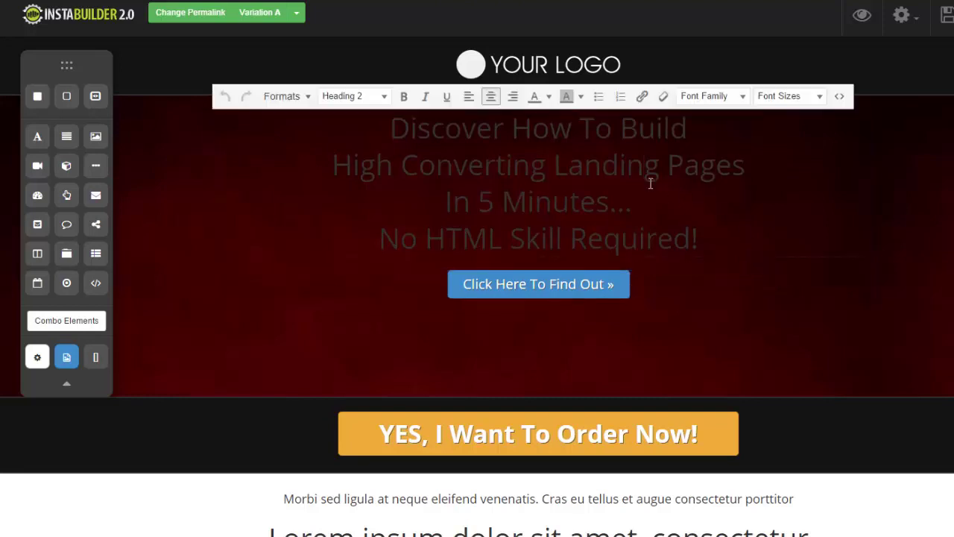
click(839, 277)
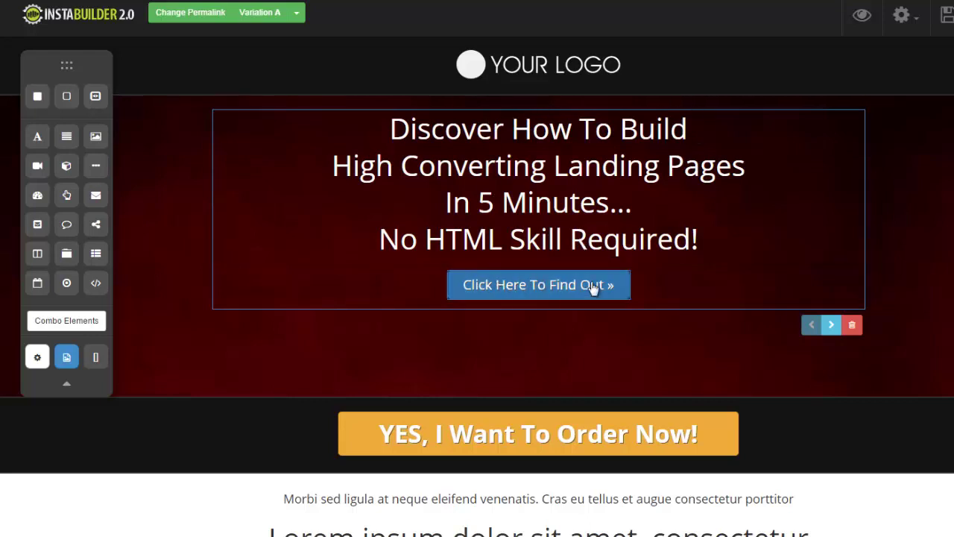
click(832, 327)
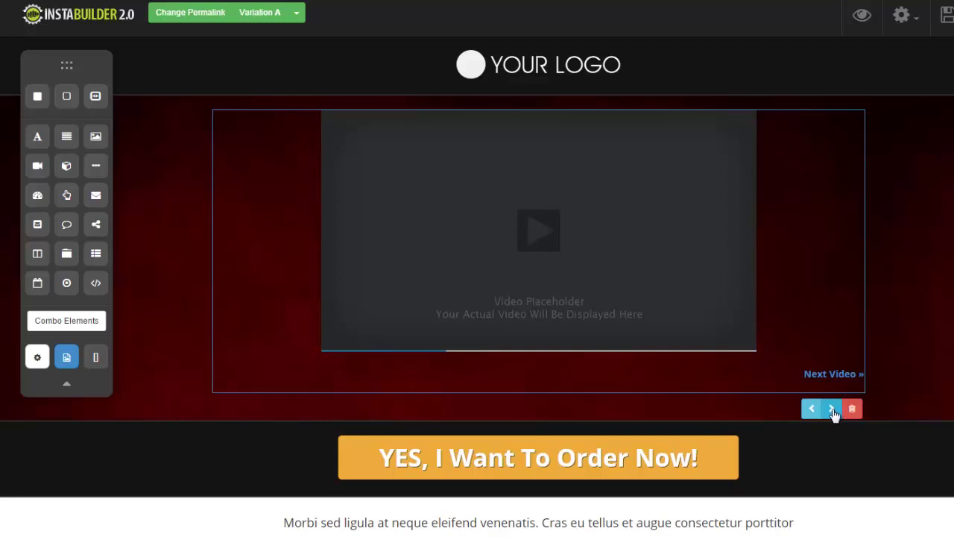
Step: Advance to the opt-in's third step and color its "Please Register Below ..." headline white
click(832, 408)
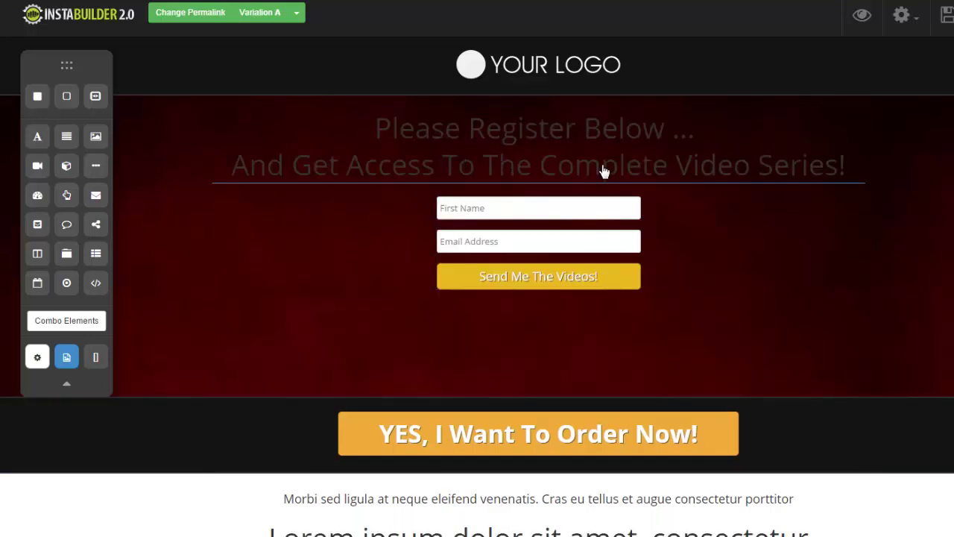
click(787, 200)
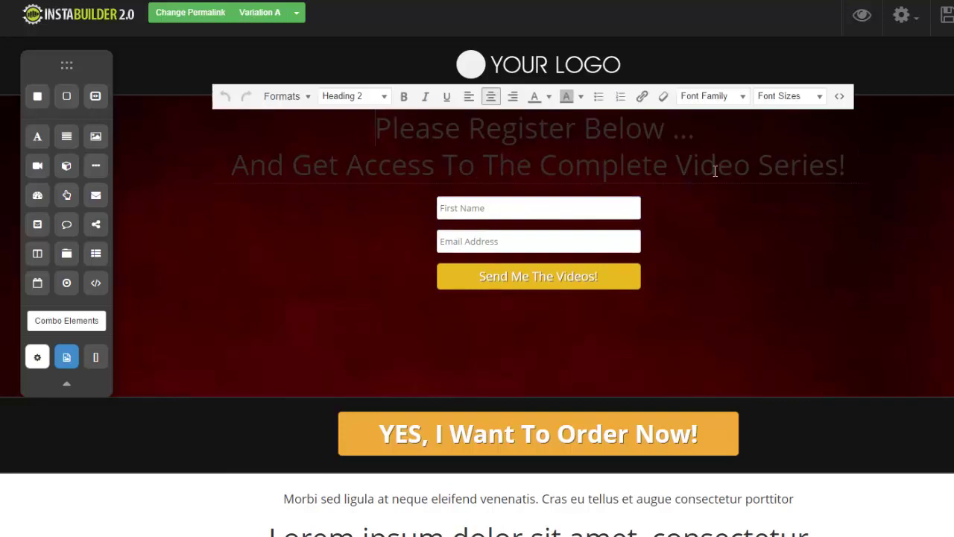
triple_click(648, 158)
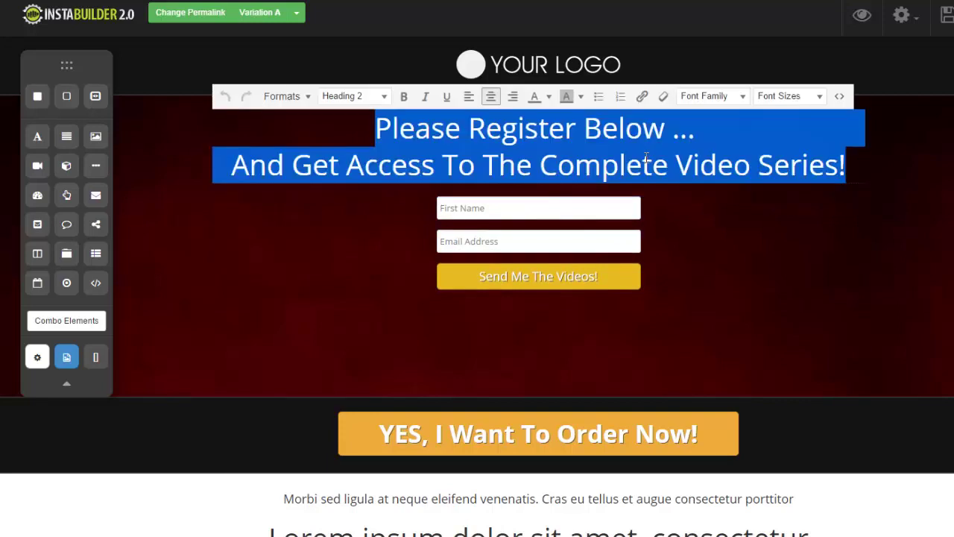
click(549, 96)
click(630, 165)
click(776, 264)
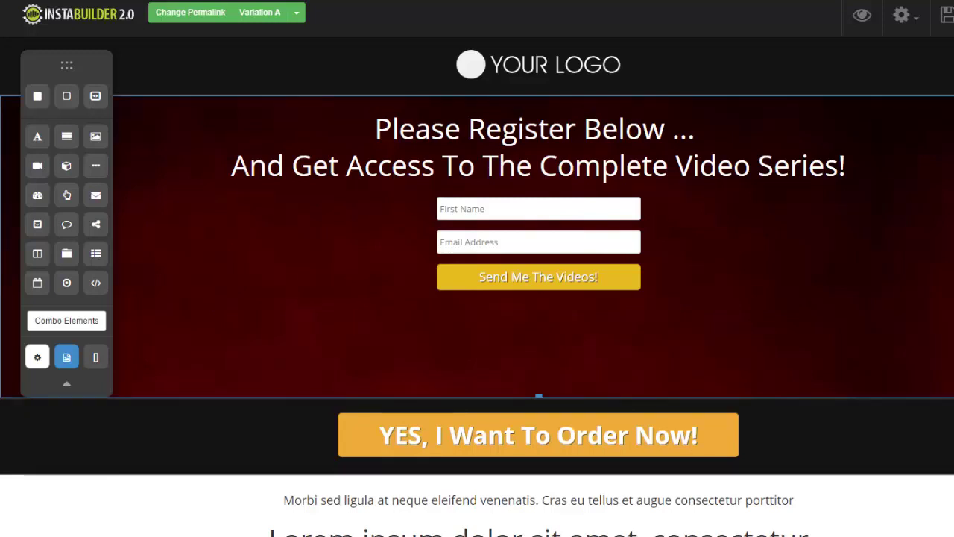
Step: Delete the third step's headline and the entire 3 Steps Opt-In element
mouse_move(818, 175)
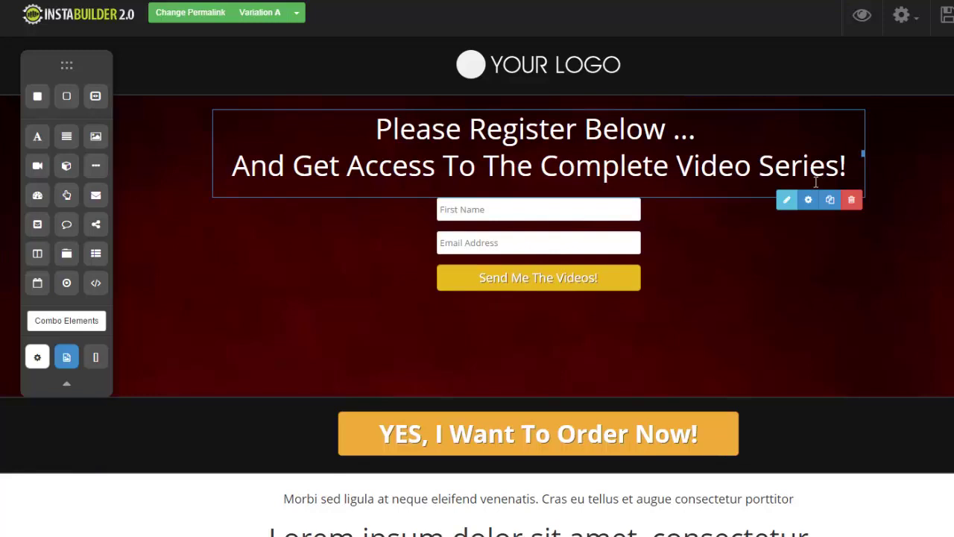
click(853, 201)
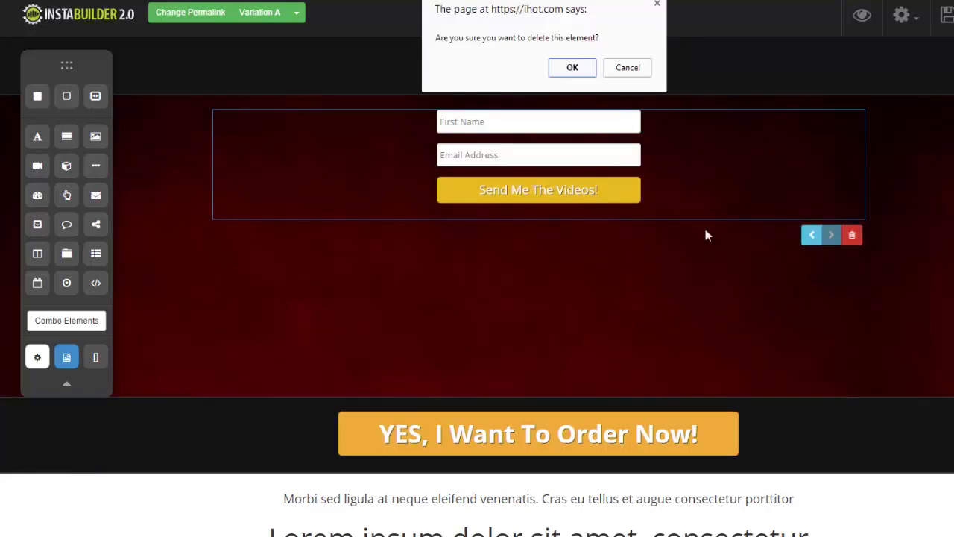
click(573, 68)
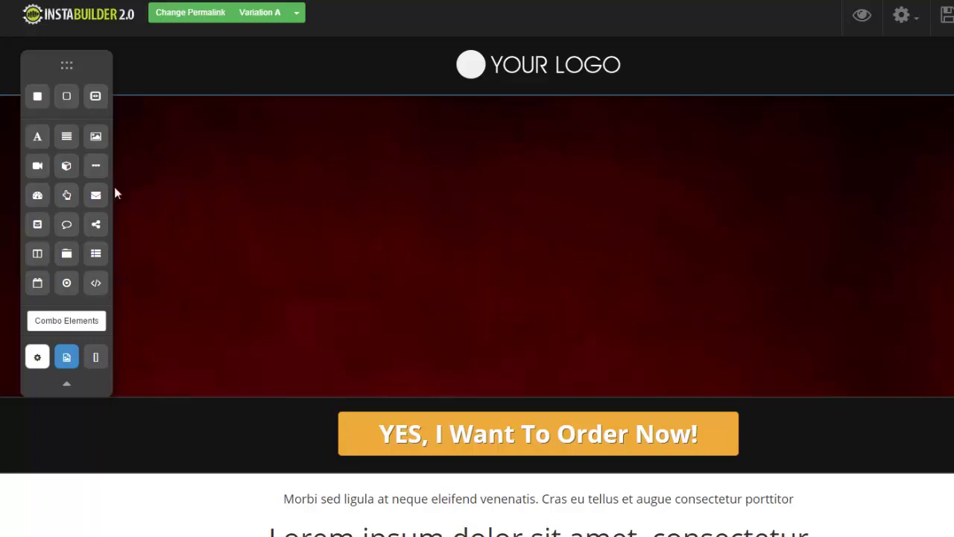
Step: Add a button to the empty red section and open its settings
drag(69, 195, 537, 124)
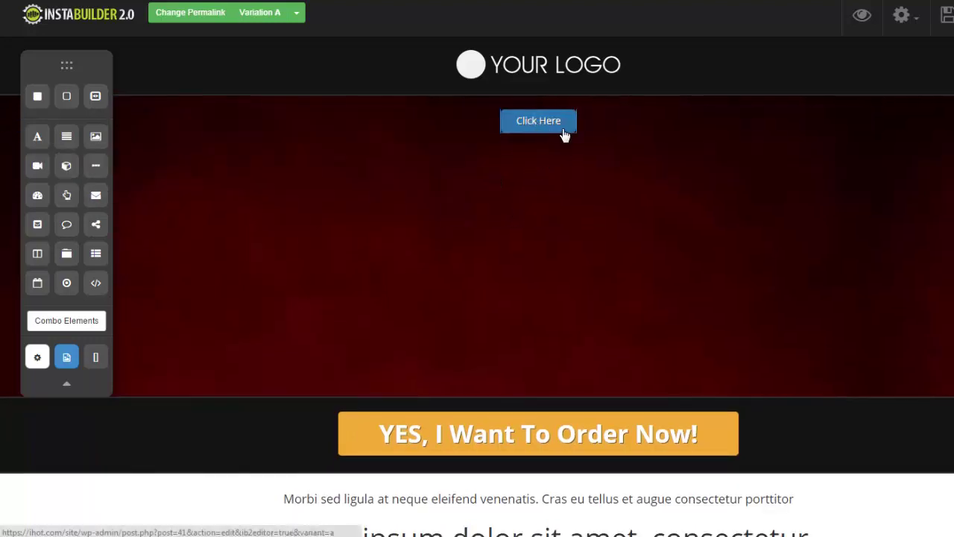
mouse_move(571, 124)
click(452, 150)
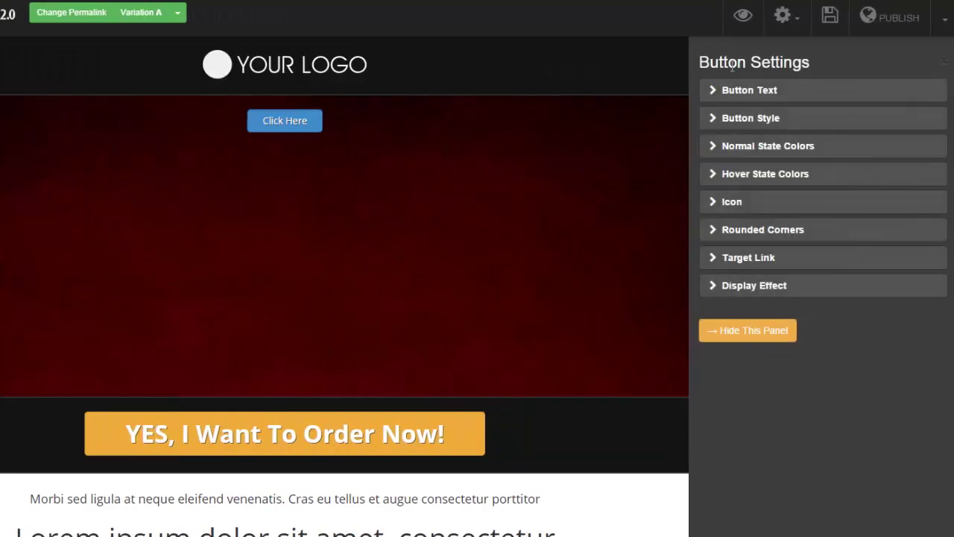
Step: Look at the new button's text settings and set its button style to Glossy
click(715, 98)
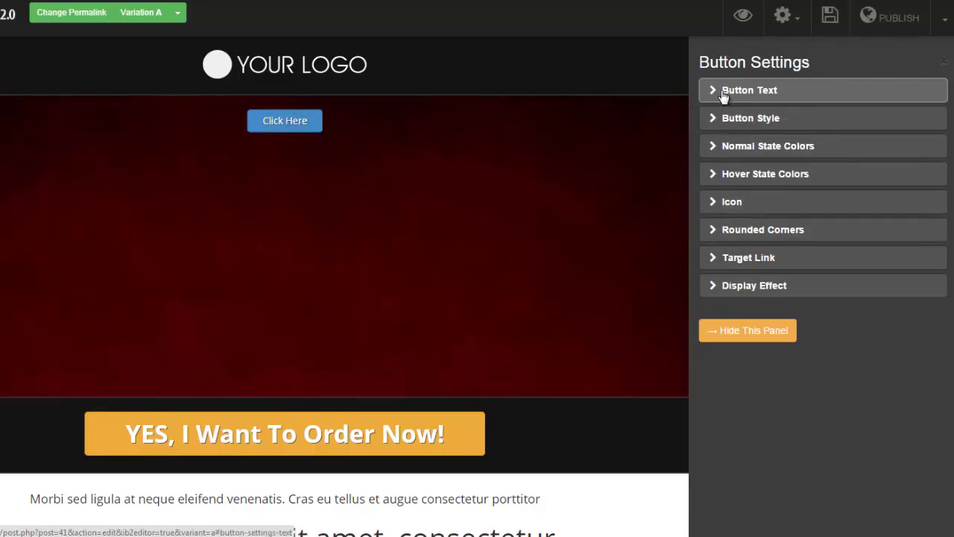
click(710, 122)
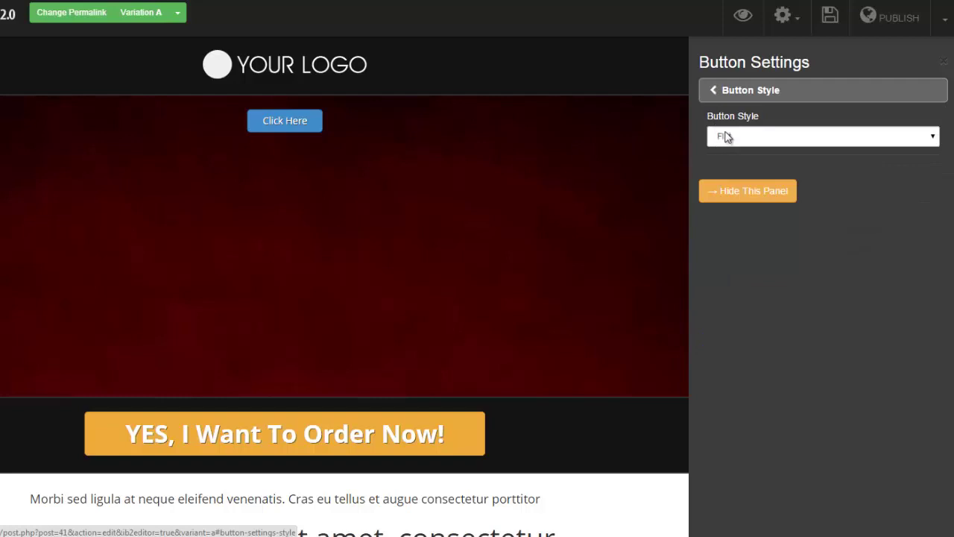
click(931, 140)
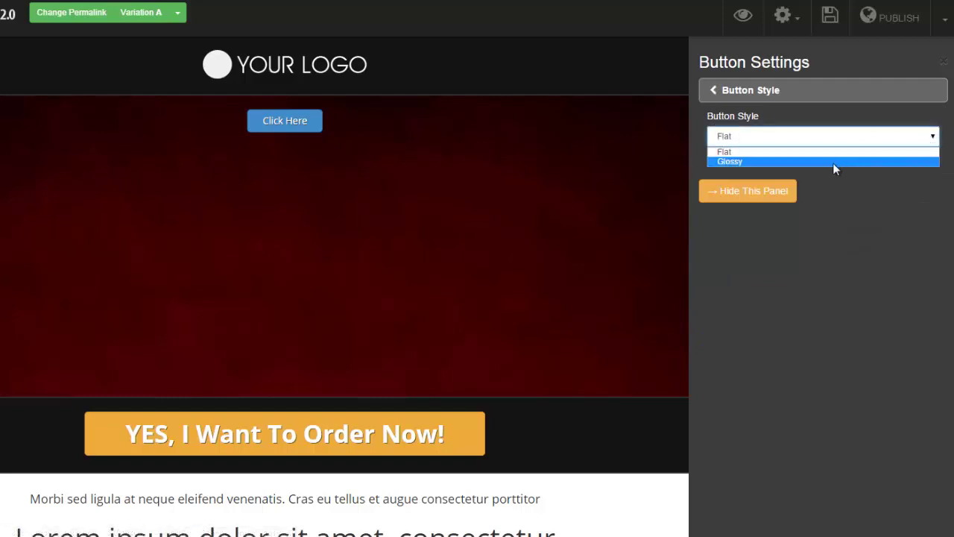
click(835, 163)
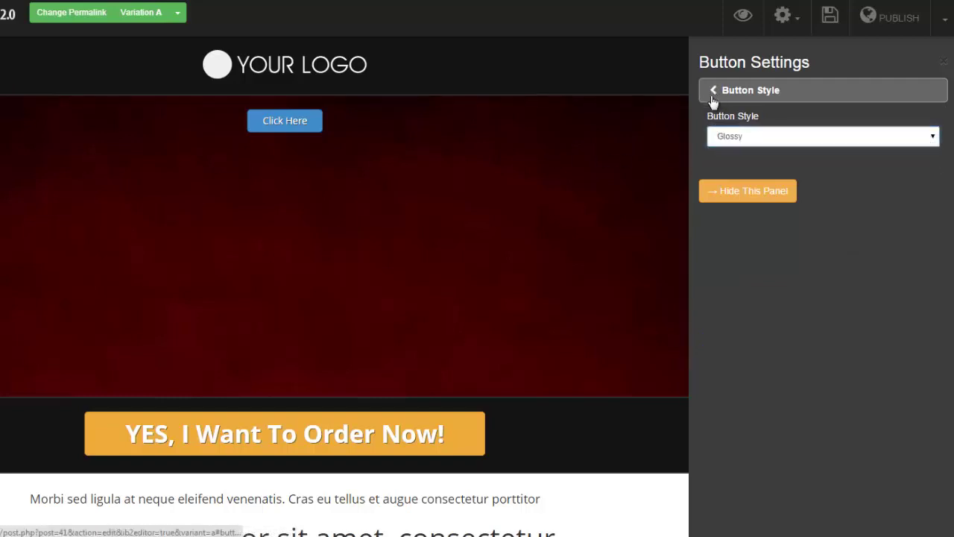
Step: Look at the button's normal state color settings
click(713, 93)
click(708, 148)
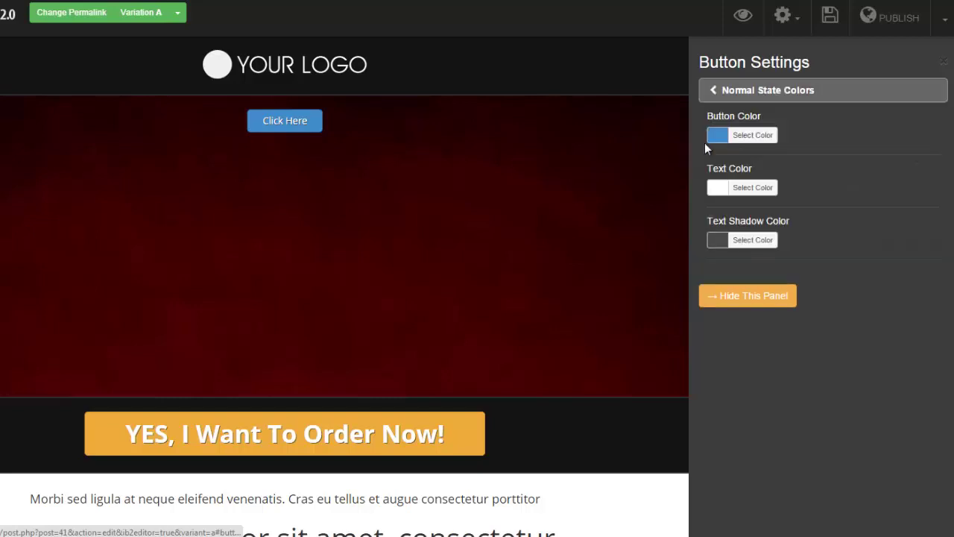
click(711, 92)
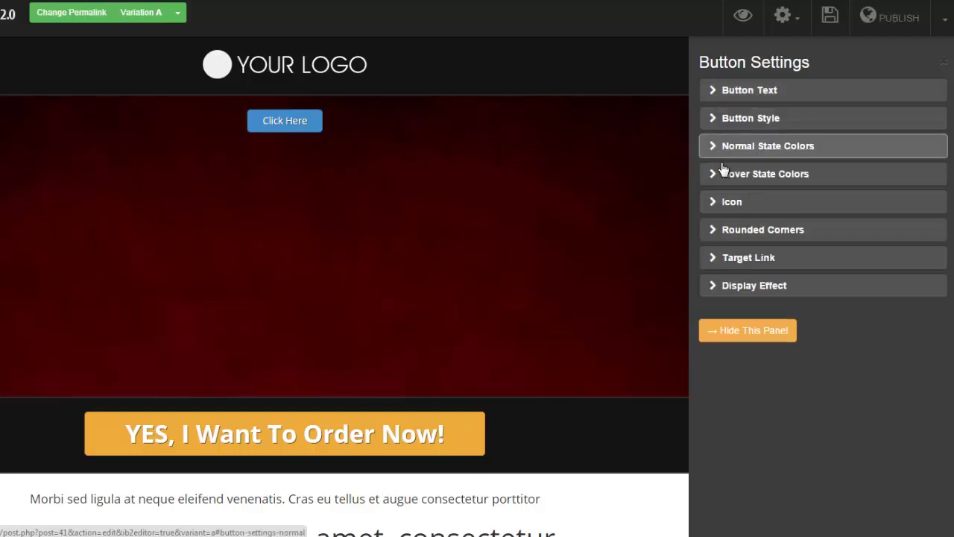
Step: Try the cart and check mark icons on the button, ending with the paperclip icon before its text
click(712, 210)
click(761, 224)
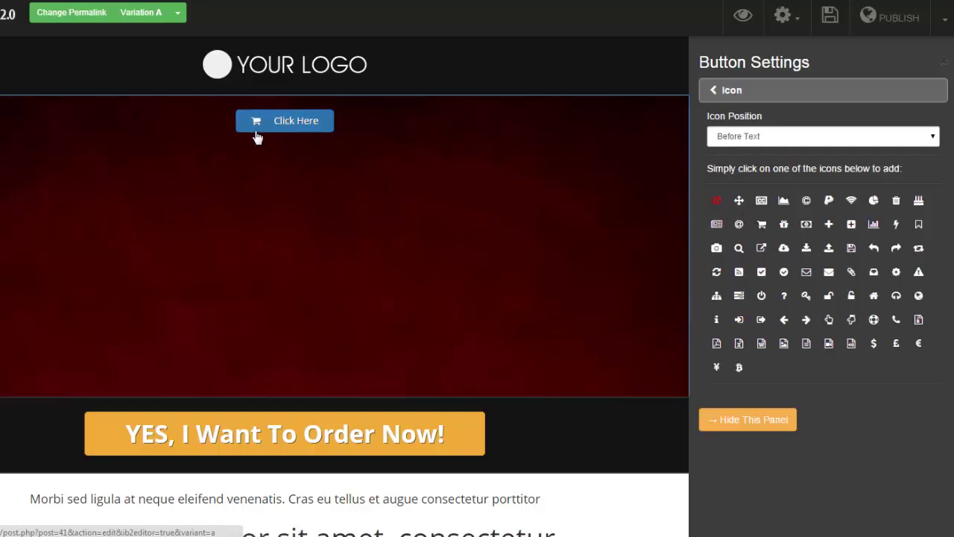
click(784, 271)
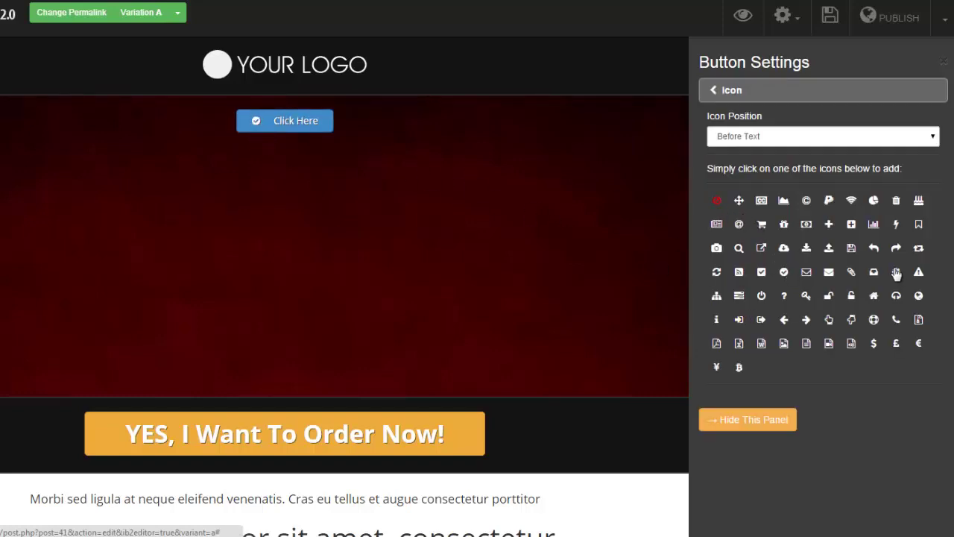
click(851, 272)
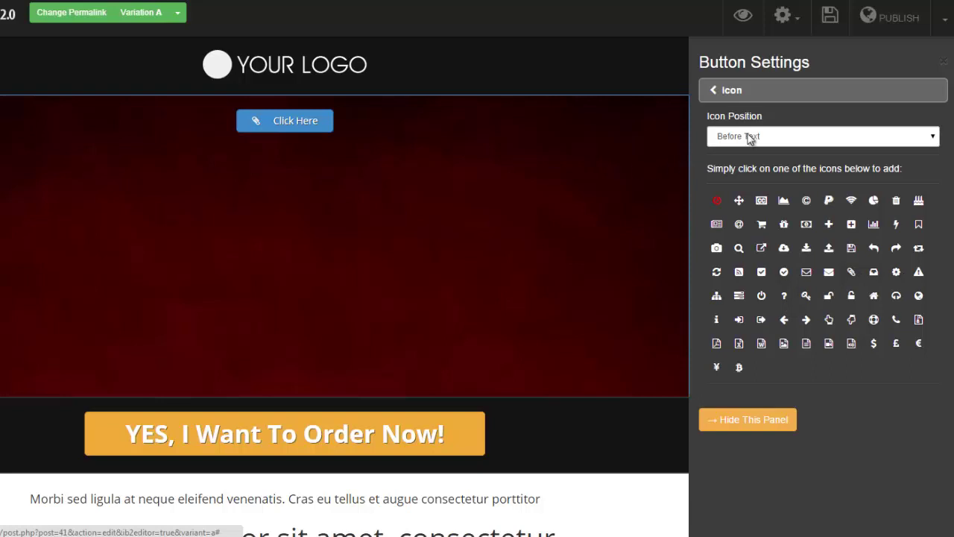
click(710, 93)
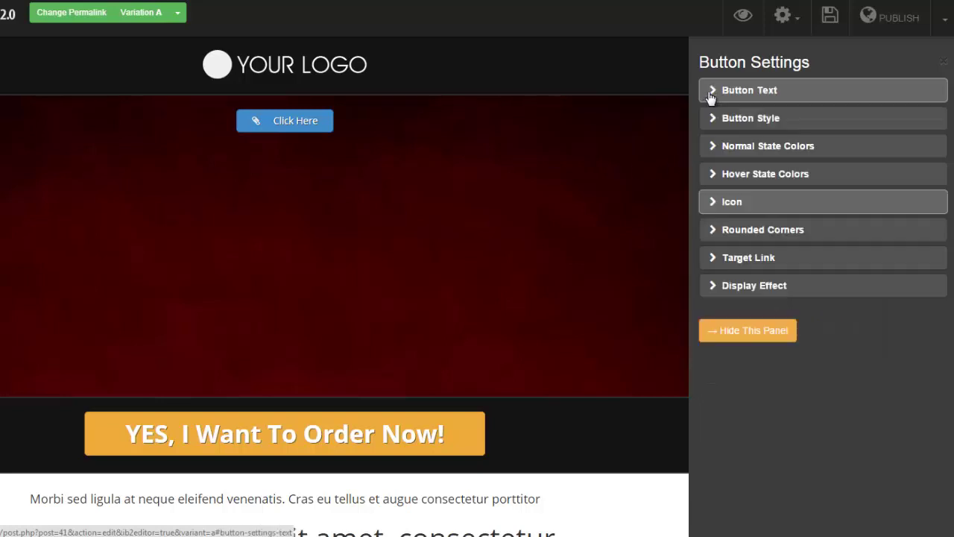
Step: Set the button's rounded corners to 16 px
click(708, 230)
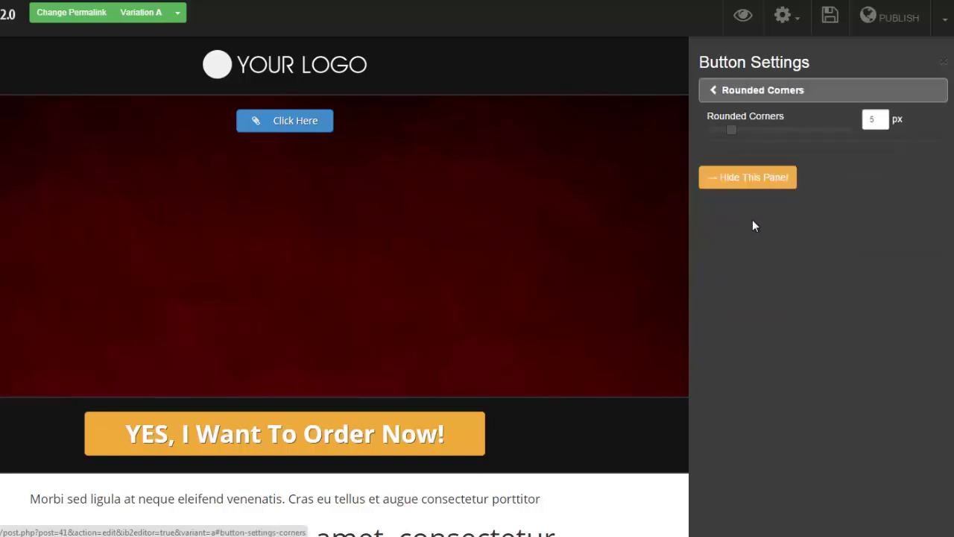
drag(729, 131, 784, 130)
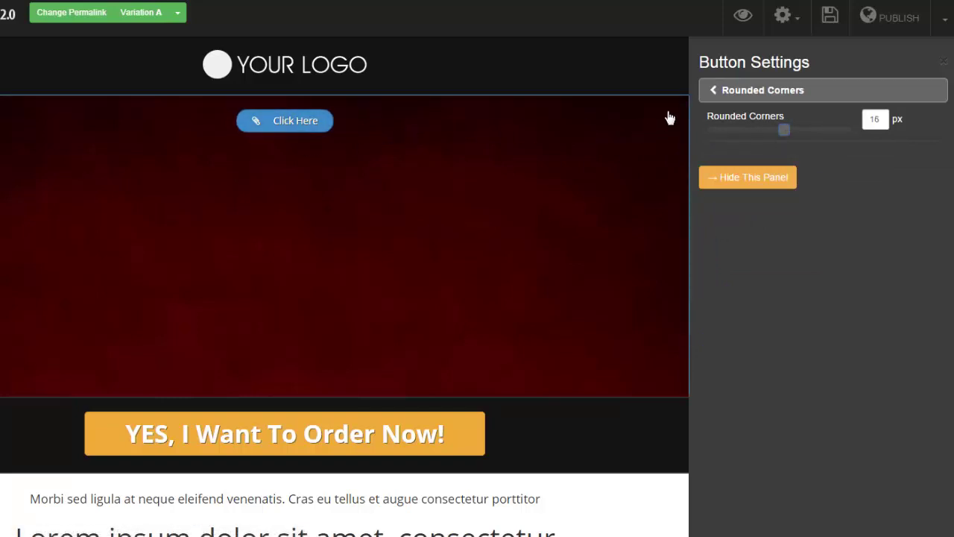
click(713, 91)
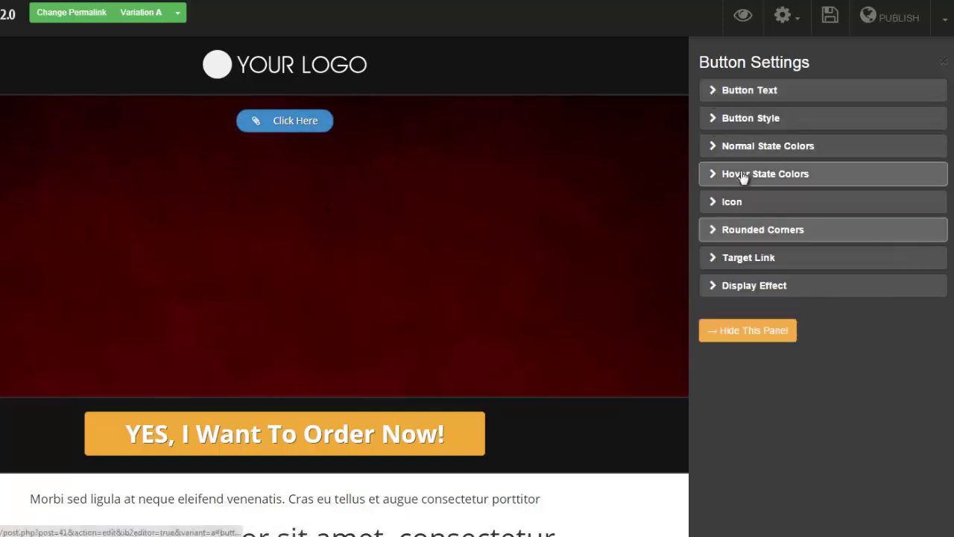
Step: Set the button's target link type to PopUp and open that popup for editing
click(715, 259)
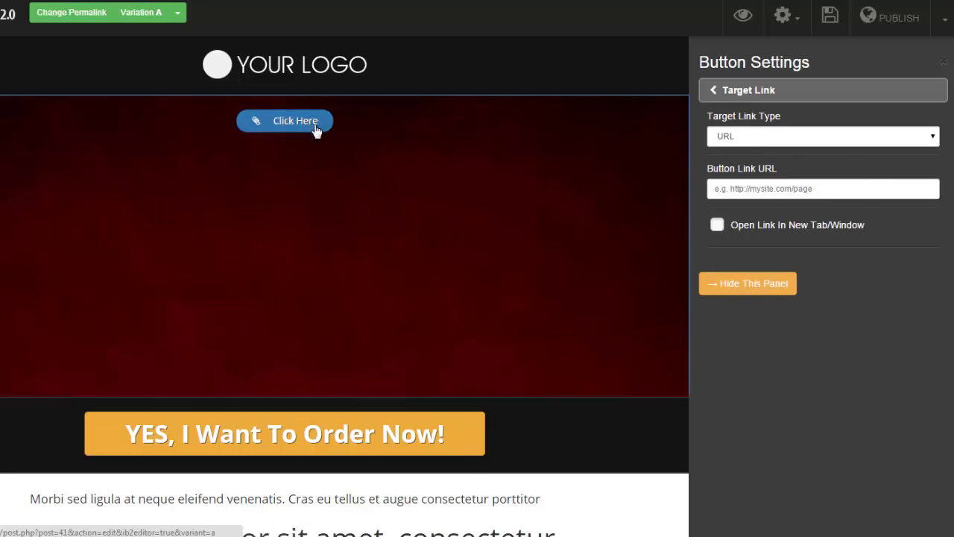
click(931, 142)
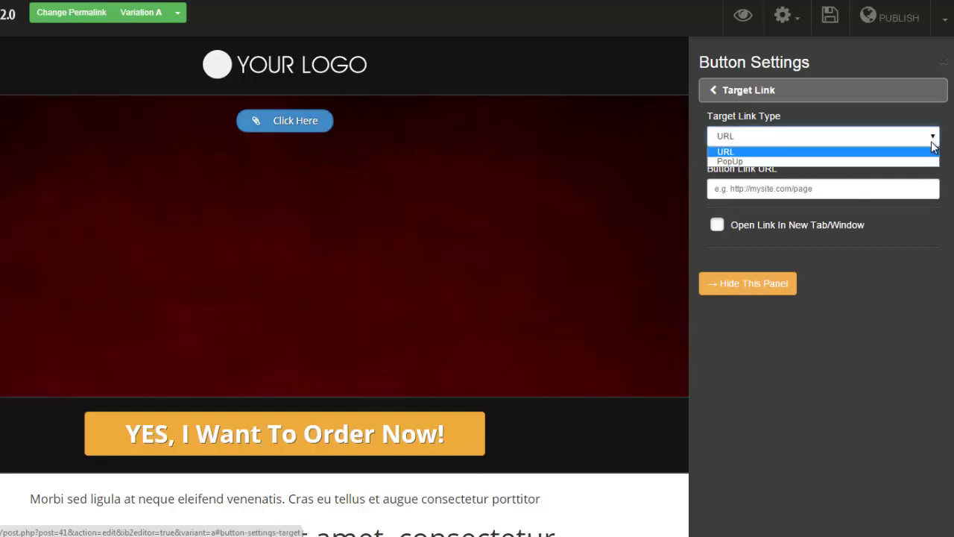
click(726, 162)
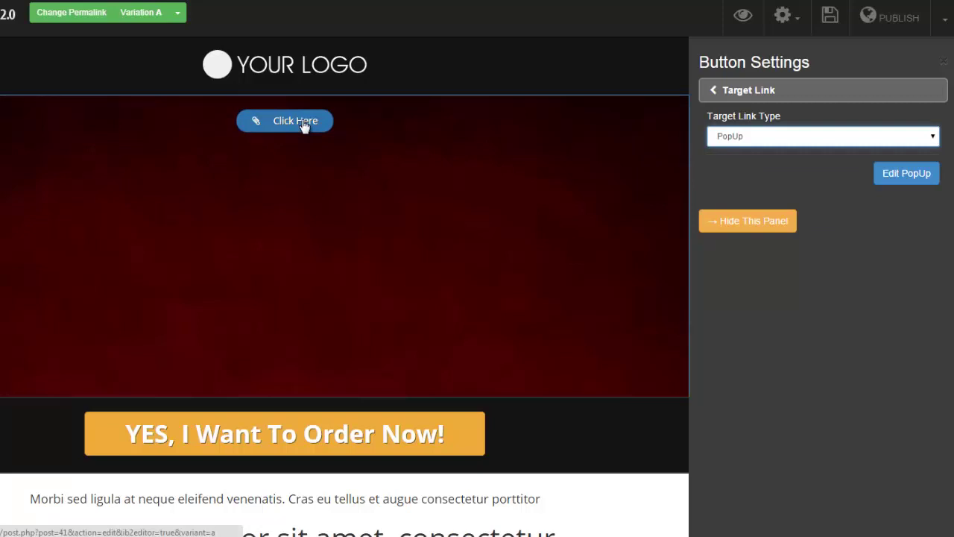
click(906, 174)
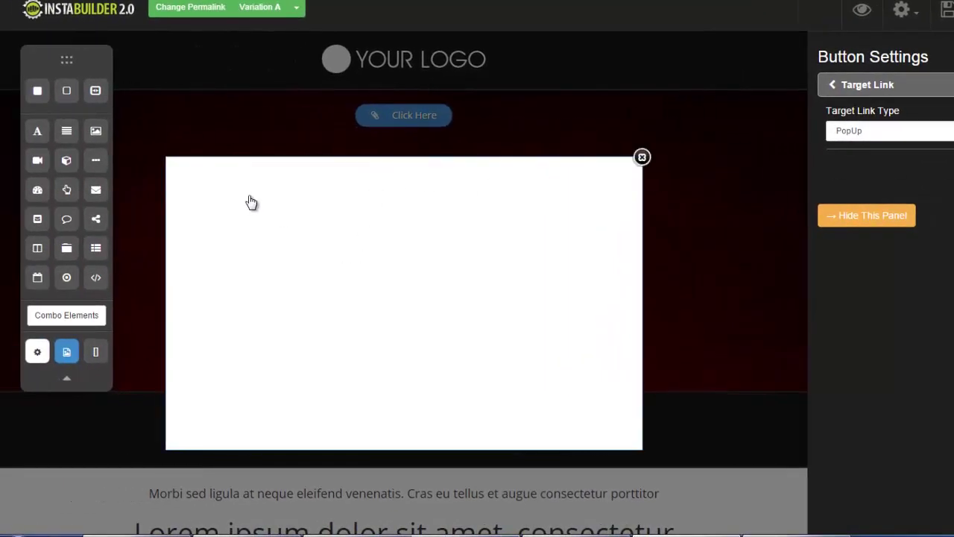
Step: Add a headline element at the top of the empty popup and center its text
drag(37, 131, 385, 191)
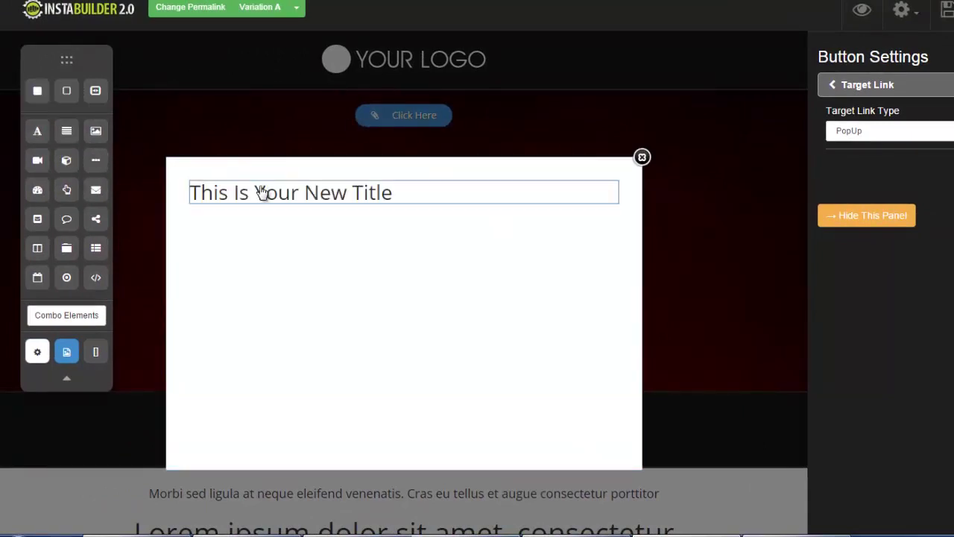
click(542, 220)
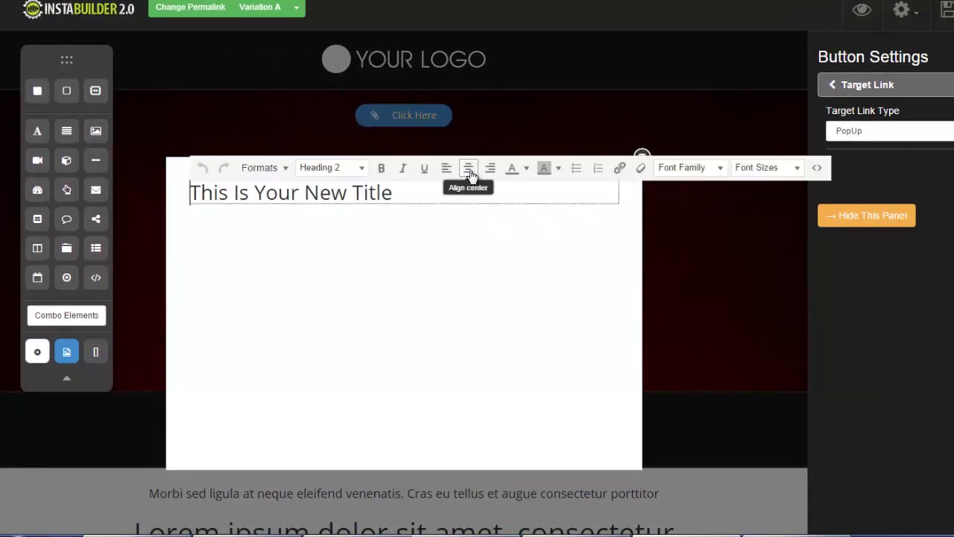
click(467, 169)
click(410, 263)
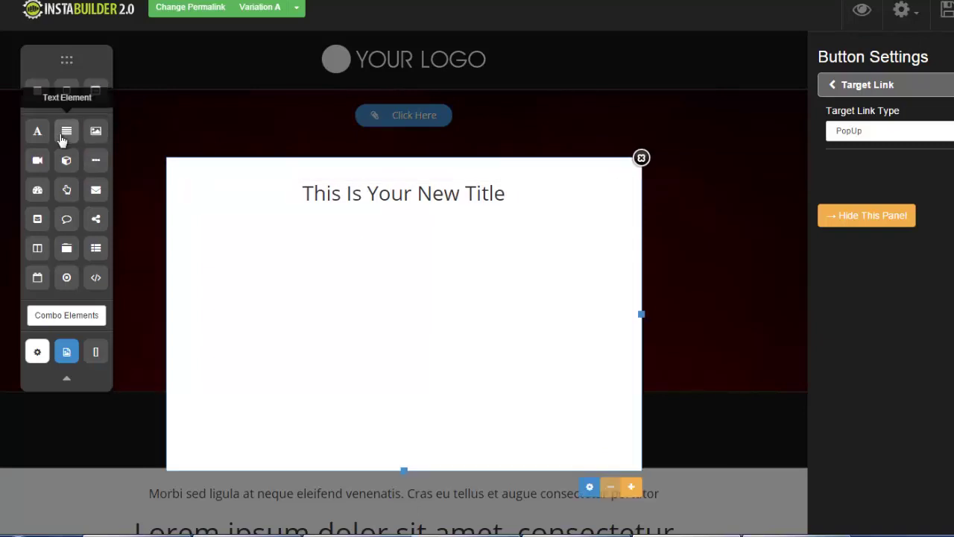
Step: Add a text element and an opt-in form below the popup's headline, and close the popup
drag(66, 131, 355, 234)
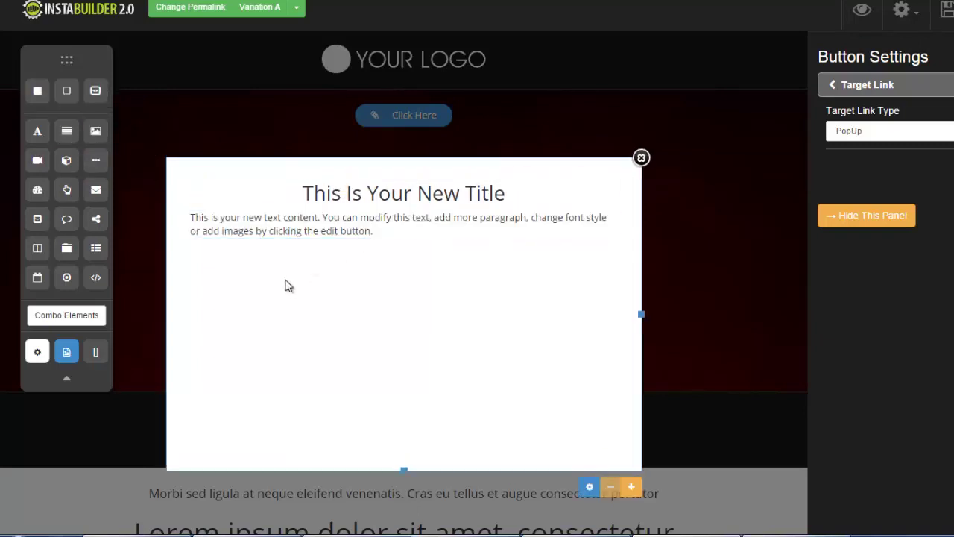
drag(96, 196, 376, 266)
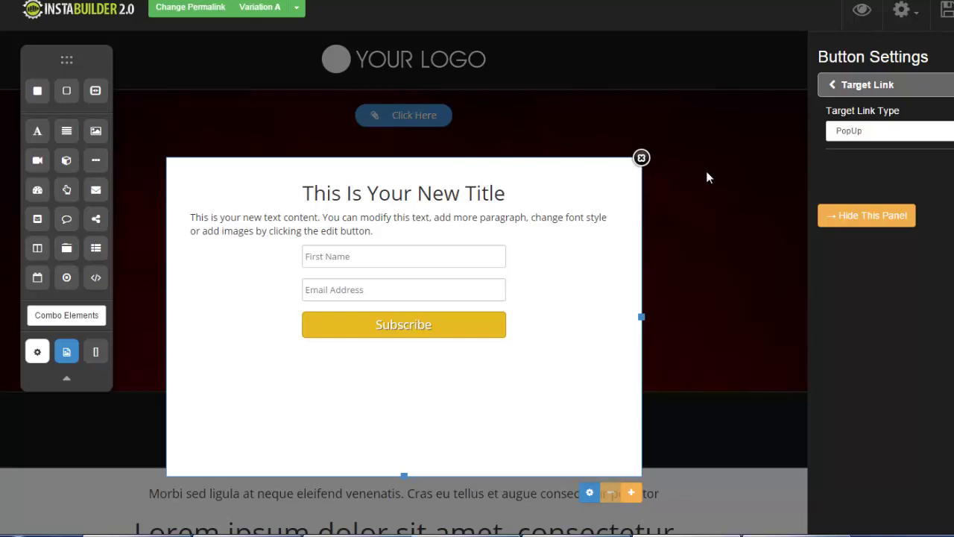
click(674, 194)
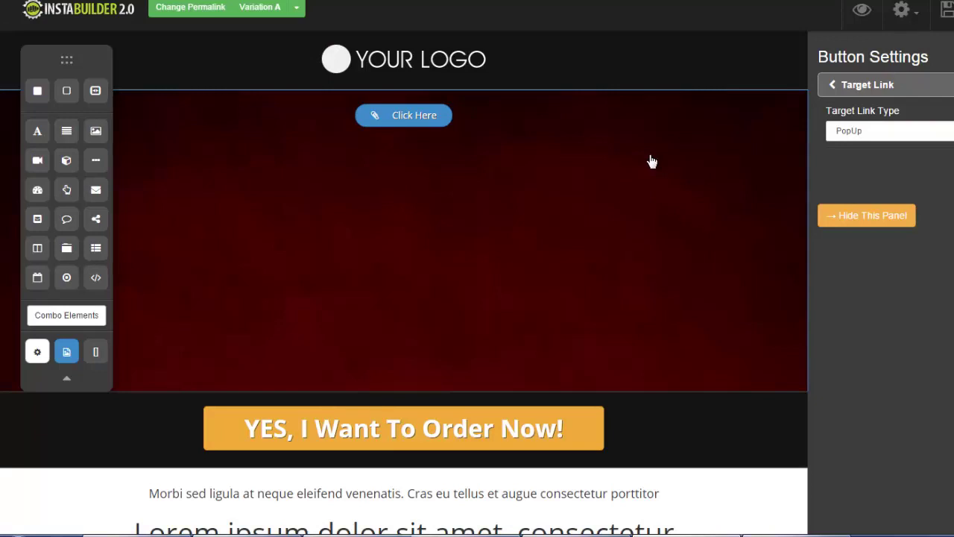
click(428, 121)
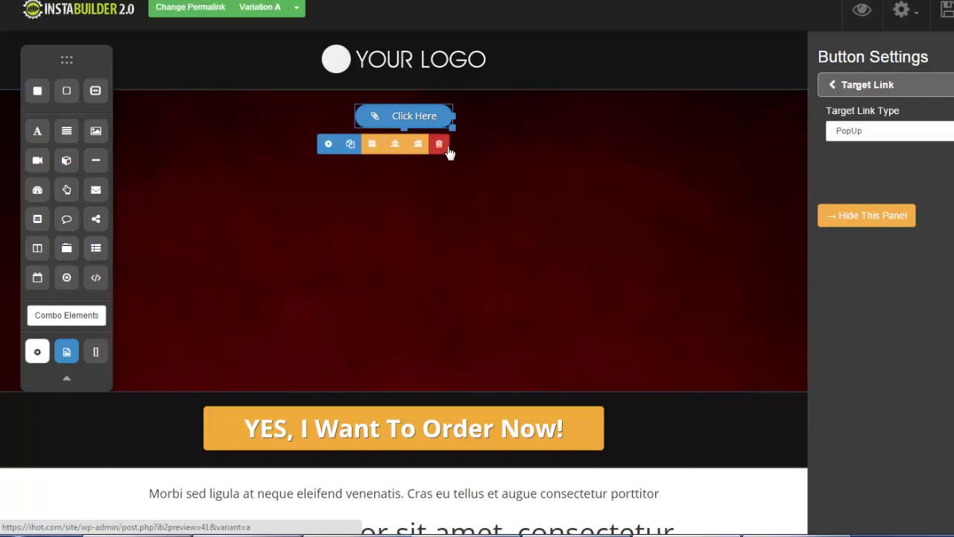
click(440, 144)
click(626, 66)
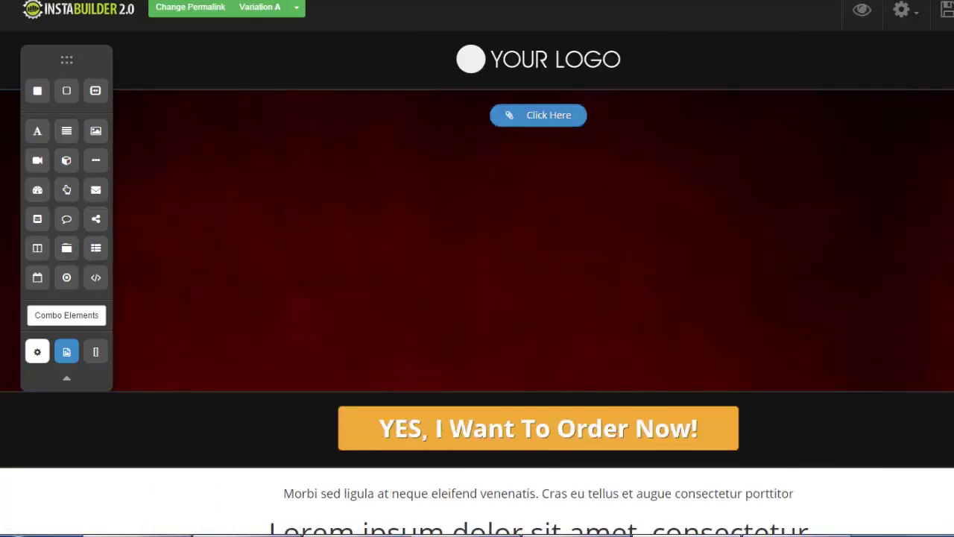
Step: Change the page template to the squeeze page with the beach sunset background, accepting the loss of the current content
click(917, 12)
click(875, 212)
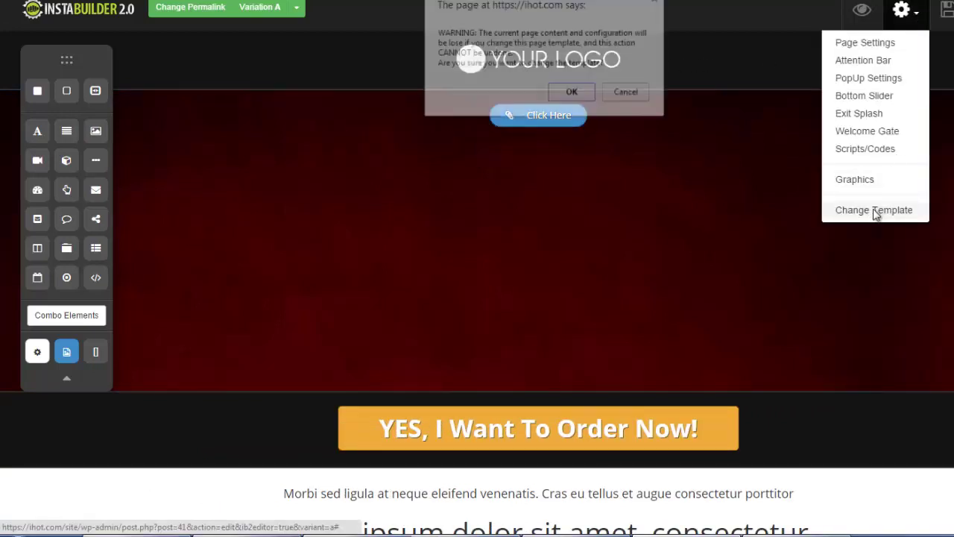
click(572, 94)
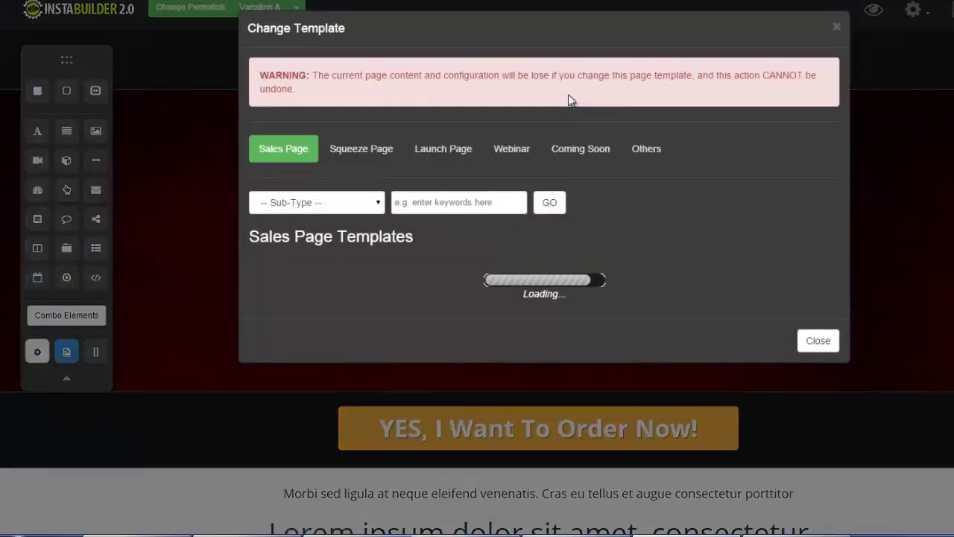
click(366, 155)
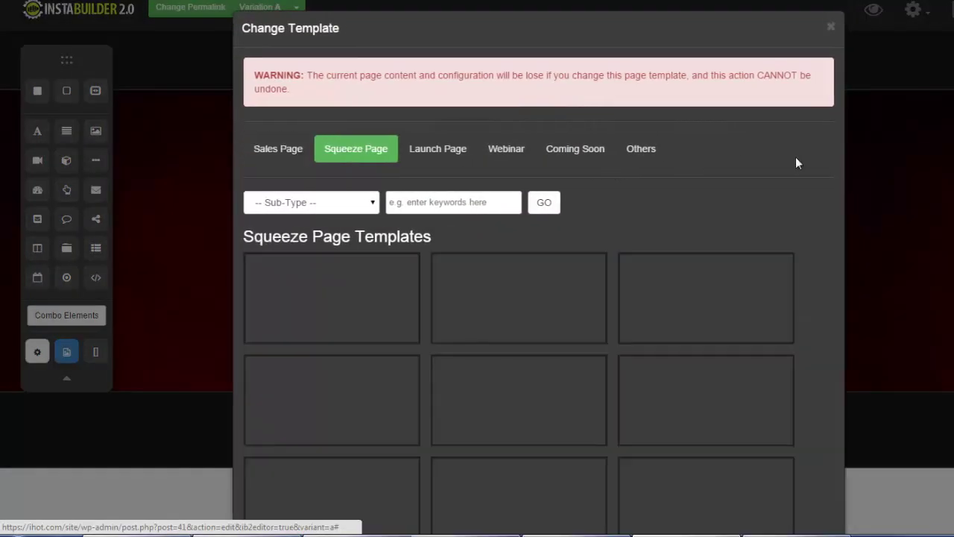
click(697, 297)
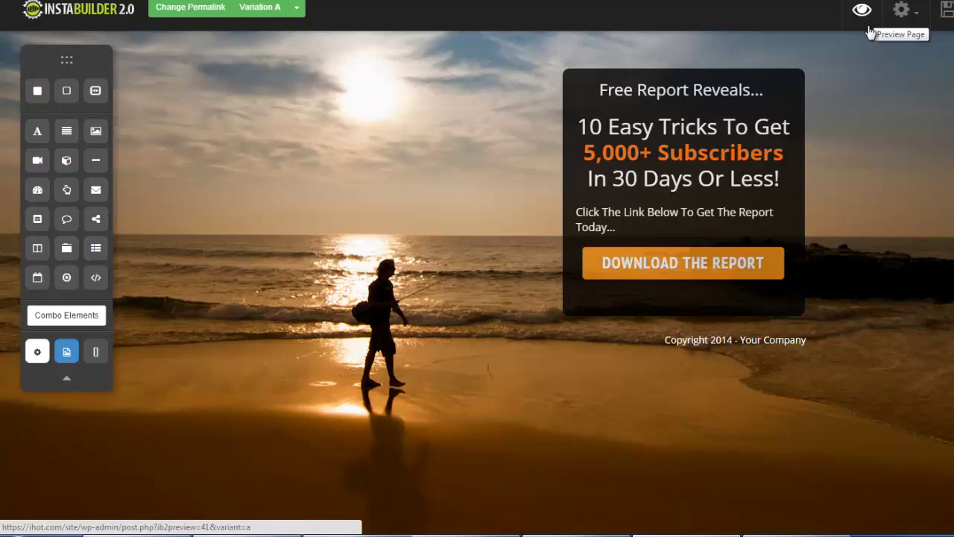
Step: Enable the page's attention bar and look at its link text and link URL settings
click(915, 18)
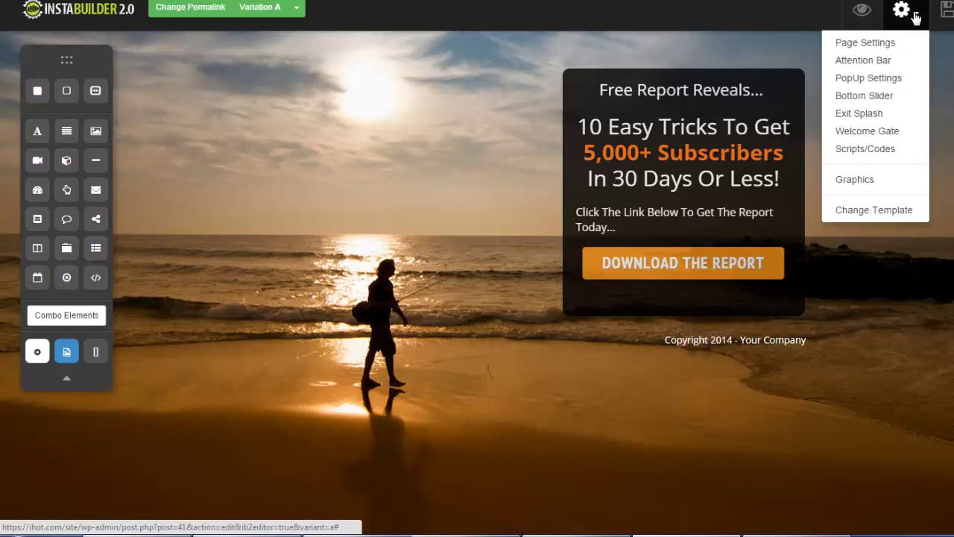
click(874, 63)
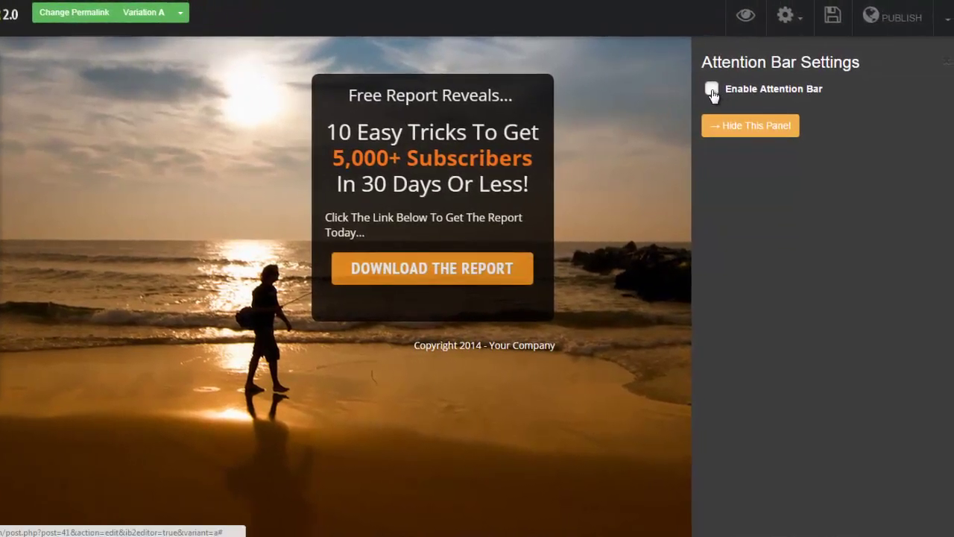
click(712, 90)
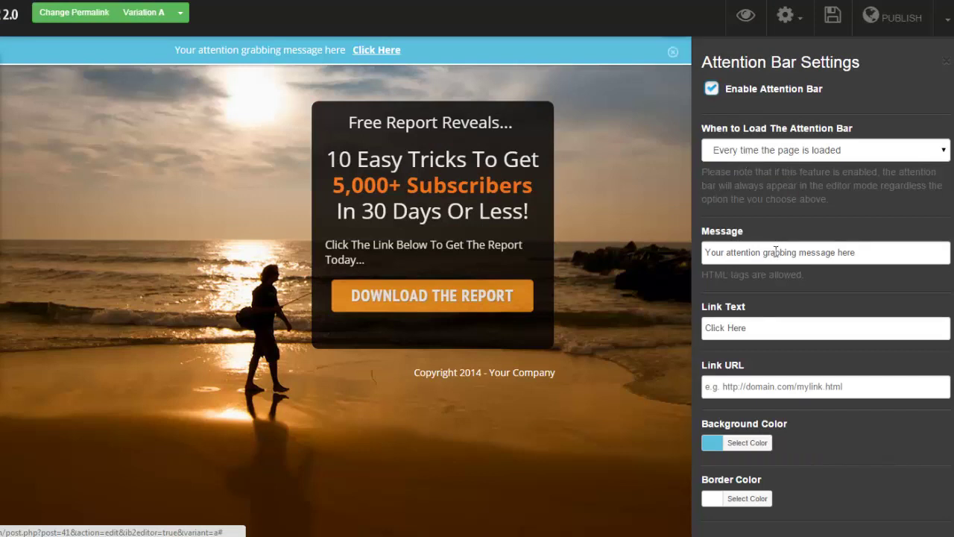
triple_click(730, 326)
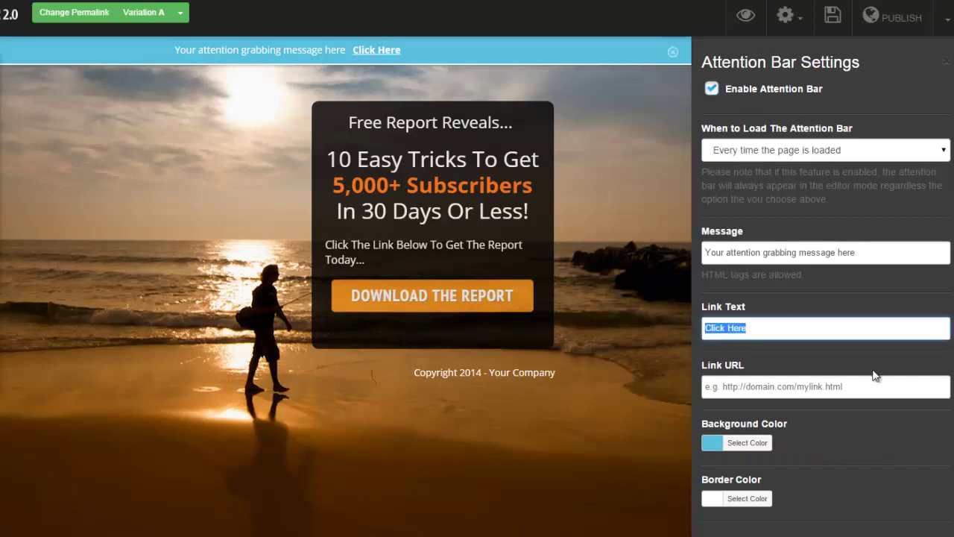
click(872, 384)
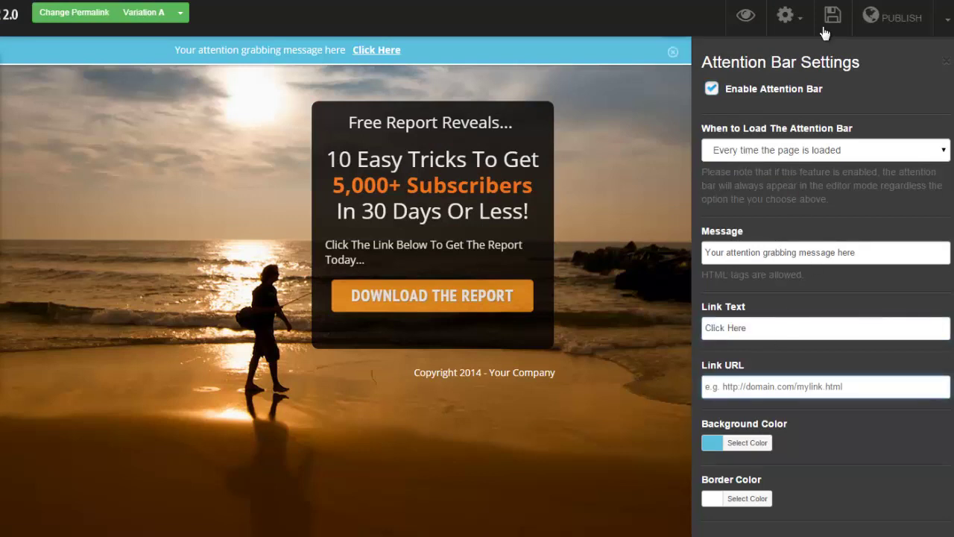
Step: Enable the page popup and look through its load timing options, keeping Every time the page is loaded
click(792, 19)
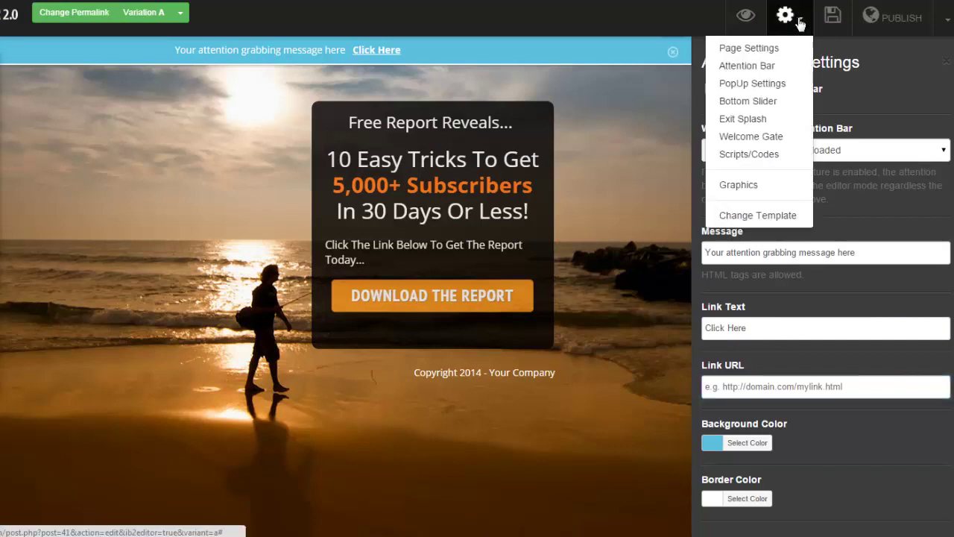
click(768, 85)
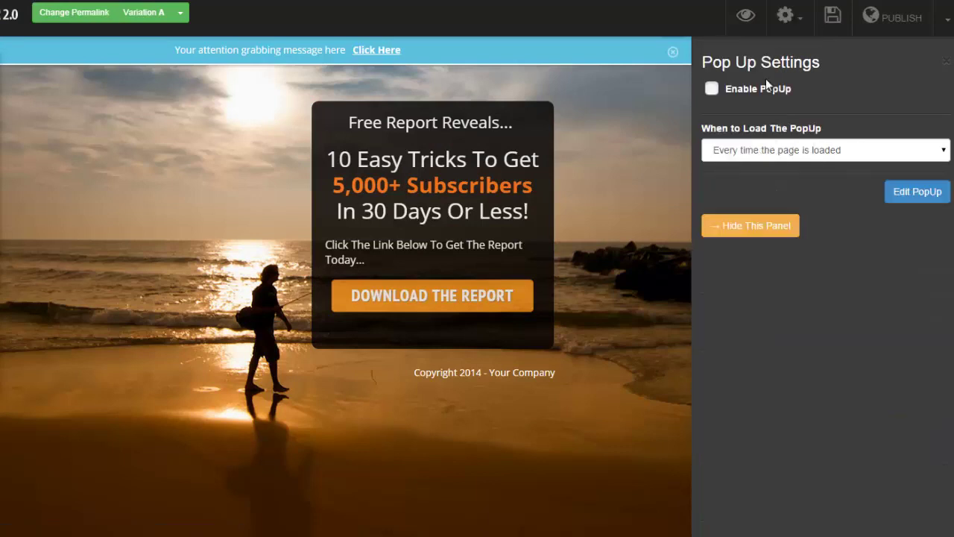
click(712, 89)
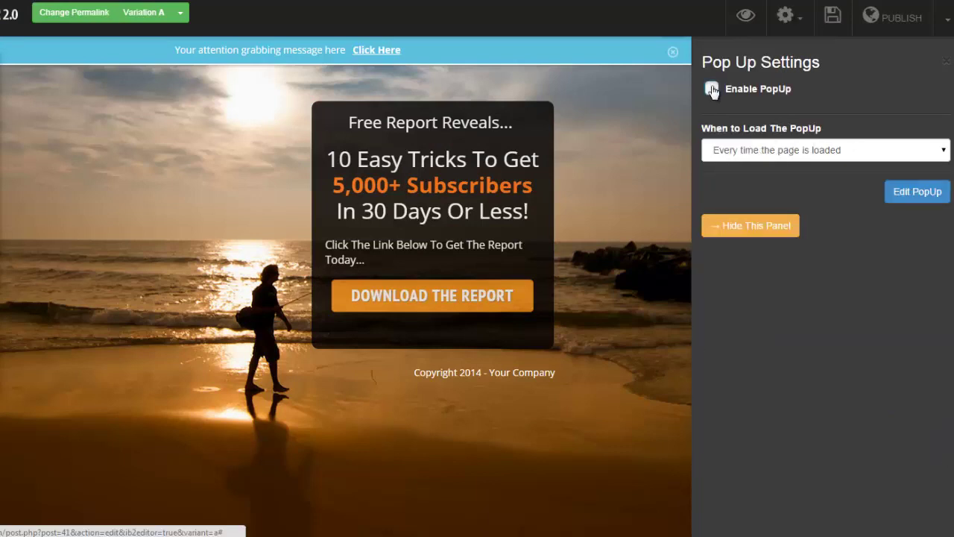
click(929, 157)
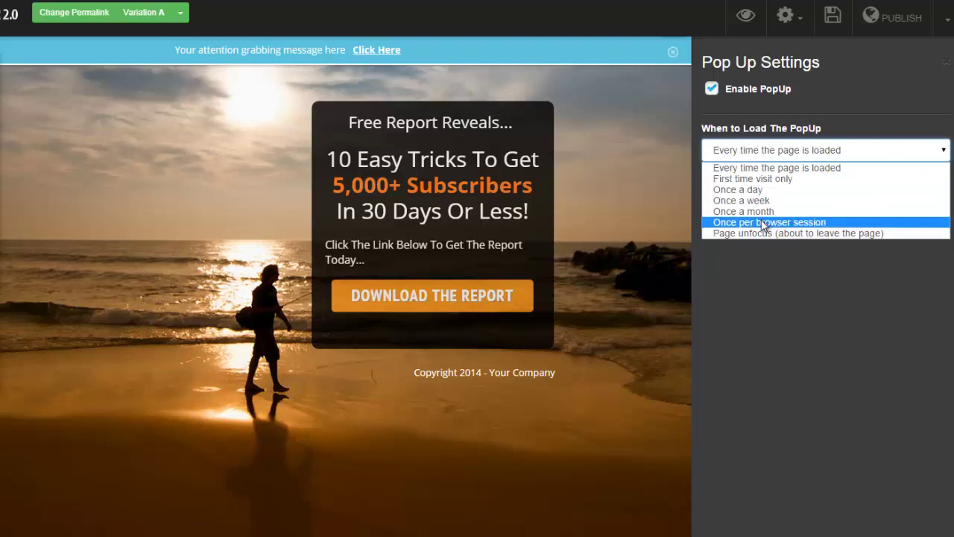
click(804, 278)
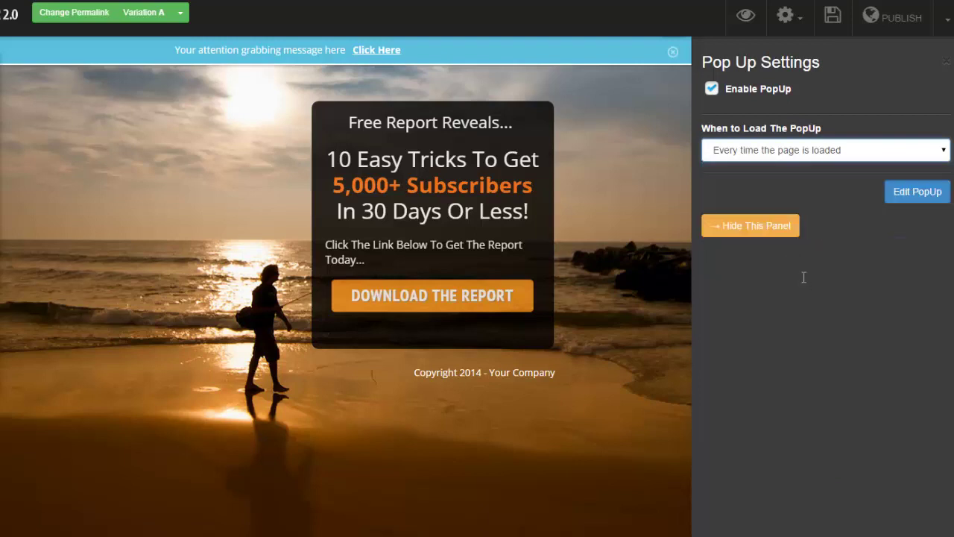
Step: Open the page popup in its editor to view its content, and close it again
click(910, 199)
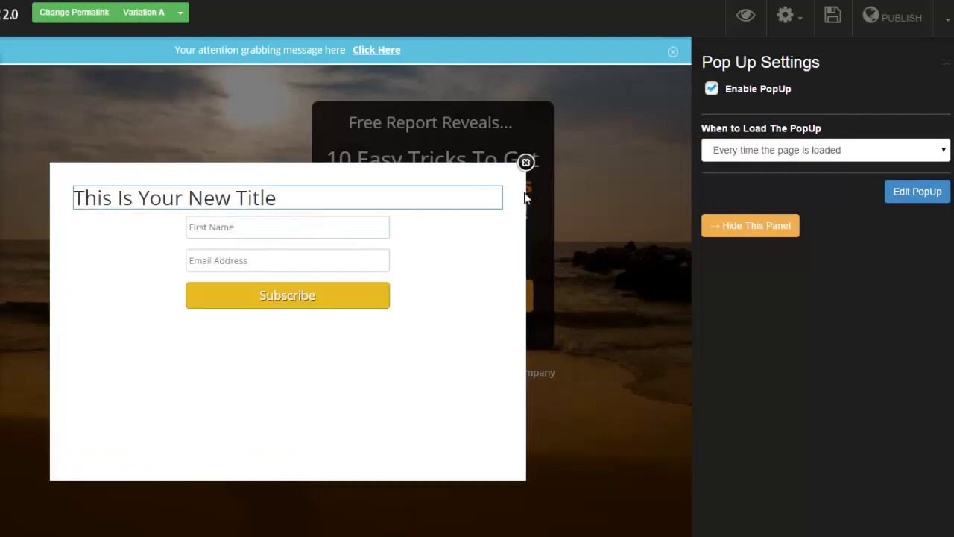
click(526, 164)
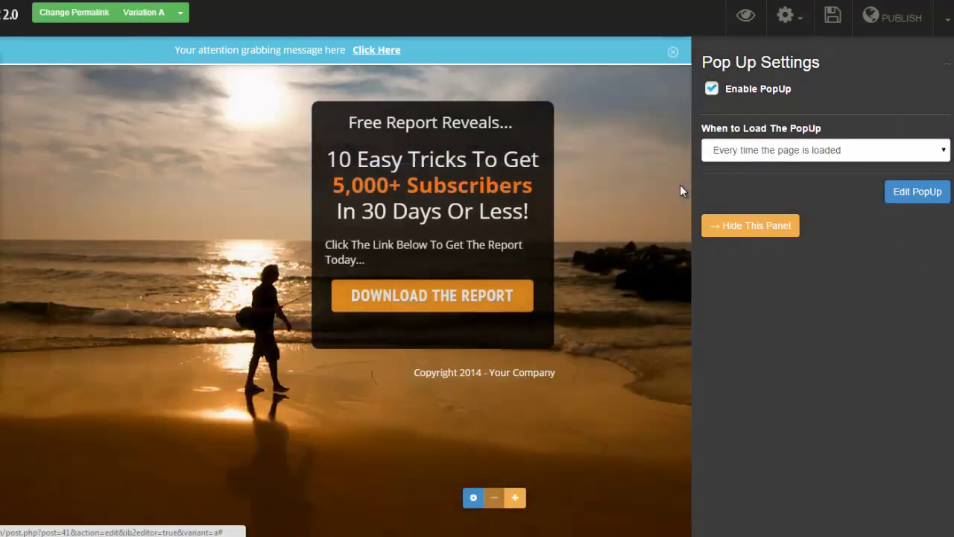
Step: Enable the page's exit splash and start editing its message
click(802, 30)
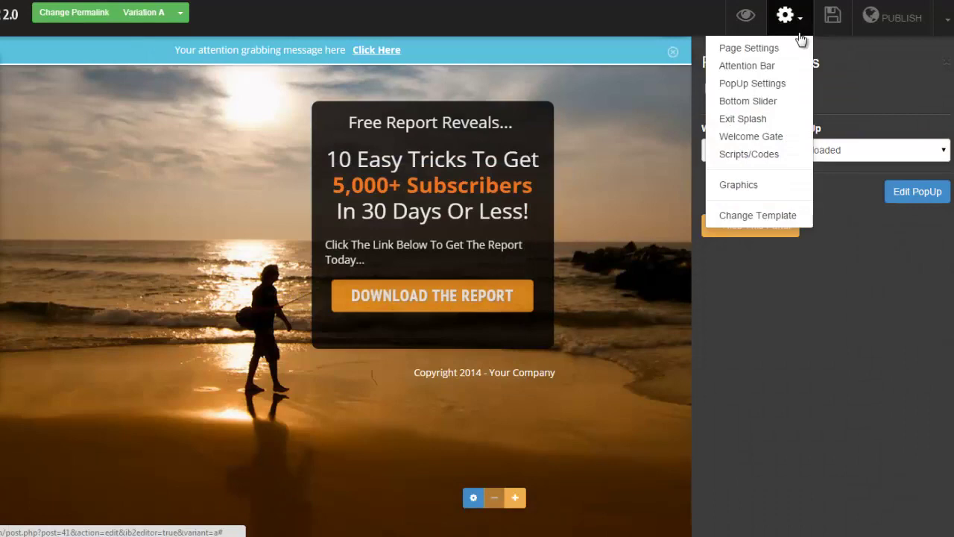
click(768, 120)
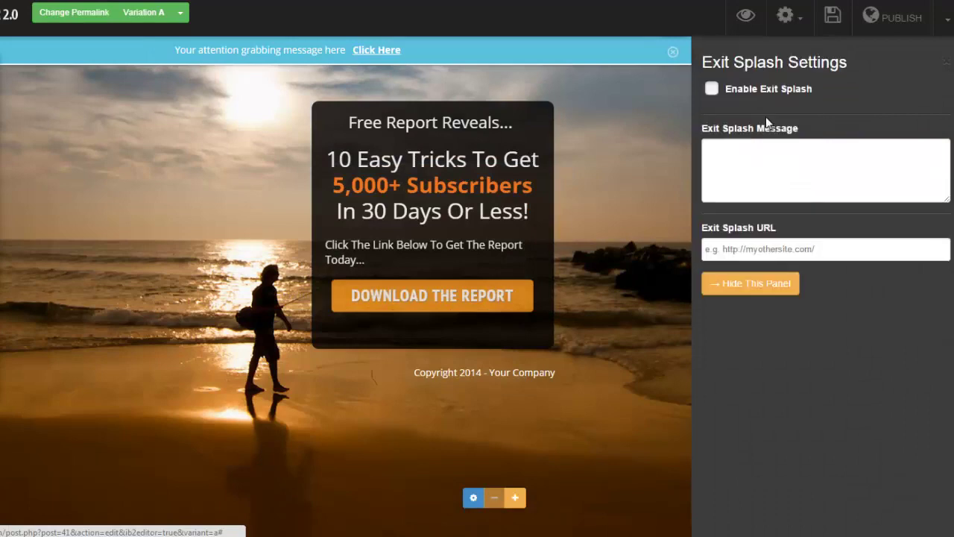
click(712, 90)
click(739, 149)
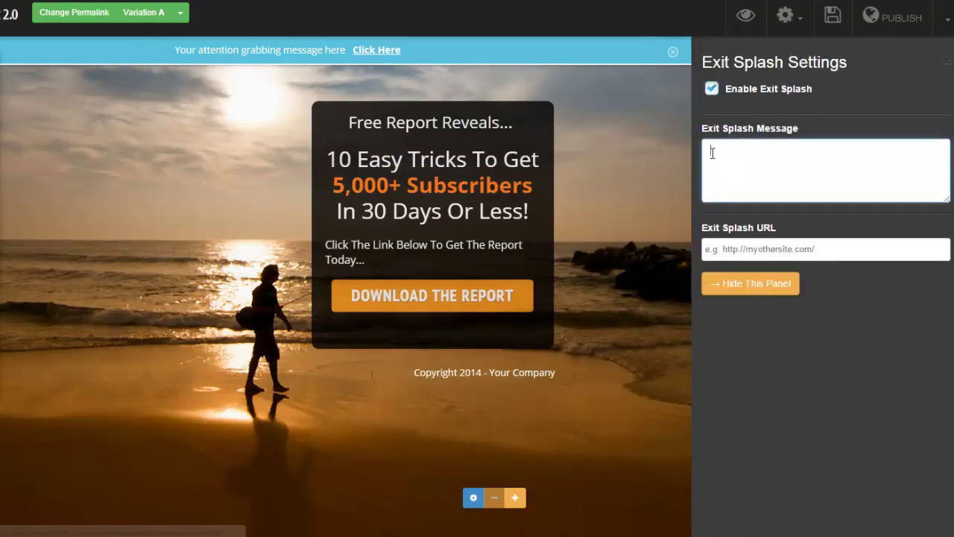
Step: Browse the insertable graphics by type, looking at Arrows, Buy Buttons and Credit Cards
click(786, 16)
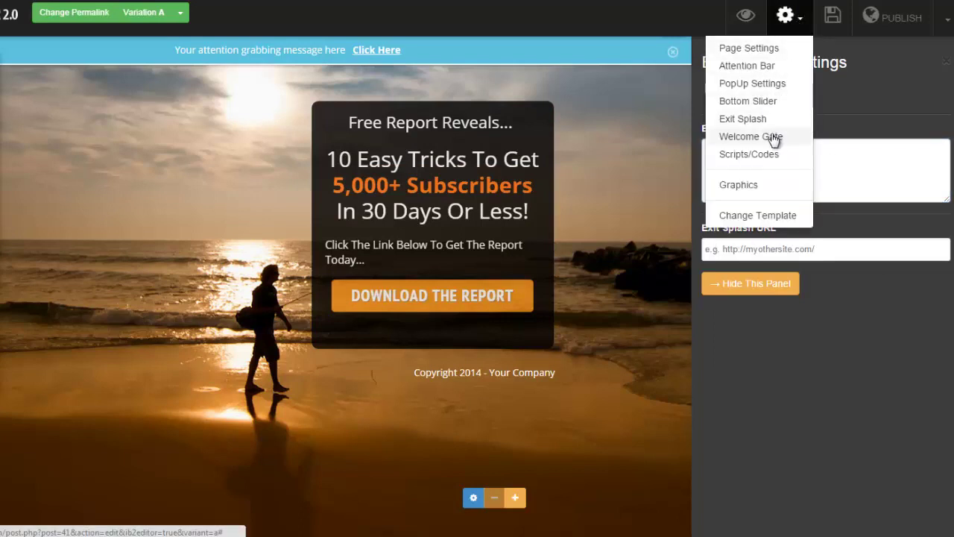
click(749, 190)
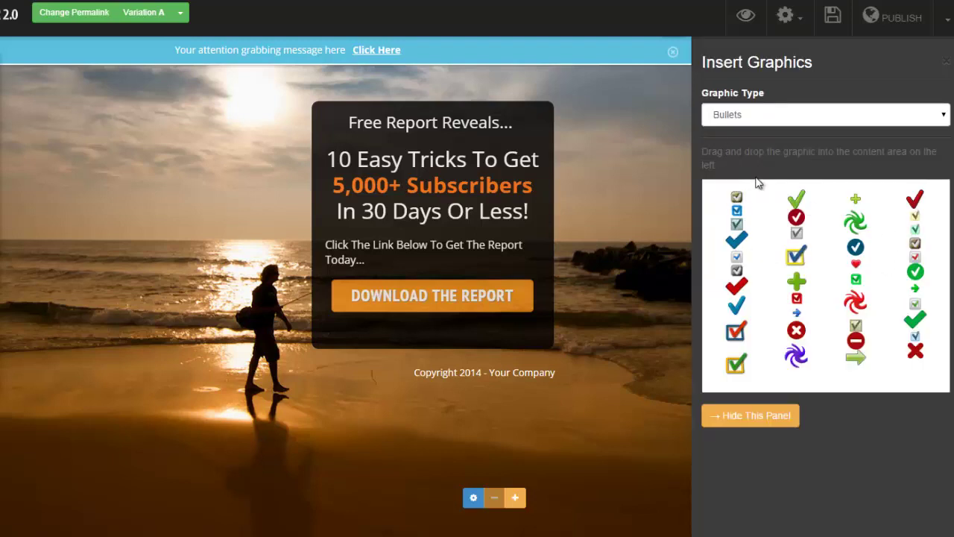
click(935, 119)
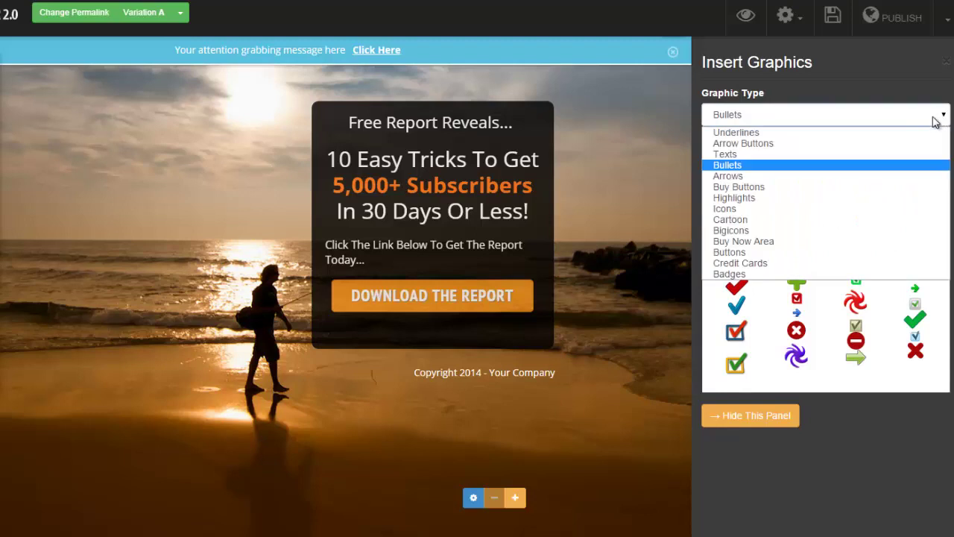
click(860, 176)
click(940, 117)
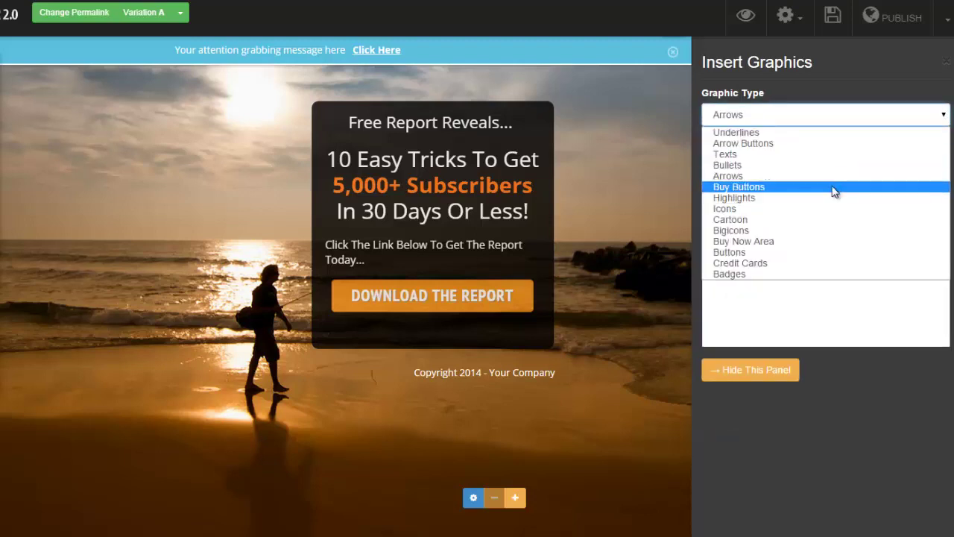
click(833, 188)
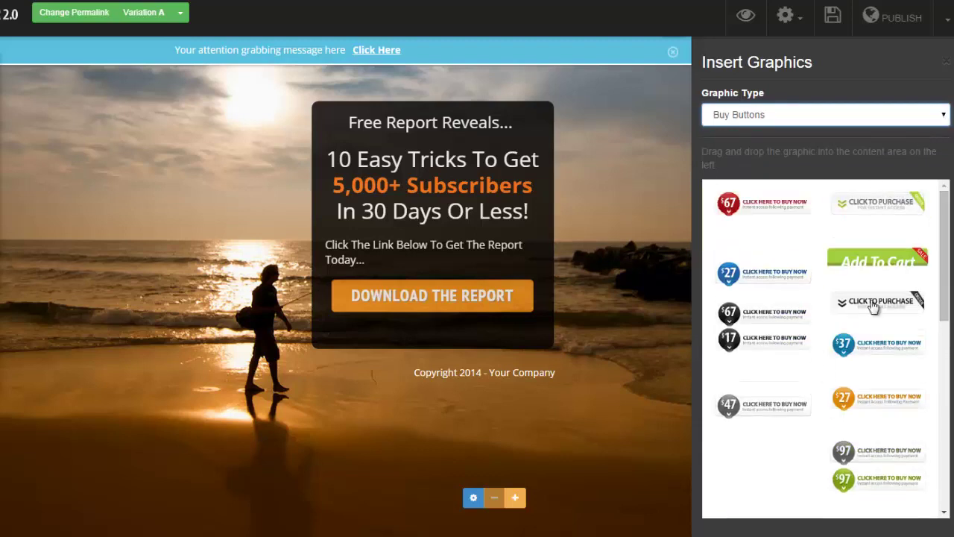
click(943, 117)
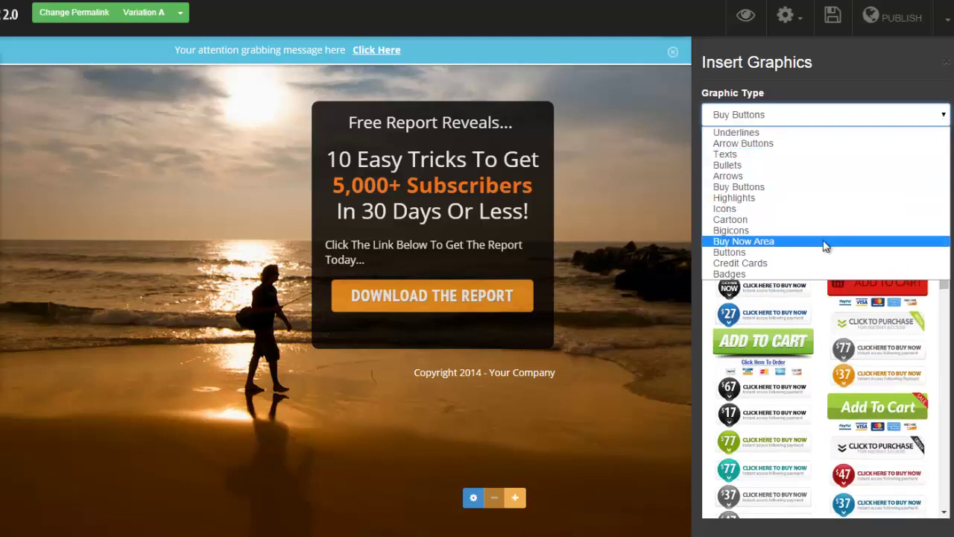
click(779, 264)
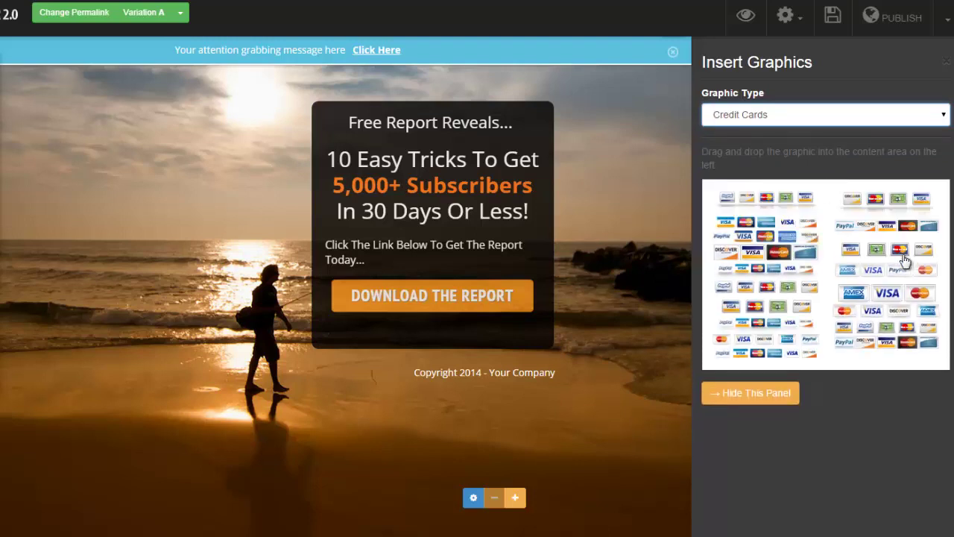
Step: Publish the page and look at the additional publishing and template-saving options
click(808, 29)
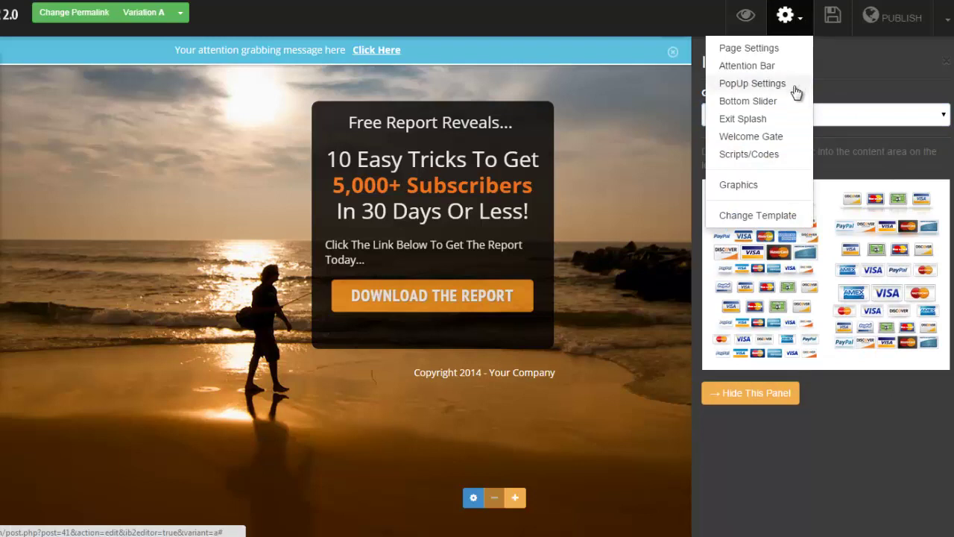
click(828, 53)
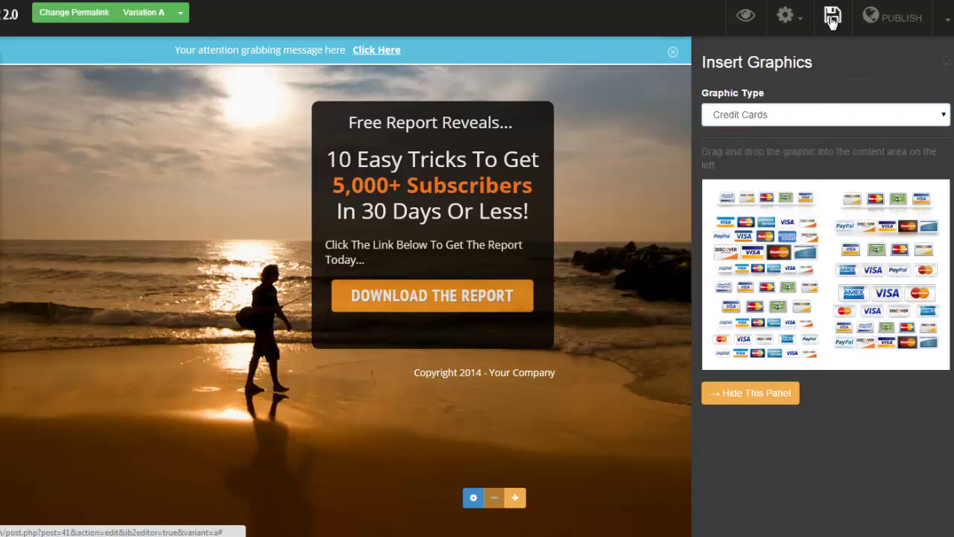
click(902, 18)
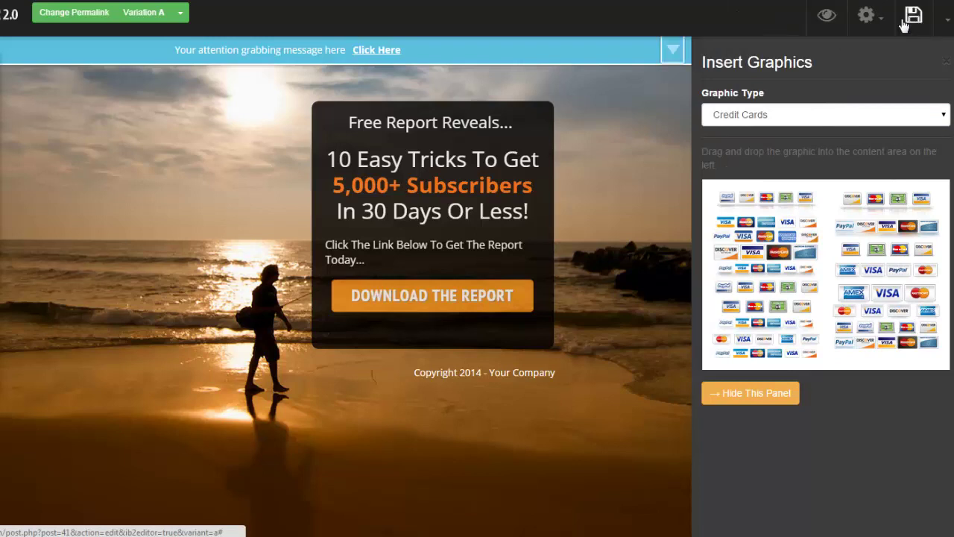
click(949, 21)
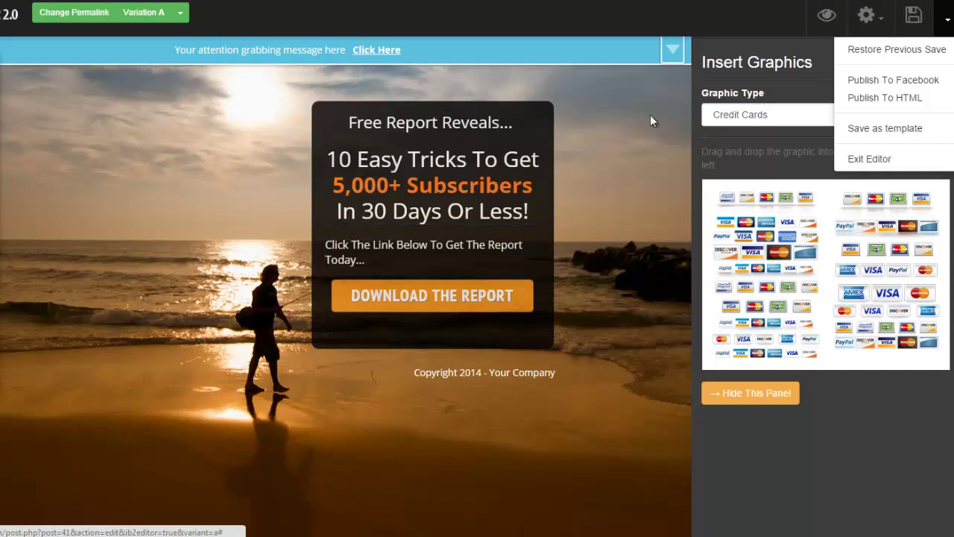
click(811, 104)
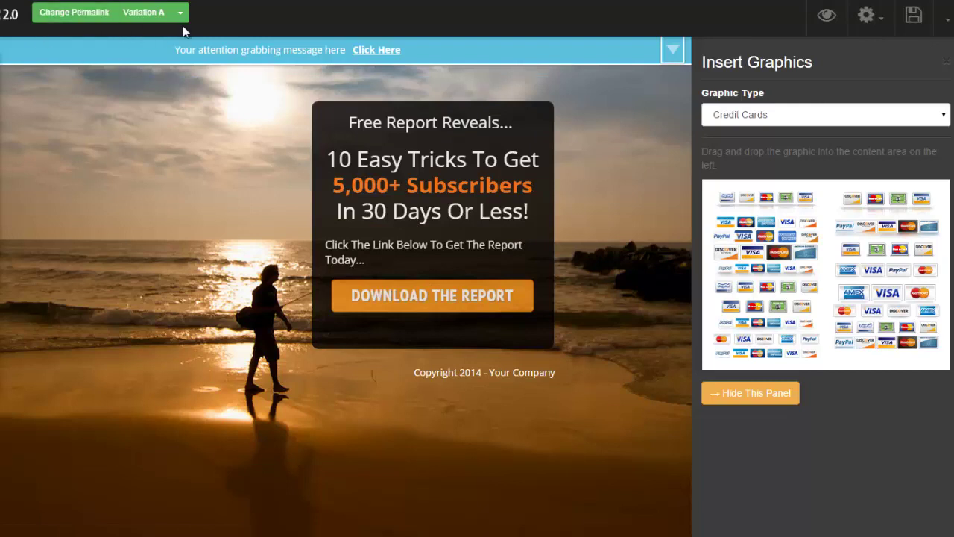
Step: Hide the graphics settings and open the settings of the Download The Report button
click(946, 62)
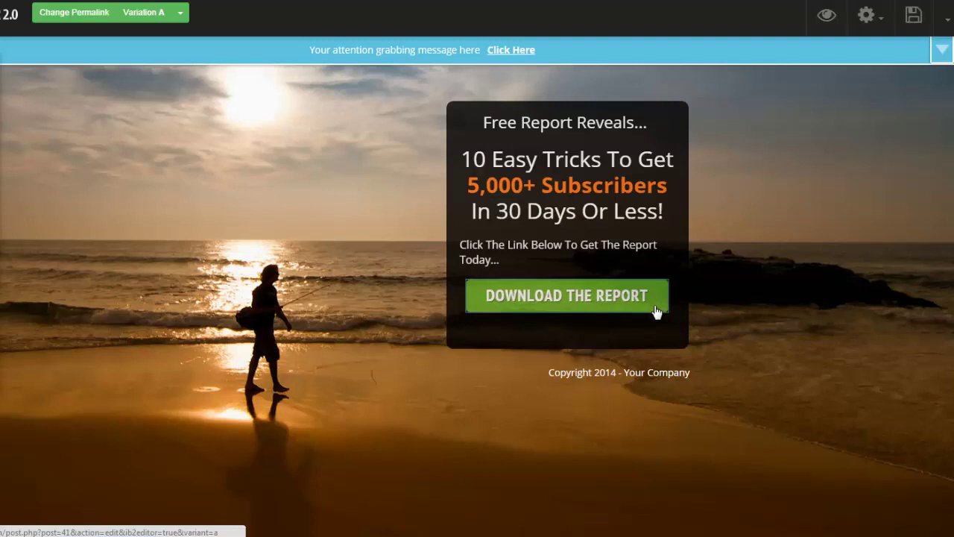
mouse_move(657, 312)
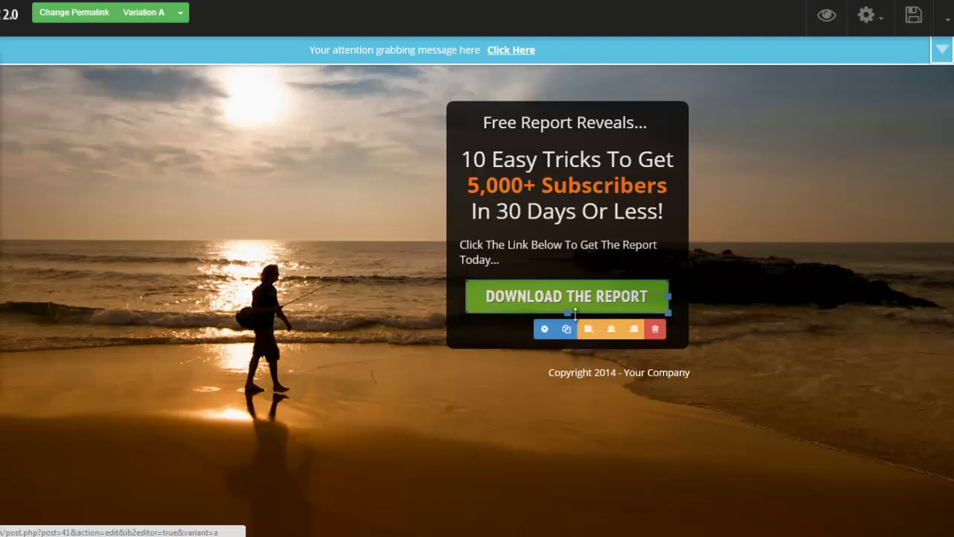
click(542, 330)
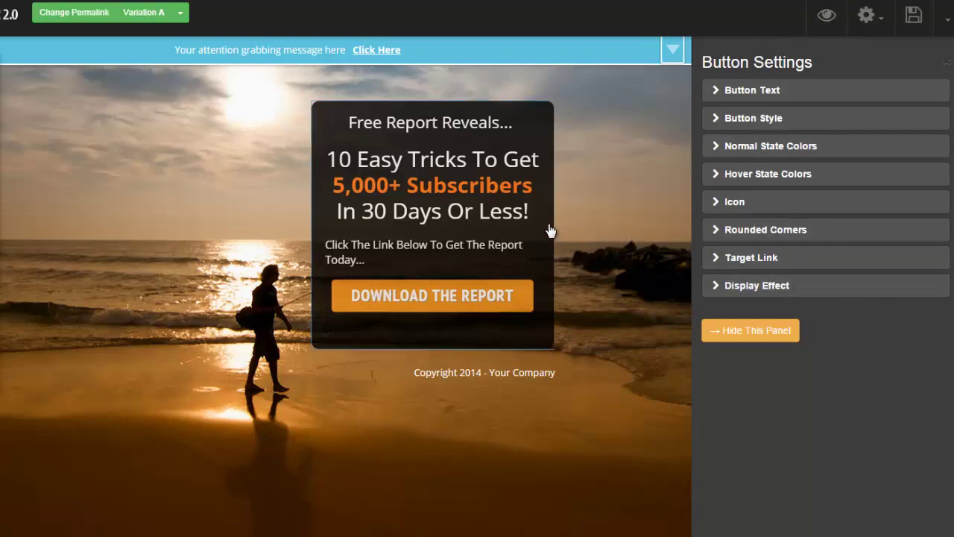
Step: Enable a display delay for the dark box around the report offer and set it to 15 seconds
mouse_move(550, 229)
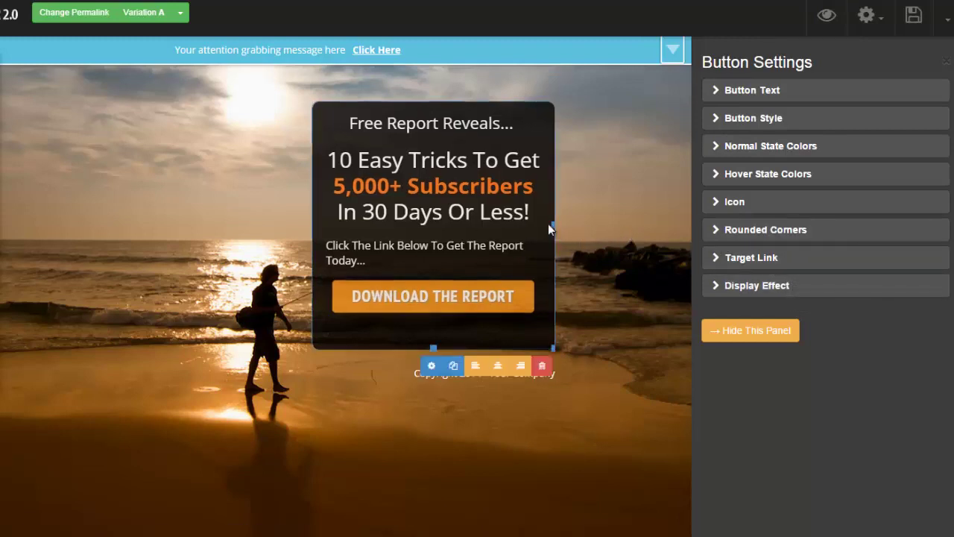
click(431, 365)
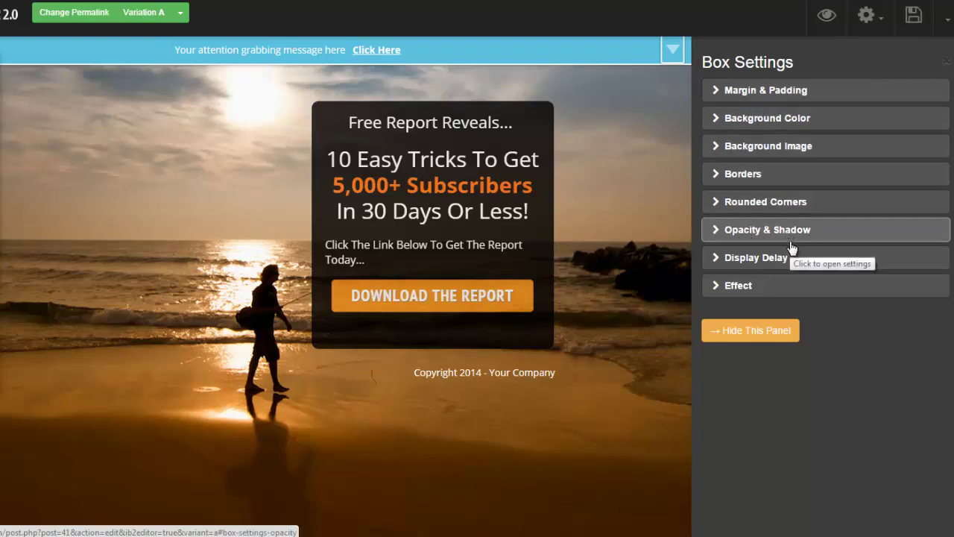
click(716, 261)
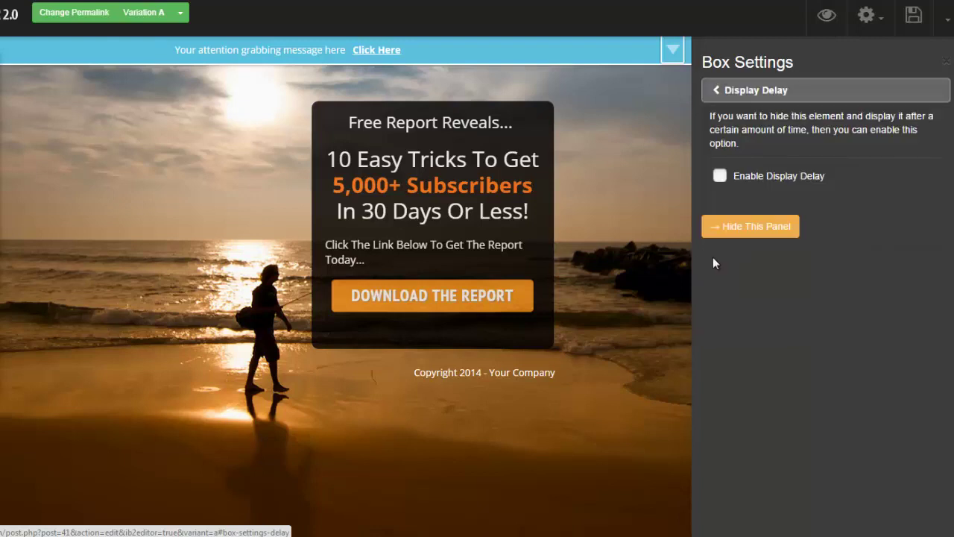
click(719, 176)
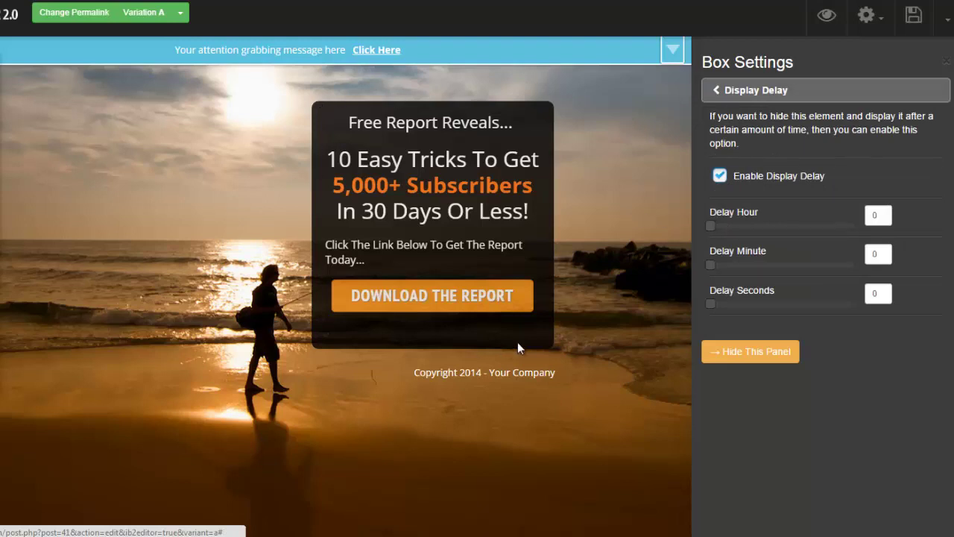
drag(712, 304, 746, 303)
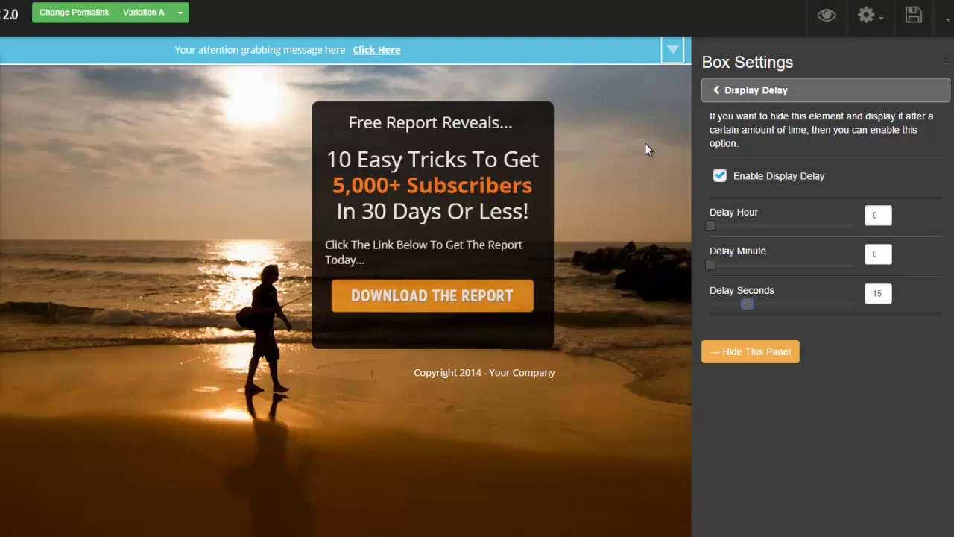
Step: Change the page template to the sales page with the "Your Fancy Headline Goes Here..." heading, accepting the loss of the current content
click(873, 22)
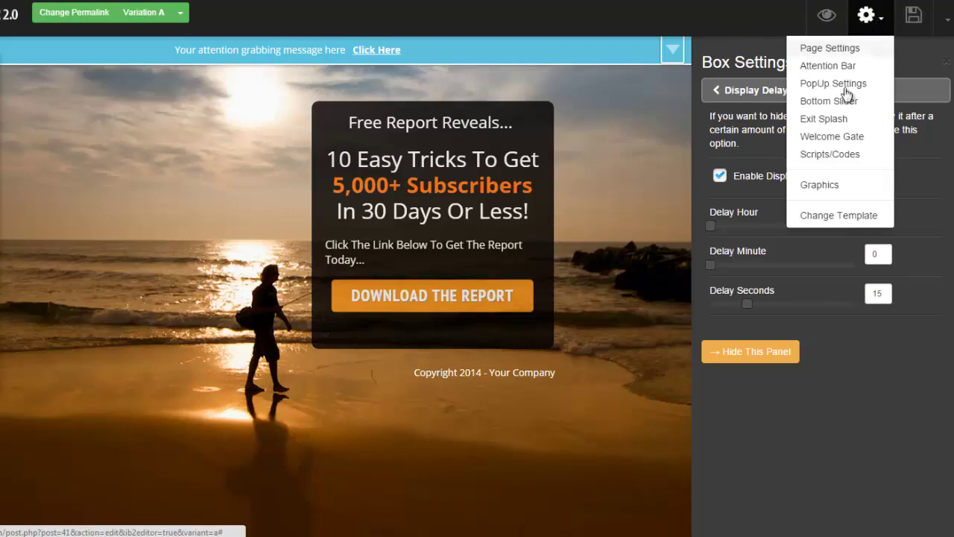
click(822, 214)
click(451, 96)
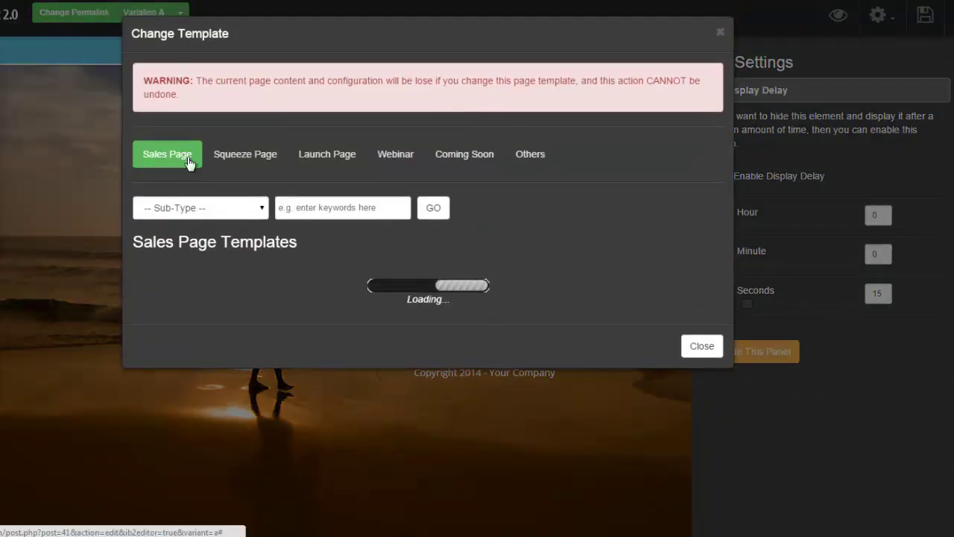
click(260, 207)
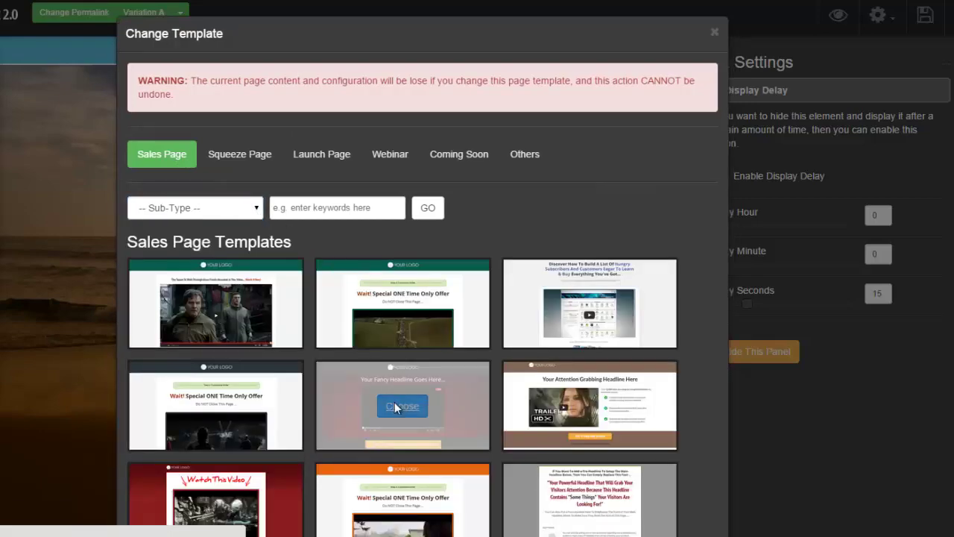
click(395, 407)
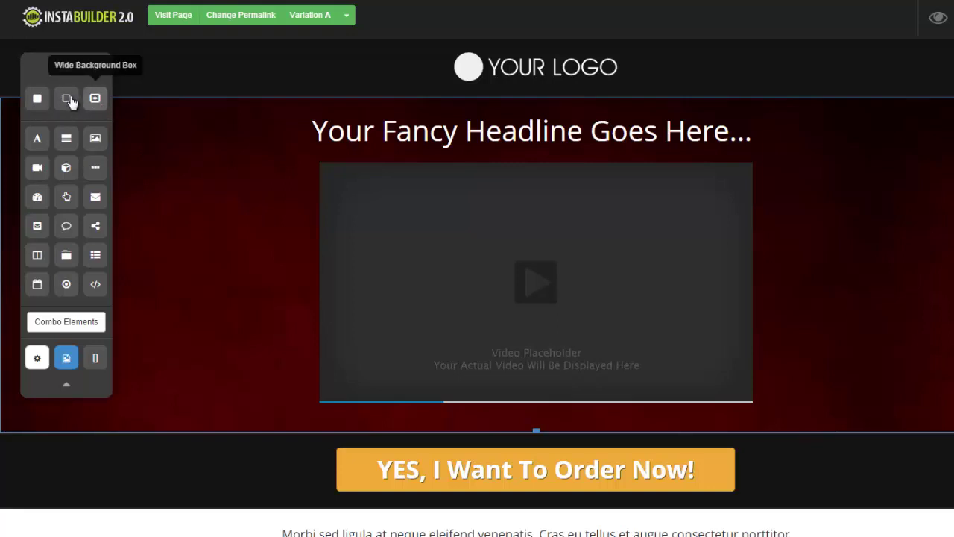
Step: Add a wide background box between the logo header and the headline section, and set its background color to light pink
drag(66, 97, 190, 117)
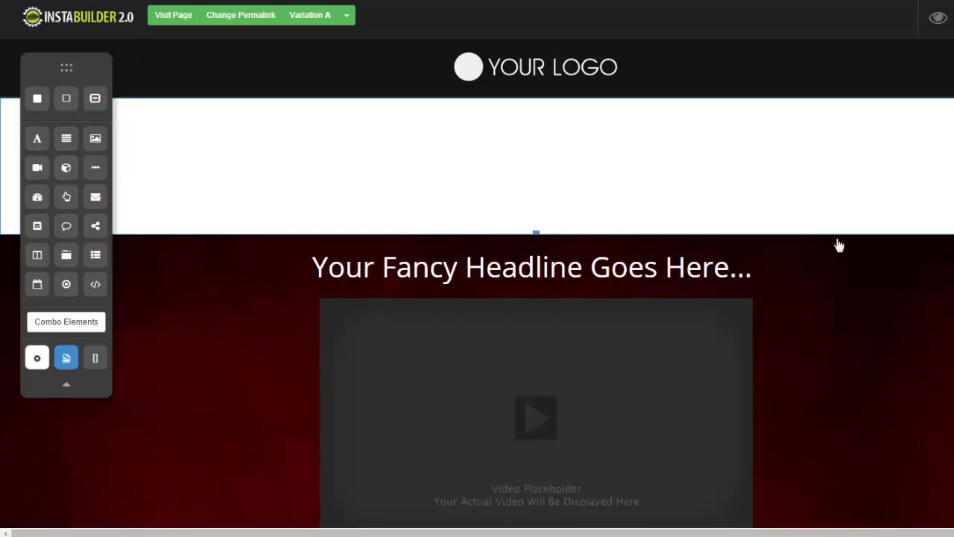
click(915, 249)
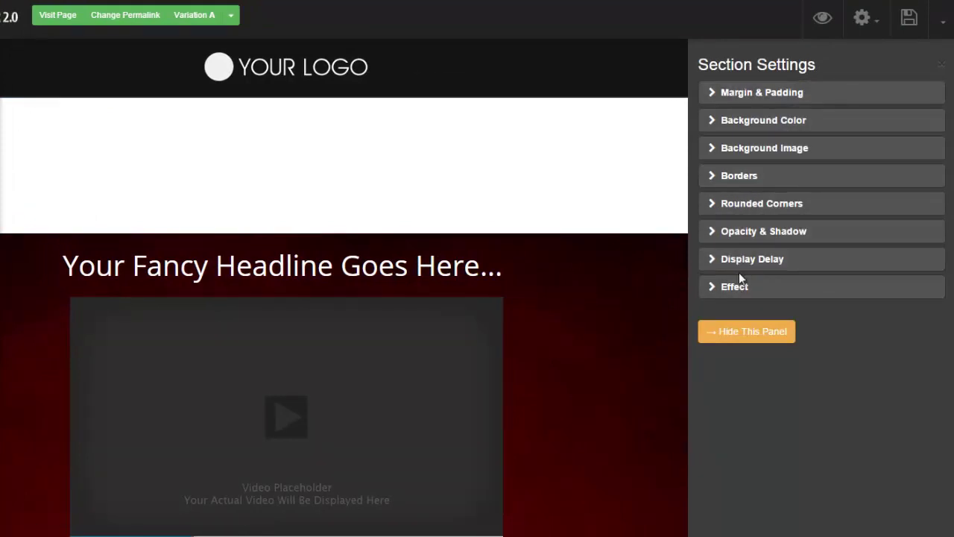
click(712, 126)
click(715, 125)
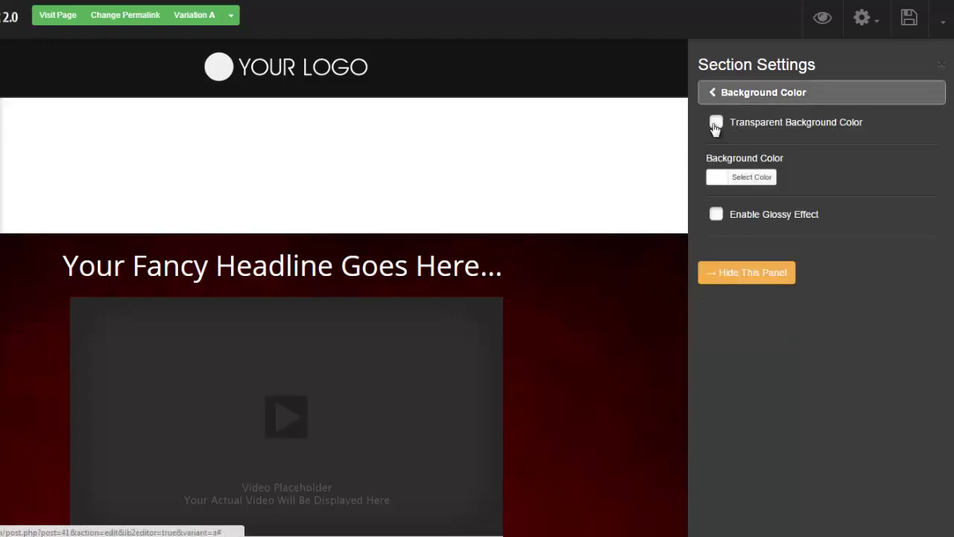
click(715, 125)
click(714, 187)
mouse_move(741, 251)
mouse_down()
mouse_move(799, 230)
mouse_move(798, 289)
mouse_move(799, 223)
mouse_up()
click(886, 149)
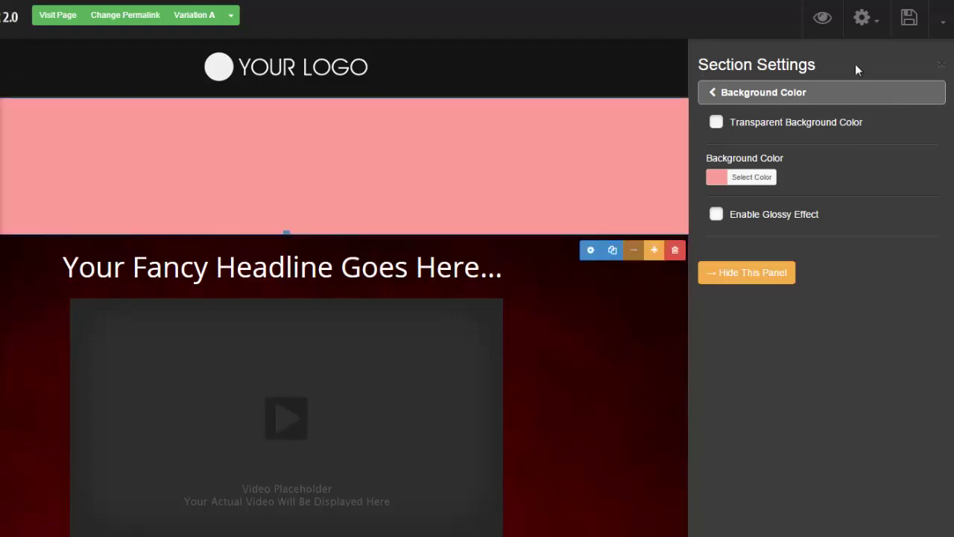
Step: Exit the page editor and return to the dashboard
click(943, 21)
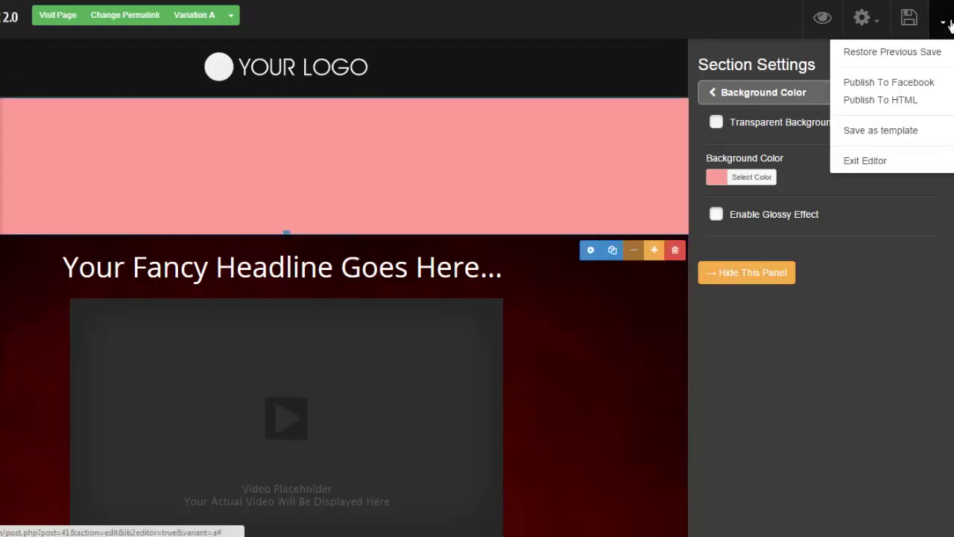
click(874, 161)
click(453, 79)
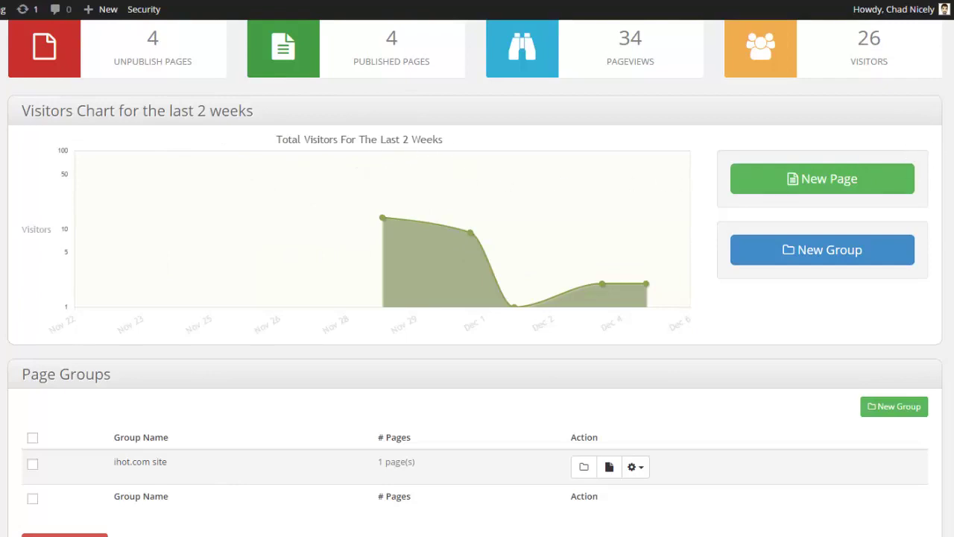
Step: Review the dashboard's page groups and ungrouped pages, including the additional actions available for the "my page" landing page
scroll(895, 149, down, 1)
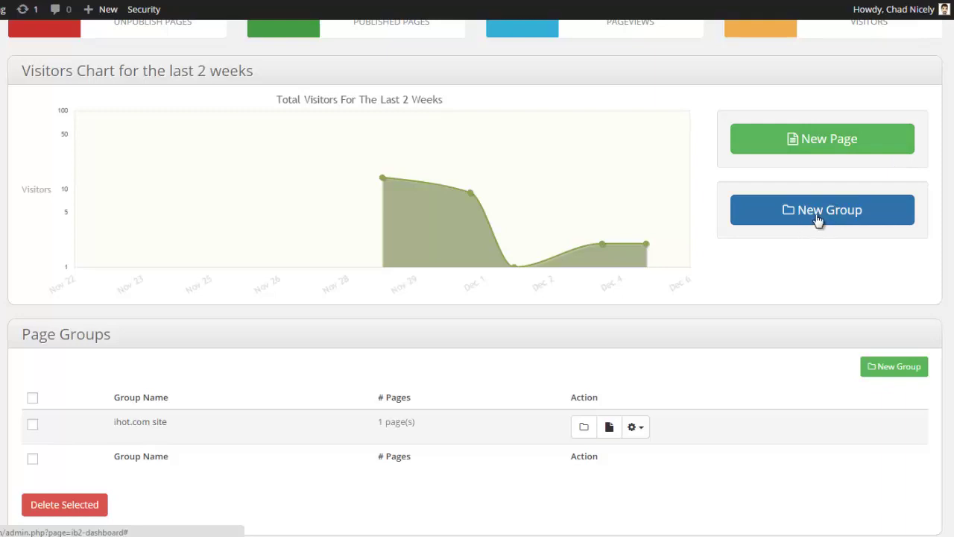
scroll(477, 276, down, 2)
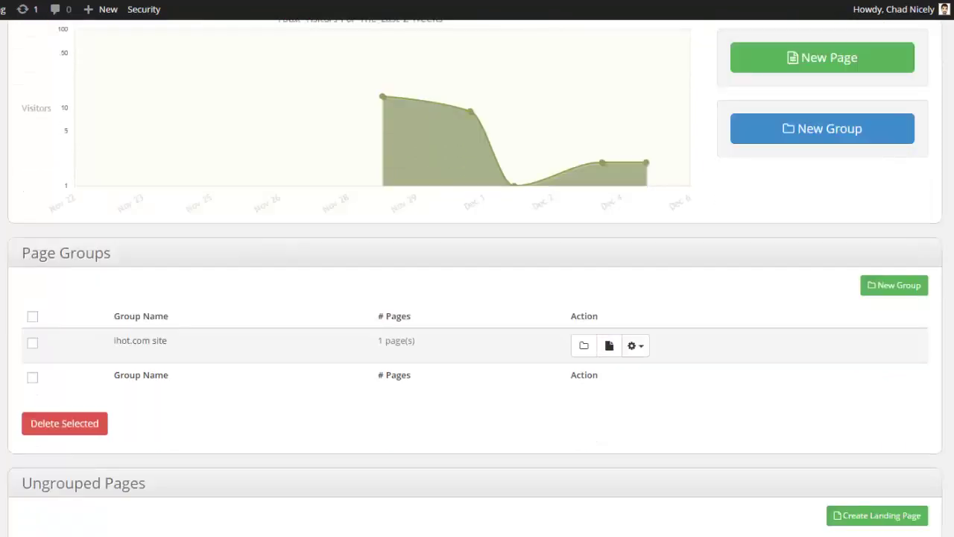
scroll(477, 278, down, 5)
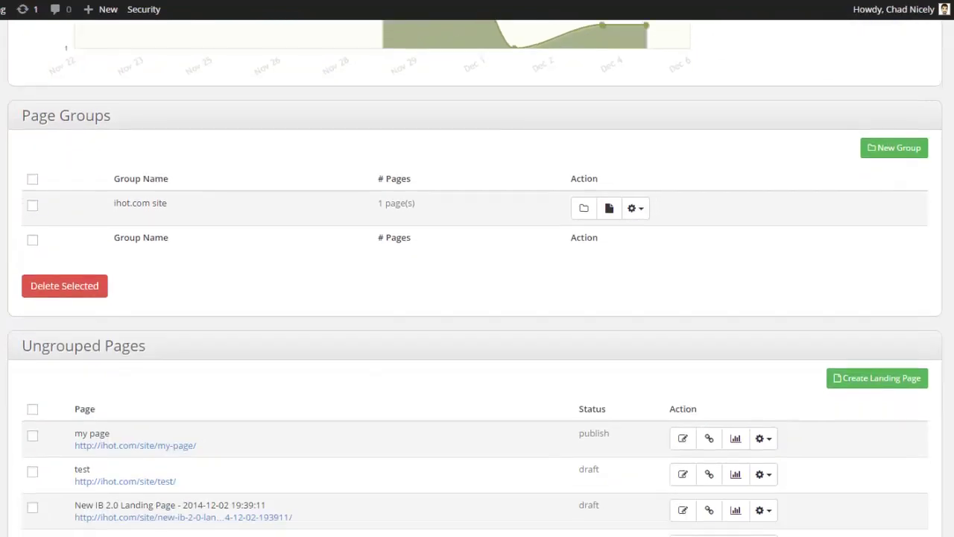
scroll(471, 277, down, 1)
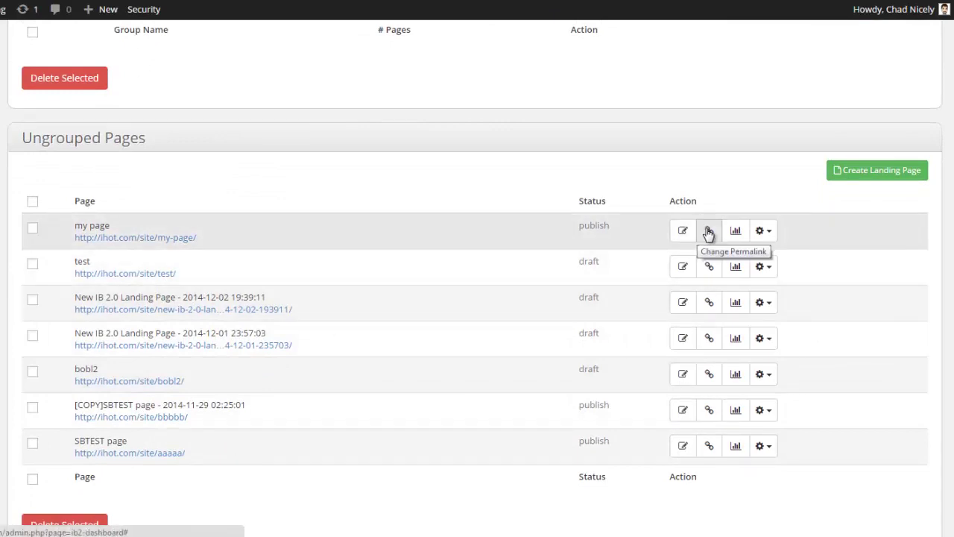
click(762, 230)
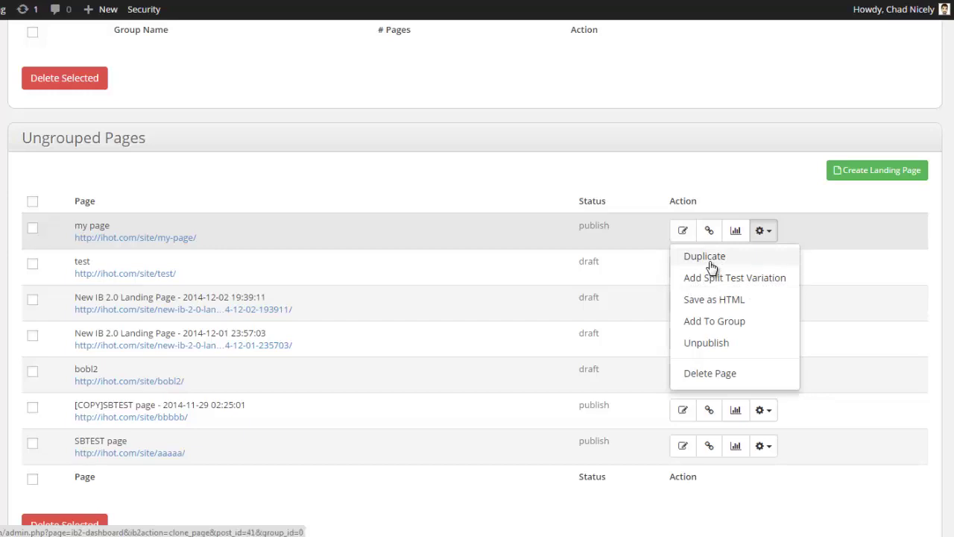
scroll(712, 267, down, 2)
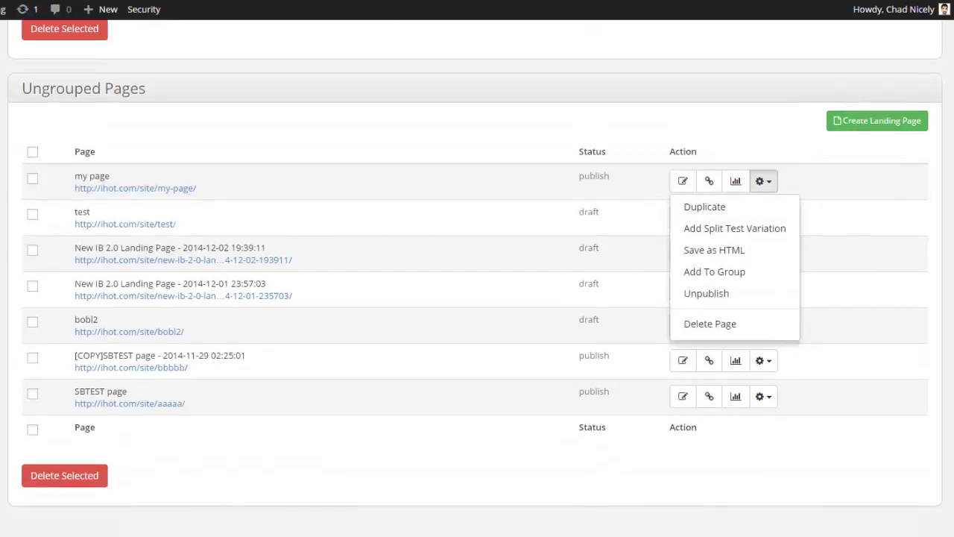
scroll(712, 266, up, 10)
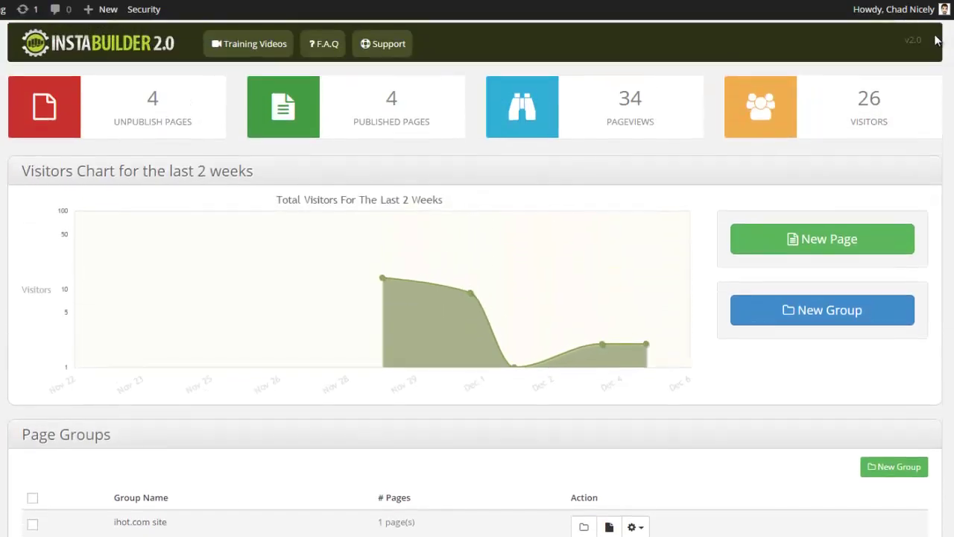